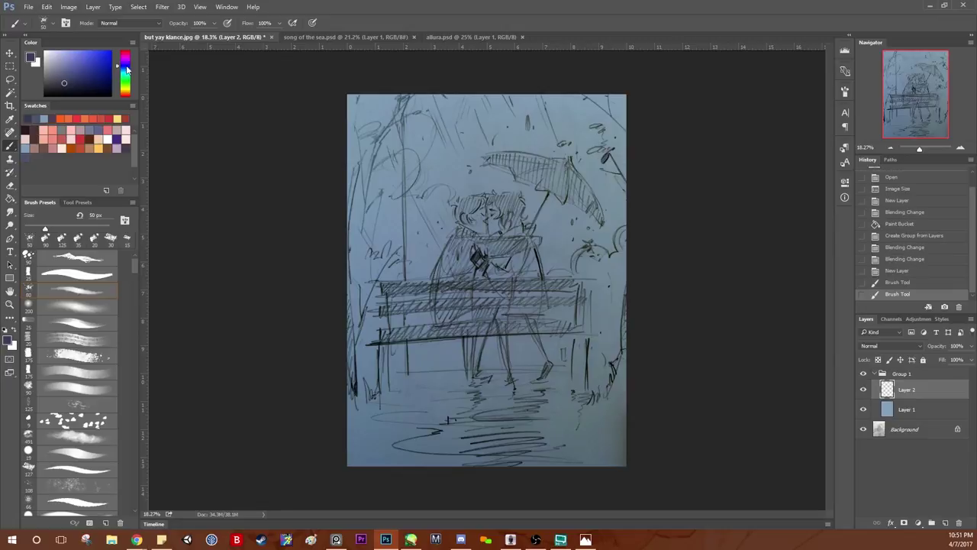
Paint dark branches and a leaf cluster in the upper-right corner of the sketch, enlarging the brush to 500 px
{"action": "left_click_drag", "start_coordinate": [608, 155], "coordinate": [619, 171]}
{"action": "left_click_drag", "start_coordinate": [584, 95], "coordinate": [626, 133]}
{"action": "left_click_drag", "start_coordinate": [605, 96], "coordinate": [610, 111]}
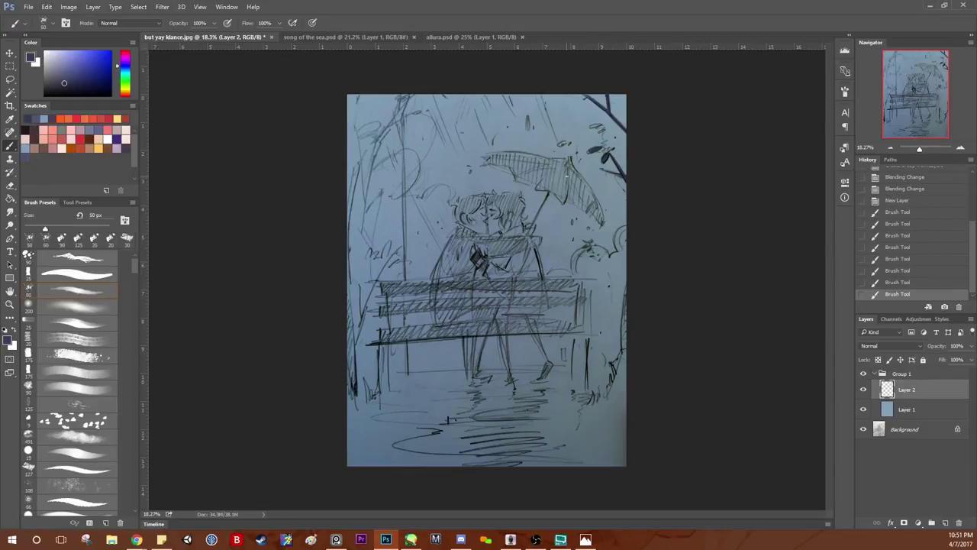
{"action": "left_click", "coordinate": [604, 138]}
{"action": "key", "text": "bracketright"}
{"action": "key", "text": "bracketright"}
{"action": "key", "text": "bracketright"}
{"action": "key", "text": "bracketright"}
{"action": "key", "text": "bracketright"}
{"action": "key", "text": "bracketright"}
{"action": "key", "text": "bracketright"}
{"action": "key", "text": "bracketright"}
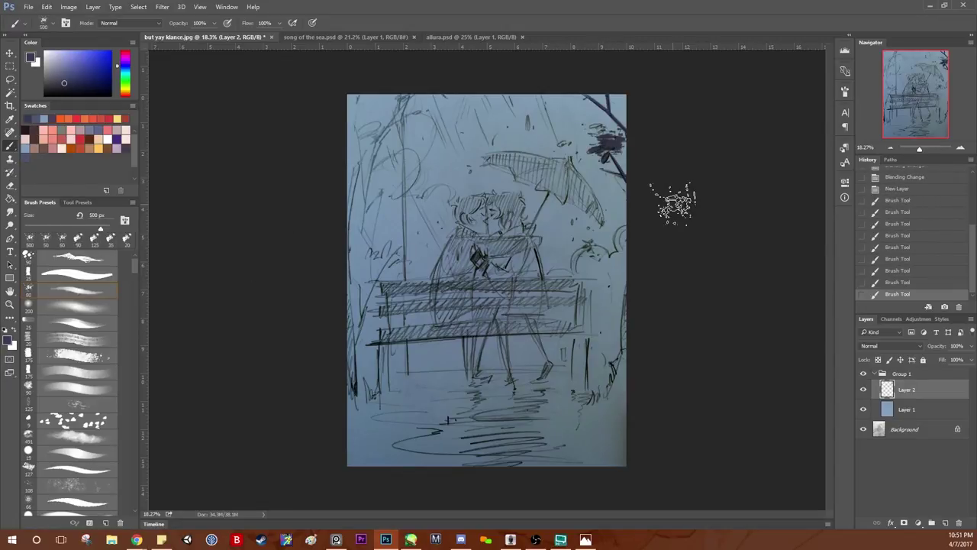
Reduce the brush to about 50 px and paint dark tree trunks along both side edges of the sketch
{"action": "key", "text": "bracketleft"}
{"action": "key", "text": "bracketleft"}
{"action": "key", "text": "bracketleft"}
{"action": "key", "text": "bracketleft"}
{"action": "key", "text": "bracketleft"}
{"action": "key", "text": "bracketleft"}
{"action": "key", "text": "bracketleft"}
{"action": "key", "text": "bracketleft"}
{"action": "key", "text": "bracketleft"}
{"action": "key", "text": "bracketleft"}
{"action": "key", "text": "bracketleft"}
{"action": "key", "text": "bracketleft"}
{"action": "key", "text": "bracketleft"}
{"action": "key", "text": "bracketleft"}
{"action": "key", "text": "bracketleft"}
{"action": "mouse_move", "coordinate": [620, 142]}
{"action": "left_mouse_down"}
{"action": "mouse_move", "coordinate": [630, 194]}
{"action": "mouse_move", "coordinate": [635, 124]}
{"action": "left_mouse_up"}
{"action": "key", "text": "bracketright"}
{"action": "key", "text": "bracketright"}
{"action": "left_click_drag", "start_coordinate": [350, 304], "coordinate": [354, 410]}
{"action": "left_click_drag", "start_coordinate": [619, 394], "coordinate": [622, 246]}
{"action": "left_click_drag", "start_coordinate": [353, 342], "coordinate": [348, 279]}
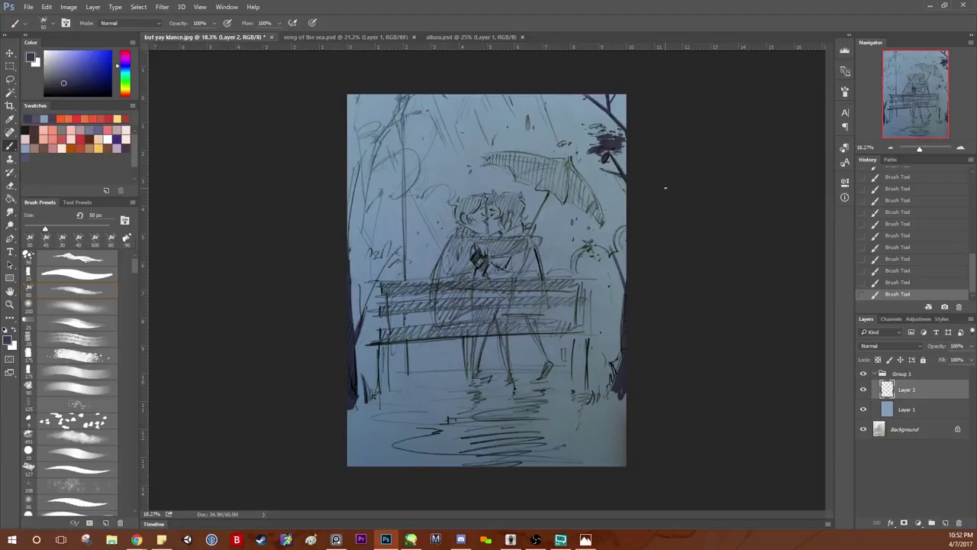
{"action": "left_click", "coordinate": [336, 540]}
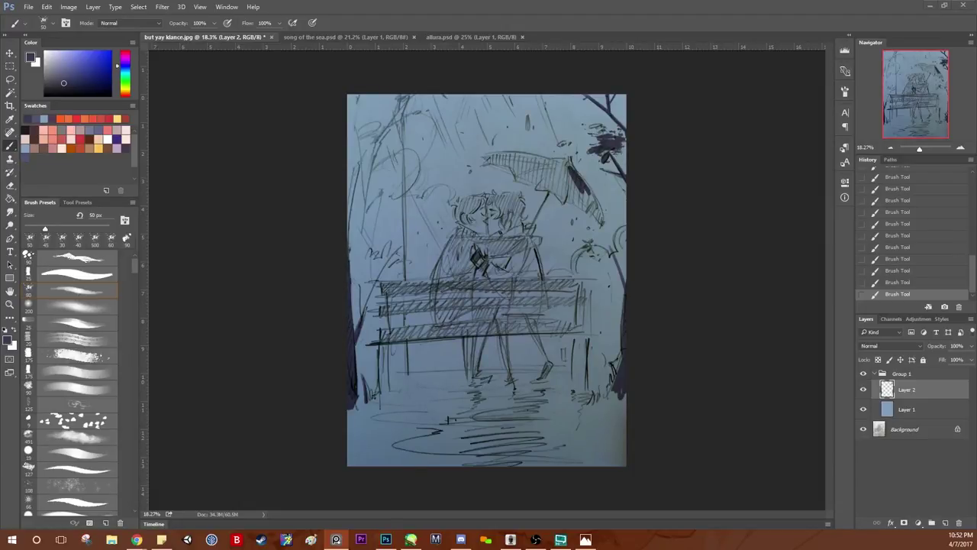
{"action": "left_click", "coordinate": [385, 540]}
Extend the right trunk upward and paint the tall tree with its branches over the upper-left part of the sketch
{"action": "left_click_drag", "start_coordinate": [621, 280], "coordinate": [621, 232]}
{"action": "left_click_drag", "start_coordinate": [406, 93], "coordinate": [350, 210]}
{"action": "mouse_move", "coordinate": [400, 150]}
{"action": "left_mouse_down"}
{"action": "mouse_move", "coordinate": [403, 99]}
{"action": "mouse_move", "coordinate": [389, 160]}
{"action": "left_mouse_up"}
{"action": "key", "text": "ctrl+z"}
{"action": "mouse_move", "coordinate": [372, 95]}
{"action": "left_mouse_down"}
{"action": "mouse_move", "coordinate": [350, 164]}
{"action": "mouse_move", "coordinate": [374, 111]}
{"action": "mouse_move", "coordinate": [360, 235]}
{"action": "left_mouse_up"}
{"action": "key", "text": "bracketleft"}
{"action": "left_click_drag", "start_coordinate": [365, 171], "coordinate": [377, 150]}
Fill the right half of the umbrella with solid dark strokes using a 40 to 45 px brush
{"action": "key", "text": "bracketleft"}
{"action": "left_click_drag", "start_coordinate": [579, 174], "coordinate": [603, 222]}
{"action": "key", "text": "bracketright"}
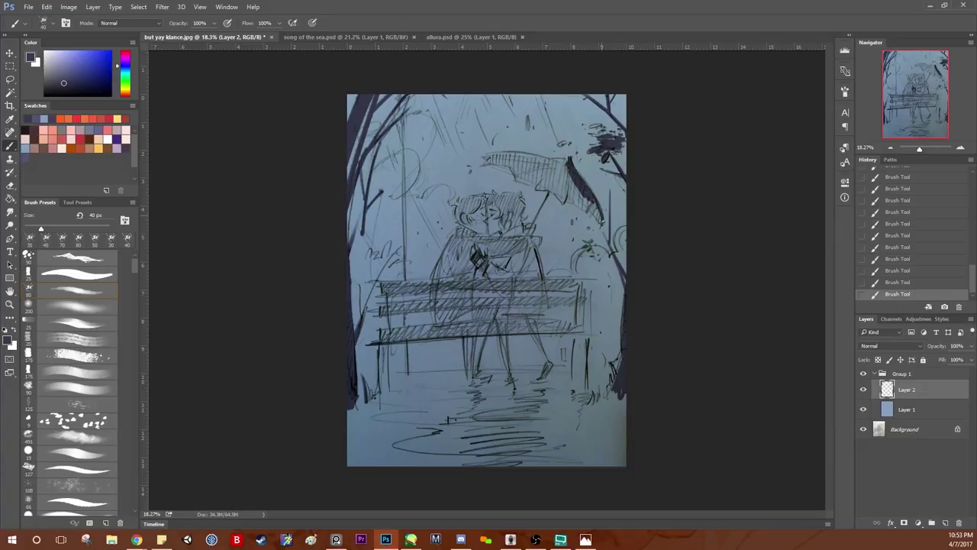
{"action": "mouse_move", "coordinate": [574, 177]}
{"action": "left_mouse_down"}
{"action": "mouse_move", "coordinate": [565, 208]}
{"action": "mouse_move", "coordinate": [577, 199]}
{"action": "left_mouse_up"}
{"action": "key", "text": "bracketright"}
{"action": "left_click_drag", "start_coordinate": [568, 161], "coordinate": [535, 180]}
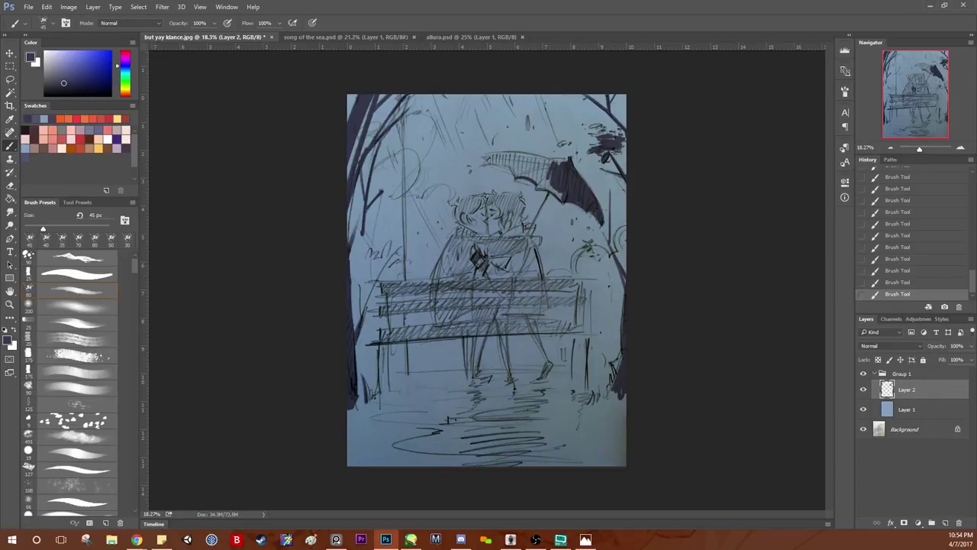
Switch to full-screen mode and paint a dark trunk down the left side beside the bench with a 70 px brush
{"action": "key", "text": "f"}
{"action": "key", "text": "bracketright"}
{"action": "key", "text": "bracketright"}
{"action": "key", "text": "bracketright"}
{"action": "key", "text": "bracketright"}
{"action": "key", "text": "bracketright"}
{"action": "key", "text": "bracketright"}
{"action": "key", "text": "bracketright"}
{"action": "key", "text": "bracketleft"}
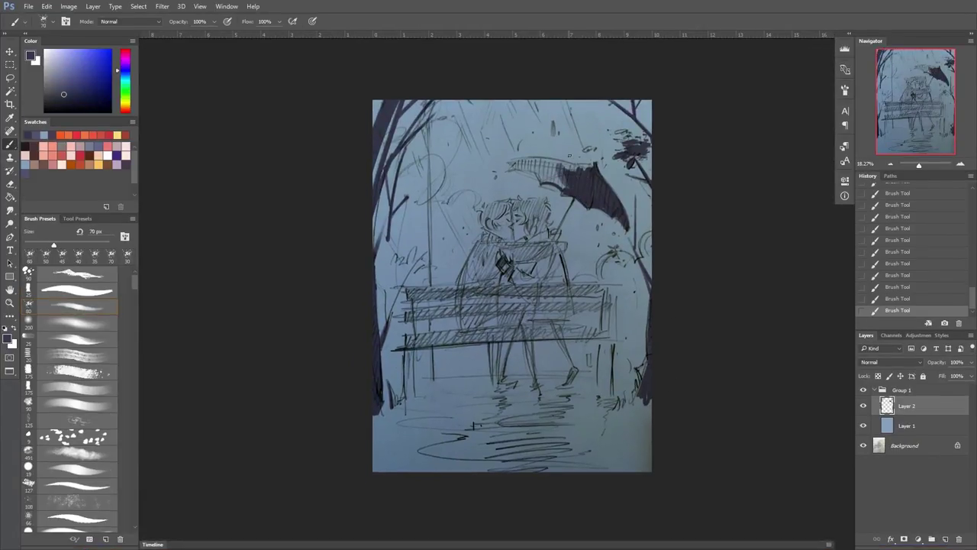
{"action": "left_click_drag", "start_coordinate": [386, 233], "coordinate": [394, 395]}
Paint dark bushes at the base of the right-hand tree with a 60 px brush
{"action": "scroll", "coordinate": [493, 306], "scroll_direction": "down", "scroll_amount": 5}
{"action": "scroll", "coordinate": [494, 306], "scroll_direction": "up", "scroll_amount": 3}
{"action": "key", "text": "bracketleft"}
{"action": "mouse_move", "coordinate": [611, 375]}
{"action": "left_mouse_down"}
{"action": "mouse_move", "coordinate": [609, 386]}
{"action": "mouse_move", "coordinate": [598, 365]}
{"action": "mouse_move", "coordinate": [585, 384]}
{"action": "left_mouse_up"}
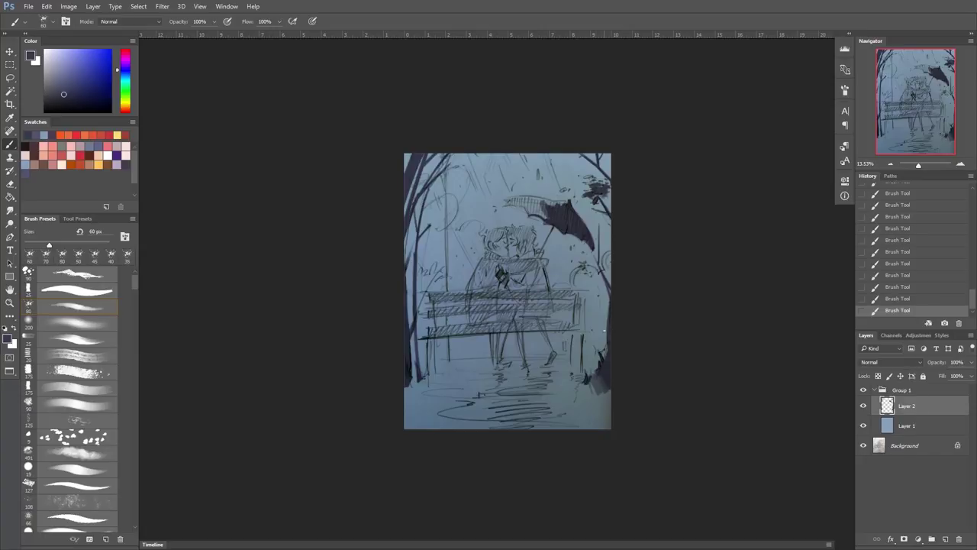
Block in a dark foreground along the bottom edge of the canvas, undoing the unwanted strokes
{"action": "mouse_move", "coordinate": [405, 418]}
{"action": "left_mouse_down"}
{"action": "mouse_move", "coordinate": [774, 425]}
{"action": "mouse_move", "coordinate": [502, 403]}
{"action": "left_mouse_up"}
{"action": "key", "text": "ctrl+z"}
{"action": "key", "text": "ctrl+z"}
{"action": "key", "text": "ctrl+z"}
{"action": "key", "text": "bracketright"}
{"action": "key", "text": "bracketright"}
{"action": "key", "text": "ctrl+z"}
{"action": "key", "text": "ctrl+z"}
Undo a trial stroke on the left side and paint a straight dark trunk down the right side with a 100 px brush
{"action": "left_click_drag", "start_coordinate": [919, 164], "coordinate": [918, 165]}
{"action": "key", "text": "bracketleft"}
{"action": "key", "text": "bracketleft"}
{"action": "key", "text": "bracketleft"}
{"action": "key", "text": "bracketleft"}
{"action": "key", "text": "bracketleft"}
{"action": "key", "text": "bracketleft"}
{"action": "key", "text": "bracketleft"}
{"action": "key", "text": "bracketleft"}
{"action": "key", "text": "bracketleft"}
{"action": "key", "text": "bracketleft"}
{"action": "key", "text": "bracketleft"}
{"action": "mouse_move", "coordinate": [437, 365]}
{"action": "left_mouse_down"}
{"action": "mouse_move", "coordinate": [455, 388]}
{"action": "mouse_move", "coordinate": [437, 380]}
{"action": "mouse_move", "coordinate": [432, 303]}
{"action": "left_mouse_up"}
{"action": "key", "text": "ctrl+z"}
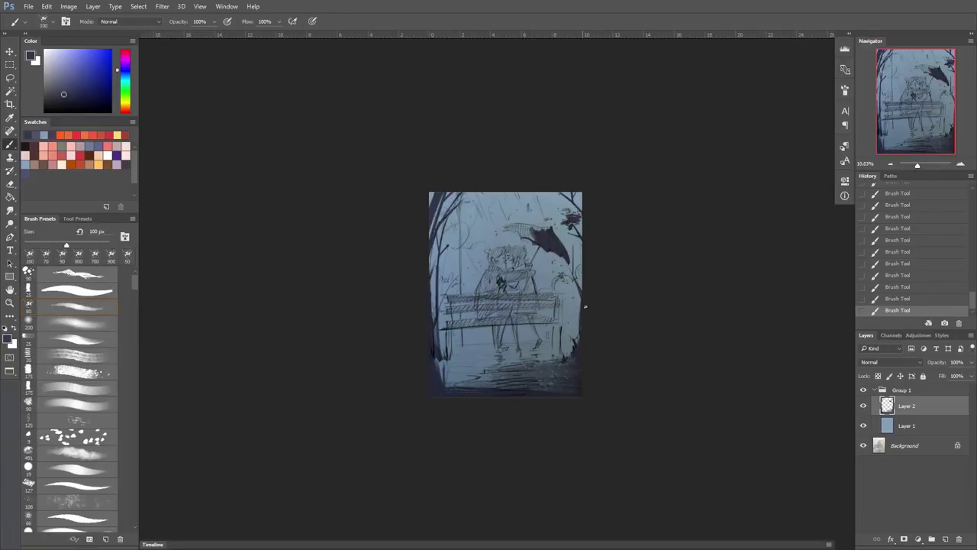
{"action": "left_click_drag", "start_coordinate": [573, 223], "coordinate": [573, 360]}
Paint dark hanging foliage along the top edge and in the upper-right corner, starting with an 80 px brush
{"action": "key", "text": "bracketleft"}
{"action": "key", "text": "bracketleft"}
{"action": "left_click_drag", "start_coordinate": [479, 196], "coordinate": [521, 195]}
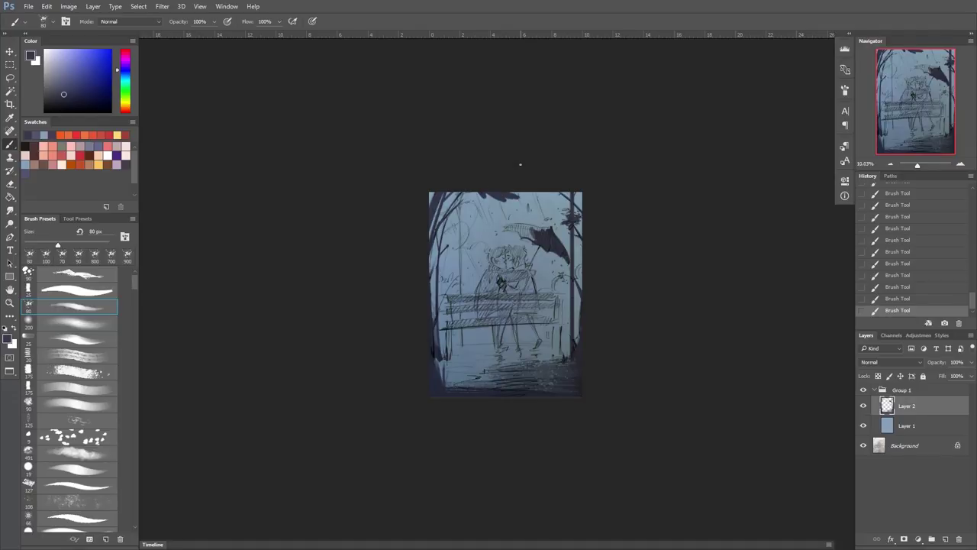
{"action": "key", "text": "bracketleft"}
{"action": "key", "text": "bracketleft"}
{"action": "left_click_drag", "start_coordinate": [918, 165], "coordinate": [919, 165]}
{"action": "key", "text": "ctrl+z"}
{"action": "mouse_move", "coordinate": [538, 144]}
{"action": "left_mouse_down"}
{"action": "mouse_move", "coordinate": [594, 136]}
{"action": "mouse_move", "coordinate": [607, 159]}
{"action": "mouse_move", "coordinate": [605, 200]}
{"action": "left_mouse_up"}
Try adding another dark vertical stroke to the lower part of the right-hand trunk
{"action": "key", "text": "bracketright"}
{"action": "key", "text": "bracketright"}
{"action": "key", "text": "bracketright"}
{"action": "key", "text": "bracketright"}
{"action": "key", "text": "bracketleft"}
{"action": "key", "text": "bracketleft"}
{"action": "key", "text": "bracketleft"}
{"action": "left_click_drag", "start_coordinate": [603, 306], "coordinate": [603, 373]}
{"action": "key", "text": "ctrl+z"}
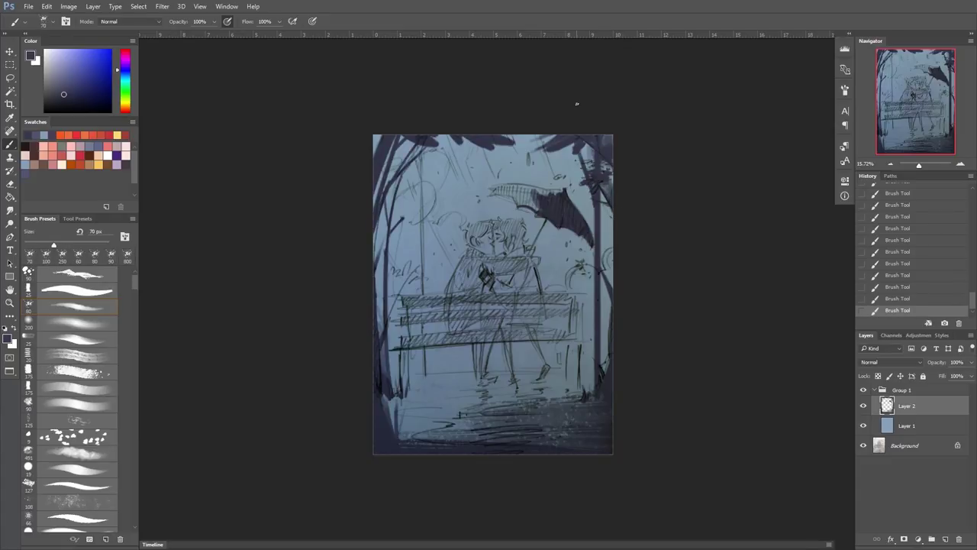
Add a new layer directly above Layer 1 and lay dark gradients over the upper background
{"action": "left_click", "coordinate": [945, 539], "text": "ctrl"}
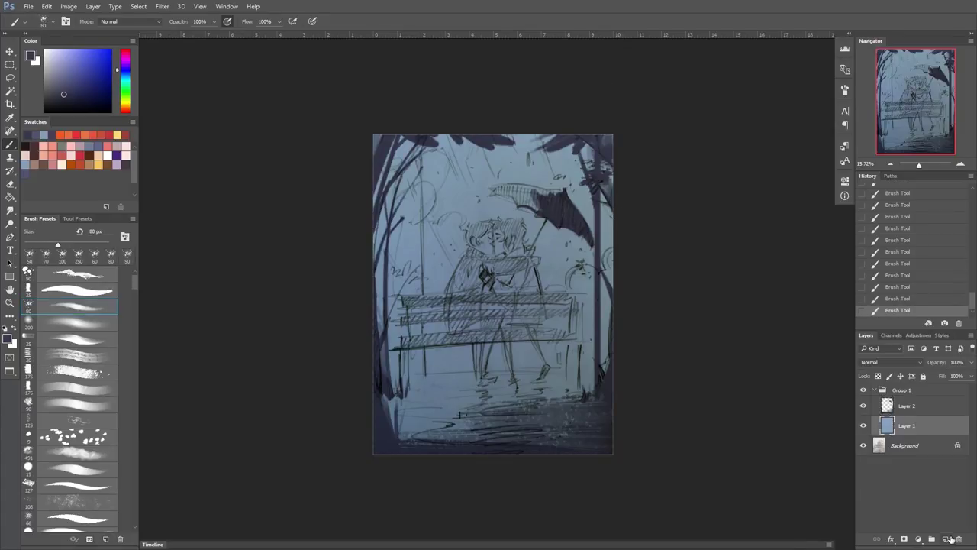
{"action": "key", "text": "g"}
{"action": "left_click_drag", "start_coordinate": [522, 479], "coordinate": [489, 229]}
{"action": "mouse_move", "coordinate": [517, 458]}
{"action": "left_mouse_down"}
{"action": "mouse_move", "coordinate": [517, 99]}
{"action": "mouse_move", "coordinate": [532, 506]}
{"action": "mouse_move", "coordinate": [762, 459]}
{"action": "left_mouse_up"}
Add a new layer above Layer 2 and clip it to Layer 2 for darkening gradients
{"action": "left_click", "coordinate": [945, 539]}
{"action": "right_click", "coordinate": [916, 405]}
{"action": "left_click", "coordinate": [817, 247]}
Select Layer 2 and fill in the remaining left part of the umbrella's canopy with a dark 50 px brush
{"action": "left_click", "coordinate": [933, 430]}
{"action": "key", "text": "b"}
{"action": "left_click", "coordinate": [556, 247]}
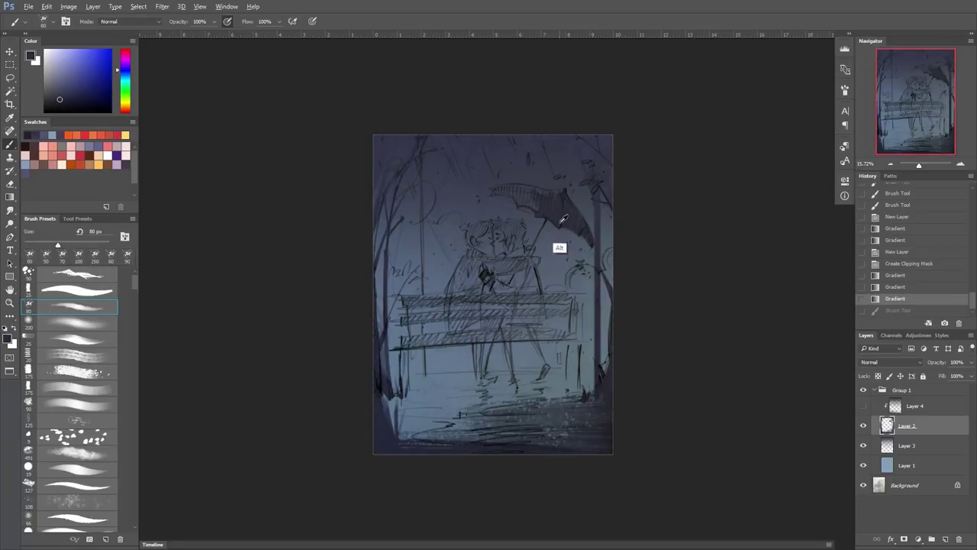
{"action": "key", "text": "ctrl+z"}
{"action": "left_click", "coordinate": [517, 198]}
{"action": "left_click", "coordinate": [510, 243]}
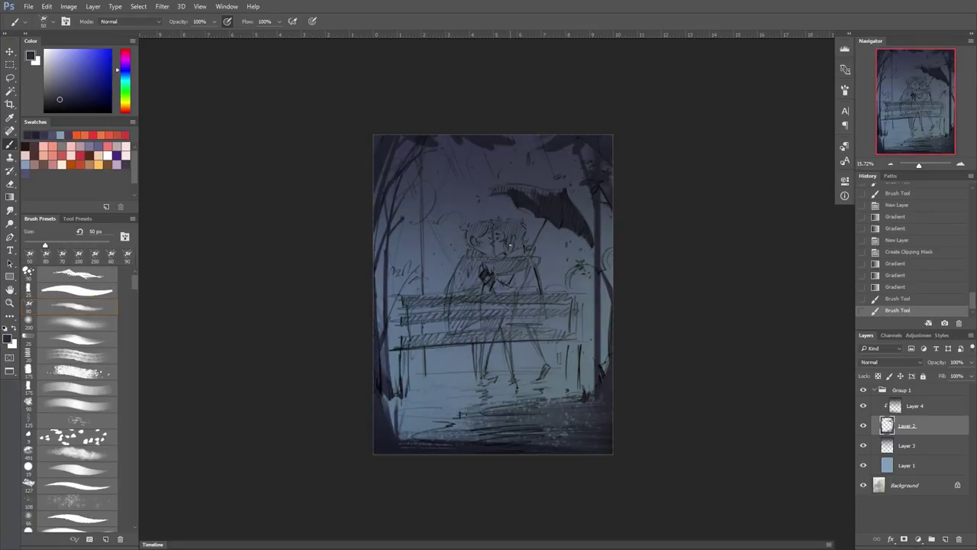
{"action": "key", "text": "r"}
{"action": "left_click_drag", "start_coordinate": [495, 343], "coordinate": [738, 260]}
{"action": "mouse_move", "coordinate": [444, 195]}
{"action": "left_mouse_down"}
{"action": "mouse_move", "coordinate": [489, 178]}
{"action": "mouse_move", "coordinate": [440, 204]}
{"action": "left_mouse_up"}
{"action": "key", "text": "Escape"}
Enlarge the brush to 90 px and darken the trunk along the left edge of the canvas
{"action": "key", "text": "bracketright"}
{"action": "key", "text": "bracketright"}
{"action": "key", "text": "bracketright"}
{"action": "key", "text": "bracketright"}
{"action": "left_click_drag", "start_coordinate": [375, 251], "coordinate": [376, 305]}
{"action": "left_click_drag", "start_coordinate": [376, 313], "coordinate": [378, 355]}
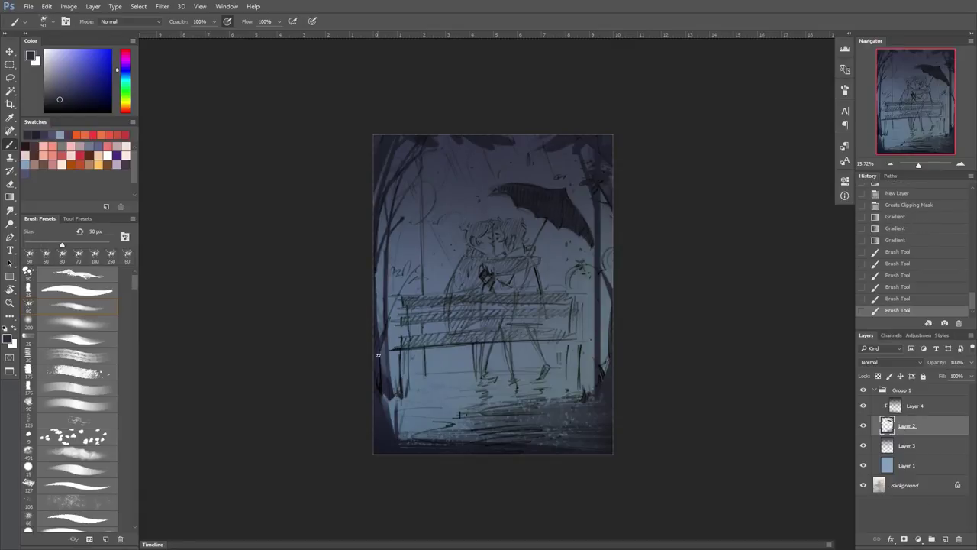
Add a new layer above Layer 1 and draw a light blue gradient from the bench upward
{"action": "key", "text": "alt+bracketleft"}
{"action": "key", "text": "alt+bracketleft"}
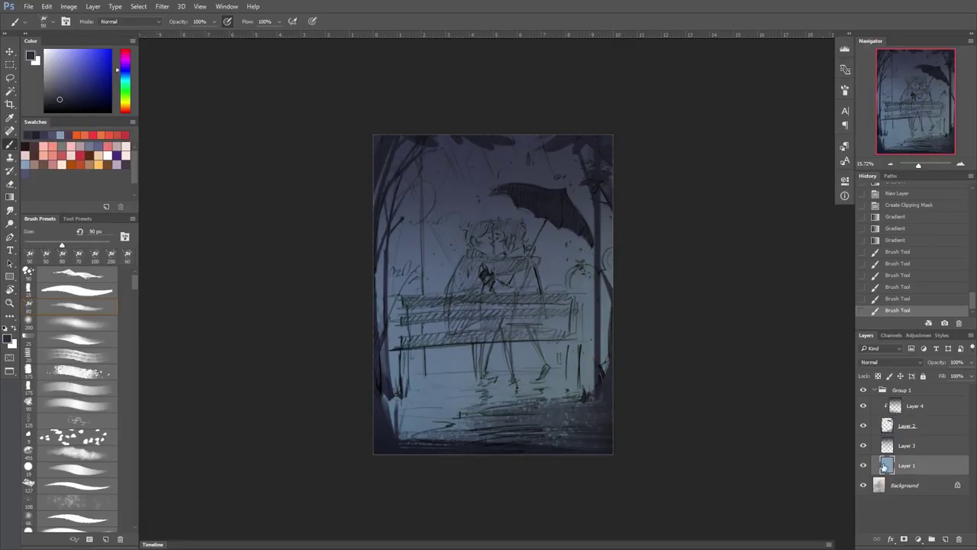
{"action": "key", "text": "g"}
{"action": "left_click", "coordinate": [496, 340], "text": "alt"}
{"action": "key", "text": "ctrl+alt+shift+n"}
{"action": "left_click_drag", "start_coordinate": [497, 341], "coordinate": [489, 191]}
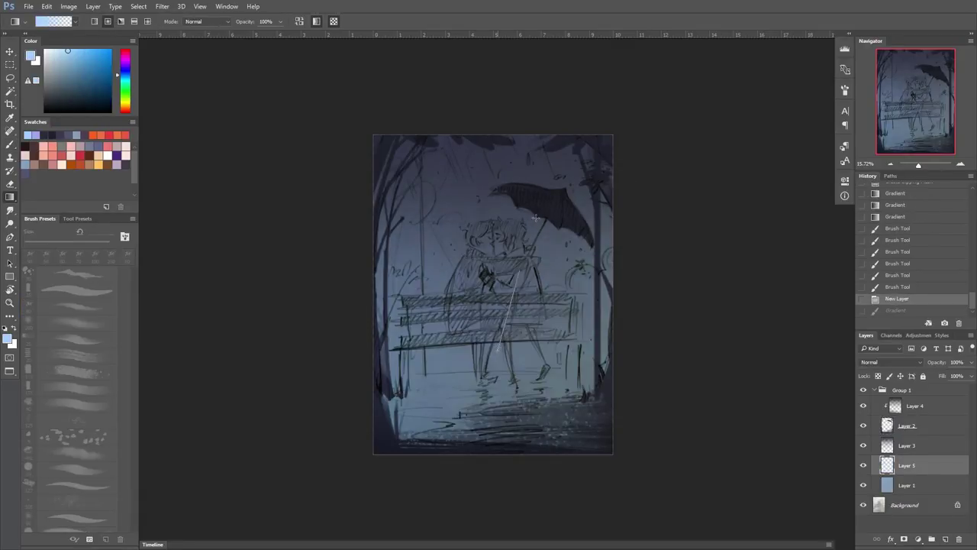
Pick a paler blue and lay additional gradients over the background to brighten the lower half of the scene
{"action": "left_click", "coordinate": [463, 104], "text": "alt"}
{"action": "left_click_drag", "start_coordinate": [489, 427], "coordinate": [488, 229]}
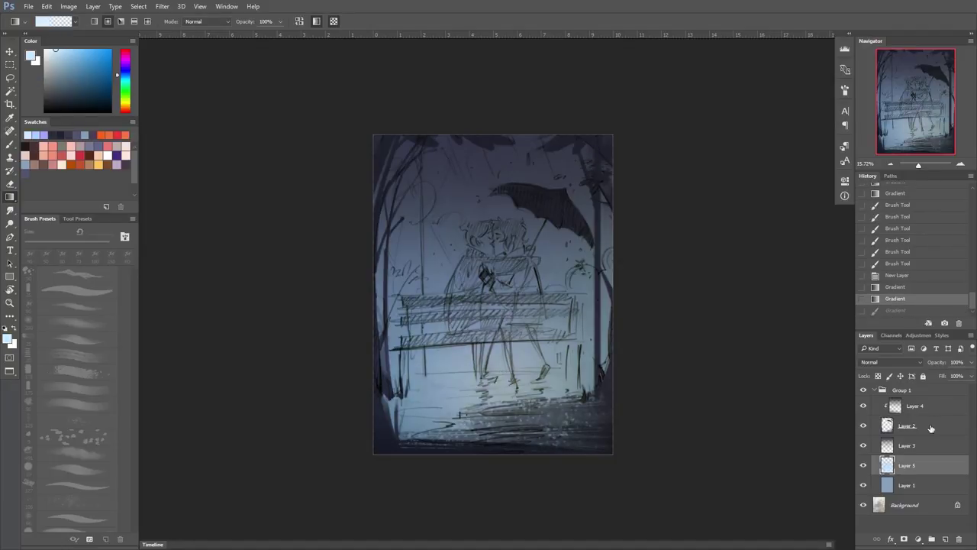
{"action": "left_click_drag", "start_coordinate": [527, 304], "coordinate": [546, 143]}
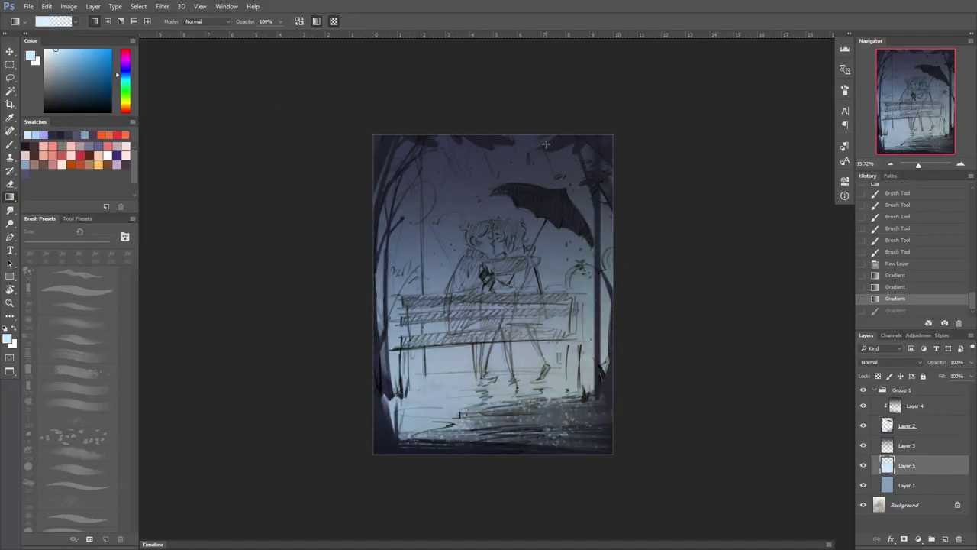
Add a new layer above Layer 5, sample a dark blue-grey and paint bush shapes beside the left tree
{"action": "left_click", "coordinate": [943, 539]}
{"action": "key", "text": "b"}
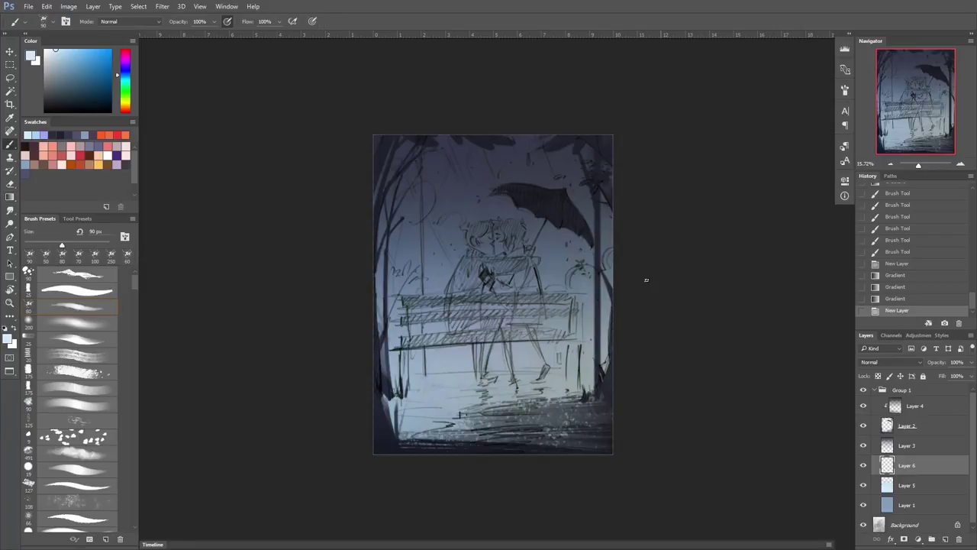
{"action": "left_click", "coordinate": [575, 330], "text": "alt"}
{"action": "left_click", "coordinate": [578, 284]}
{"action": "mouse_move", "coordinate": [394, 345]}
{"action": "left_mouse_down"}
{"action": "mouse_move", "coordinate": [402, 298]}
{"action": "mouse_move", "coordinate": [377, 262]}
{"action": "left_mouse_up"}
{"action": "key", "text": "bracketleft"}
{"action": "key", "text": "5"}
{"action": "key", "text": "8"}
{"action": "left_click_drag", "start_coordinate": [380, 333], "coordinate": [388, 269]}
{"action": "left_click_drag", "start_coordinate": [413, 282], "coordinate": [400, 264]}
{"action": "left_click_drag", "start_coordinate": [428, 284], "coordinate": [416, 267]}
Extend the bushes behind the left end of the bench with a larger brush
{"action": "key", "text": "bracketright"}
{"action": "key", "text": "bracketright"}
{"action": "key", "text": "bracketright"}
{"action": "key", "text": "bracketright"}
{"action": "key", "text": "bracketright"}
{"action": "mouse_move", "coordinate": [397, 302]}
{"action": "left_mouse_down"}
{"action": "mouse_move", "coordinate": [396, 273]}
{"action": "mouse_move", "coordinate": [433, 278]}
{"action": "left_mouse_up"}
{"action": "left_click_drag", "start_coordinate": [447, 329], "coordinate": [474, 338]}
Reduce the brush size and paint dark foliage beside the right tree, down past the end of the bench
{"action": "key", "text": "bracketleft"}
{"action": "key", "text": "bracketleft"}
{"action": "key", "text": "bracketleft"}
{"action": "key", "text": "bracketleft"}
{"action": "key", "text": "bracketleft"}
{"action": "key", "text": "bracketleft"}
{"action": "key", "text": "bracketleft"}
{"action": "key", "text": "bracketleft"}
{"action": "key", "text": "bracketleft"}
{"action": "left_click_drag", "start_coordinate": [588, 279], "coordinate": [568, 400]}
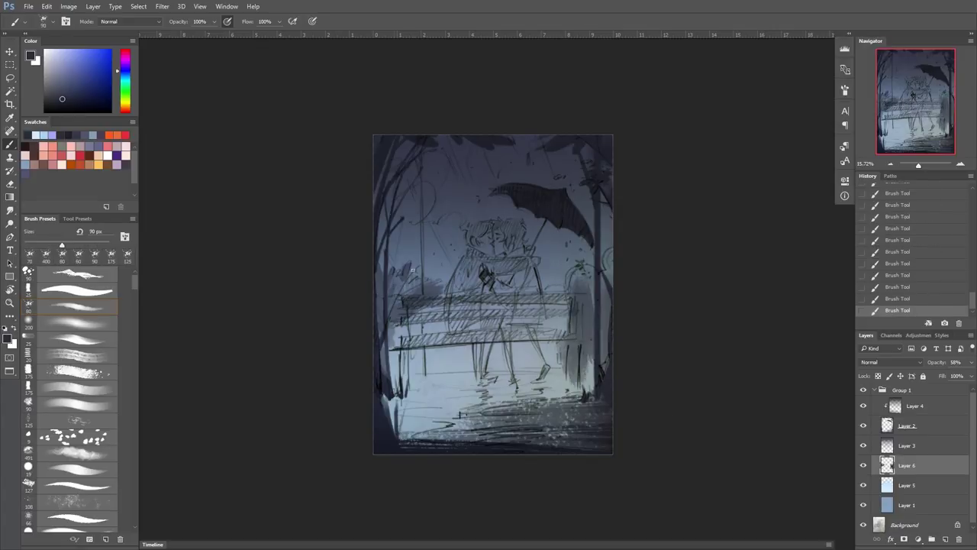
Add more foliage behind the bench's left end and lower Layer 6's opacity to 37%
{"action": "left_click_drag", "start_coordinate": [398, 293], "coordinate": [391, 344]}
{"action": "key", "text": "bracketright"}
{"action": "key", "text": "bracketright"}
{"action": "left_click_drag", "start_coordinate": [943, 374], "coordinate": [936, 374]}
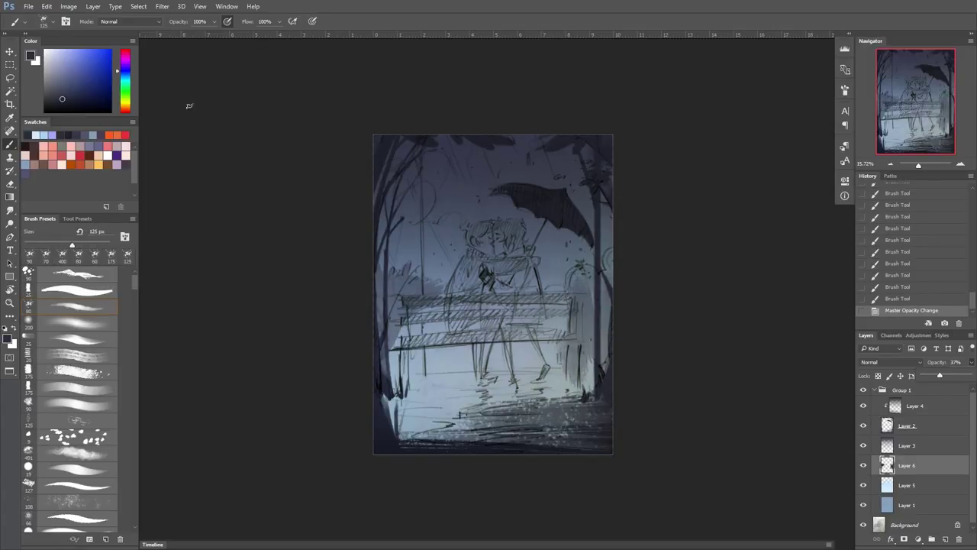
Lock Layer 6's transparent pixels and try recolouring the left bushes with a very large brush
{"action": "left_click", "coordinate": [879, 375]}
{"action": "key", "text": "bracketright"}
{"action": "key", "text": "bracketright"}
{"action": "key", "text": "bracketright"}
{"action": "key", "text": "bracketright"}
{"action": "key", "text": "bracketright"}
{"action": "key", "text": "bracketright"}
{"action": "key", "text": "bracketright"}
{"action": "key", "text": "bracketright"}
{"action": "key", "text": "bracketright"}
{"action": "key", "text": "bracketright"}
{"action": "key", "text": "bracketright"}
{"action": "left_click_drag", "start_coordinate": [407, 336], "coordinate": [407, 290]}
Try recolouring the foliage beside the right tree with a smaller brush, then revert the recolouring strokes
{"action": "key", "text": "bracketleft"}
{"action": "key", "text": "bracketleft"}
{"action": "key", "text": "bracketleft"}
{"action": "key", "text": "bracketleft"}
{"action": "key", "text": "bracketleft"}
{"action": "key", "text": "bracketleft"}
{"action": "key", "text": "bracketleft"}
{"action": "key", "text": "bracketleft"}
{"action": "key", "text": "bracketleft"}
{"action": "key", "text": "bracketleft"}
{"action": "key", "text": "bracketleft"}
{"action": "left_click", "coordinate": [580, 321], "text": "alt"}
{"action": "mouse_move", "coordinate": [603, 259]}
{"action": "left_mouse_down"}
{"action": "mouse_move", "coordinate": [605, 382]}
{"action": "mouse_move", "coordinate": [603, 328]}
{"action": "left_mouse_up"}
{"action": "key", "text": "slash"}
{"action": "left_click_drag", "start_coordinate": [584, 271], "coordinate": [588, 321]}
{"action": "left_click_drag", "start_coordinate": [594, 359], "coordinate": [534, 393]}
{"action": "left_click", "coordinate": [897, 218]}
Move Layer 3 below Layer 5, then select Layer 6 and unlock its transparent pixels
{"action": "left_click_drag", "start_coordinate": [865, 446], "coordinate": [907, 492]}
{"action": "left_click", "coordinate": [906, 446]}
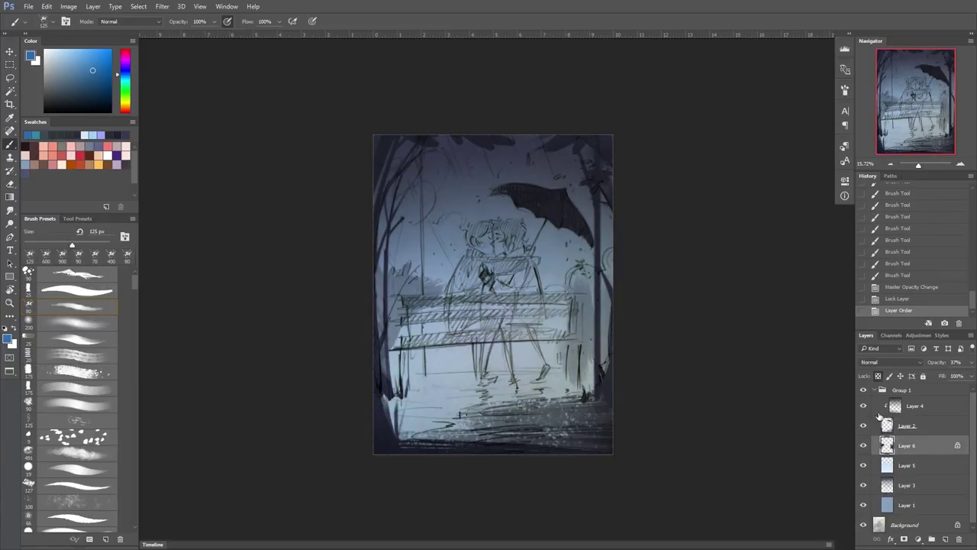
{"action": "left_click", "coordinate": [878, 376]}
Sample a dark blue and brush soft foliage tones behind the left half of the bench on Layer 6
{"action": "left_click", "coordinate": [611, 229], "text": "alt"}
{"action": "key", "text": "bracketleft"}
{"action": "key", "text": "bracketleft"}
{"action": "left_click_drag", "start_coordinate": [607, 248], "coordinate": [608, 286]}
{"action": "key", "text": "ctrl+z"}
{"action": "mouse_move", "coordinate": [394, 370]}
{"action": "left_mouse_down"}
{"action": "mouse_move", "coordinate": [419, 313]}
{"action": "mouse_move", "coordinate": [451, 313]}
{"action": "left_mouse_up"}
{"action": "key", "text": "bracketright"}
{"action": "key", "text": "bracketright"}
{"action": "left_click_drag", "start_coordinate": [417, 324], "coordinate": [445, 352]}
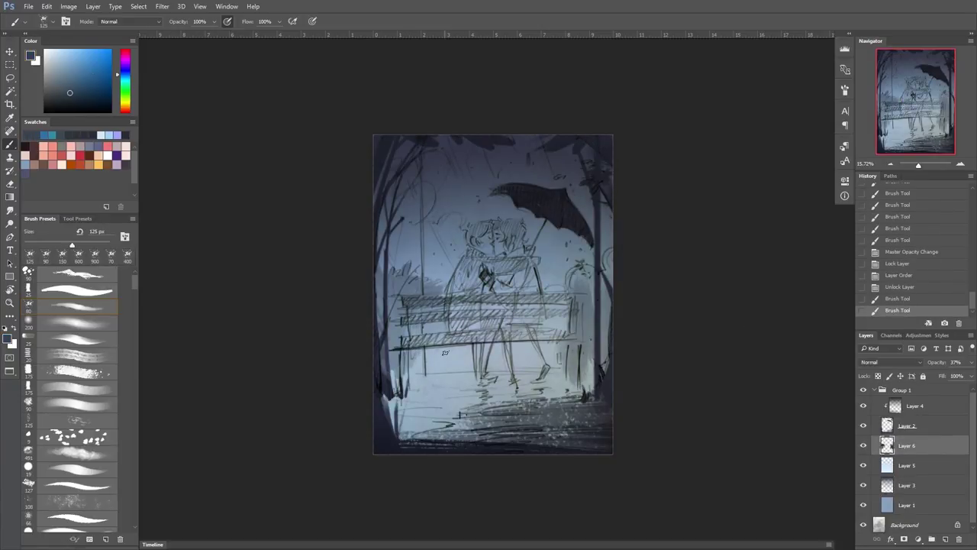
Paint rounded bushes behind the bench's right end down to the ground, and add a new layer above Layer 6
{"action": "left_click_drag", "start_coordinate": [589, 263], "coordinate": [571, 302]}
{"action": "mouse_move", "coordinate": [608, 252]}
{"action": "left_mouse_down"}
{"action": "mouse_move", "coordinate": [603, 281]}
{"action": "mouse_move", "coordinate": [544, 307]}
{"action": "left_mouse_up"}
{"action": "left_click_drag", "start_coordinate": [571, 297], "coordinate": [538, 368]}
{"action": "left_click_drag", "start_coordinate": [553, 327], "coordinate": [520, 368]}
{"action": "mouse_move", "coordinate": [435, 325]}
{"action": "left_mouse_down"}
{"action": "mouse_move", "coordinate": [424, 337]}
{"action": "mouse_move", "coordinate": [452, 333]}
{"action": "left_mouse_up"}
{"action": "key", "text": "ctrl+shift+alt+n"}
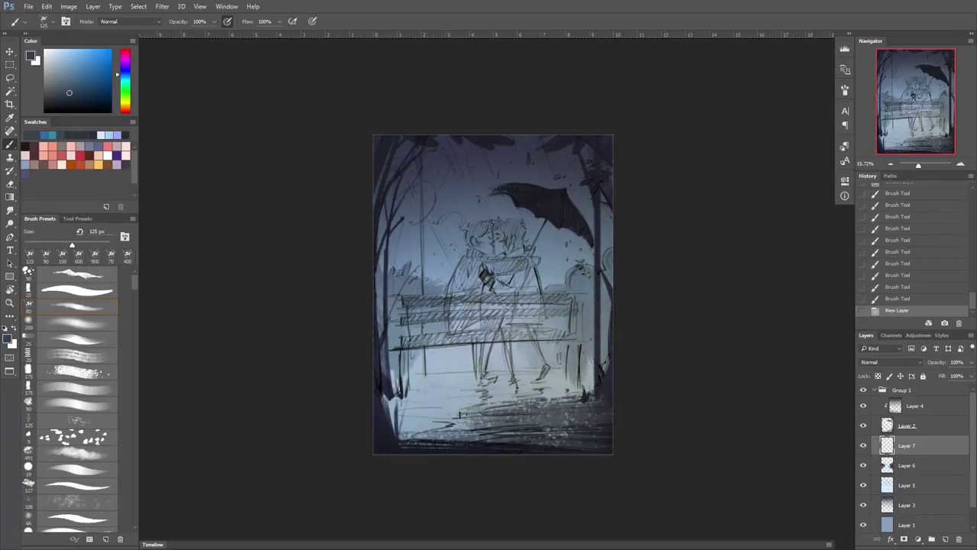
Sample a dark purple-blue and block in the bench's top backrest slat with straight strokes on Layer 7
{"action": "left_click", "coordinate": [609, 205], "text": "alt"}
{"action": "left_click", "coordinate": [403, 299]}
{"action": "left_click", "coordinate": [572, 304], "text": "shift"}
{"action": "left_click", "coordinate": [421, 305], "text": "shift"}
{"action": "left_click", "coordinate": [567, 306], "text": "shift"}
Paint dark grass clumps around the bases of the left and right trees
{"action": "left_click_drag", "start_coordinate": [134, 280], "coordinate": [134, 505]}
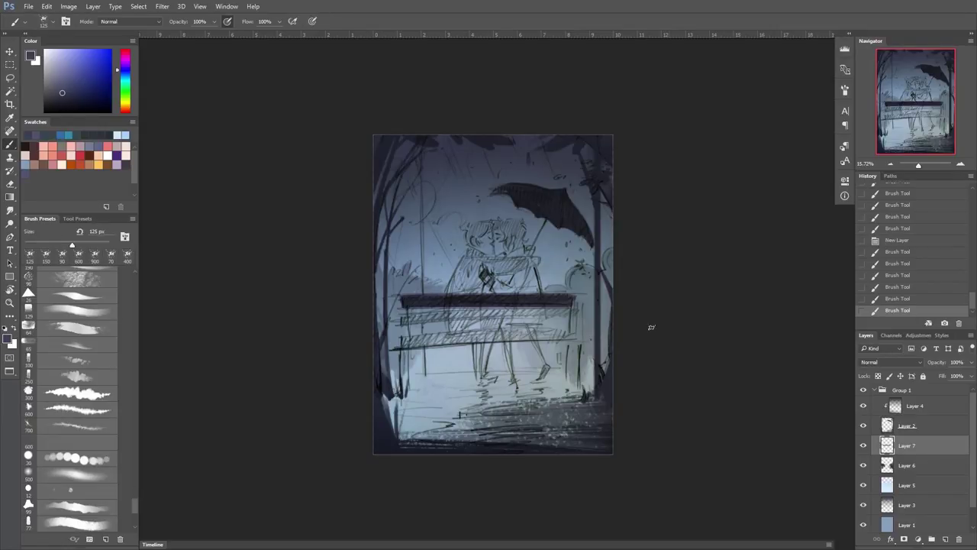
{"action": "key", "text": "period"}
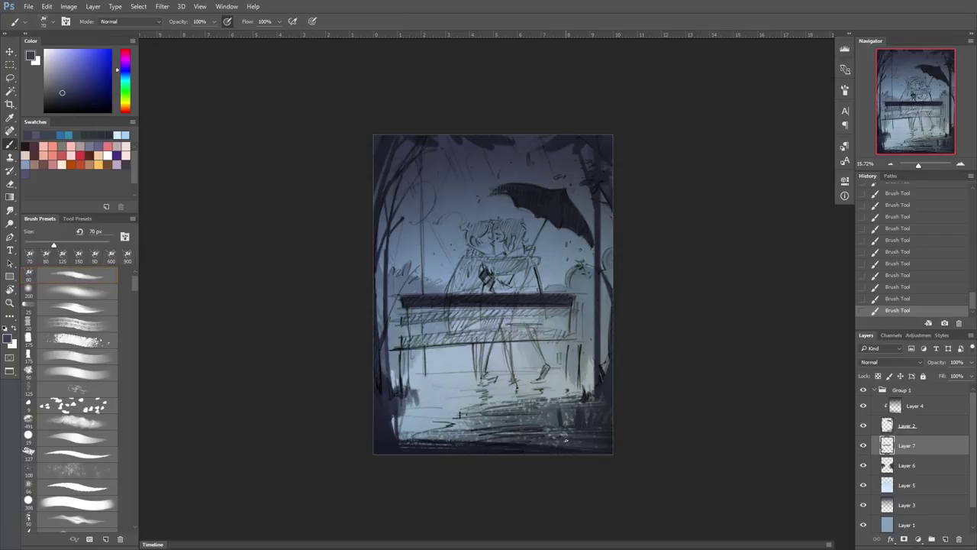
{"action": "key", "text": "bracketleft"}
{"action": "key", "text": "bracketleft"}
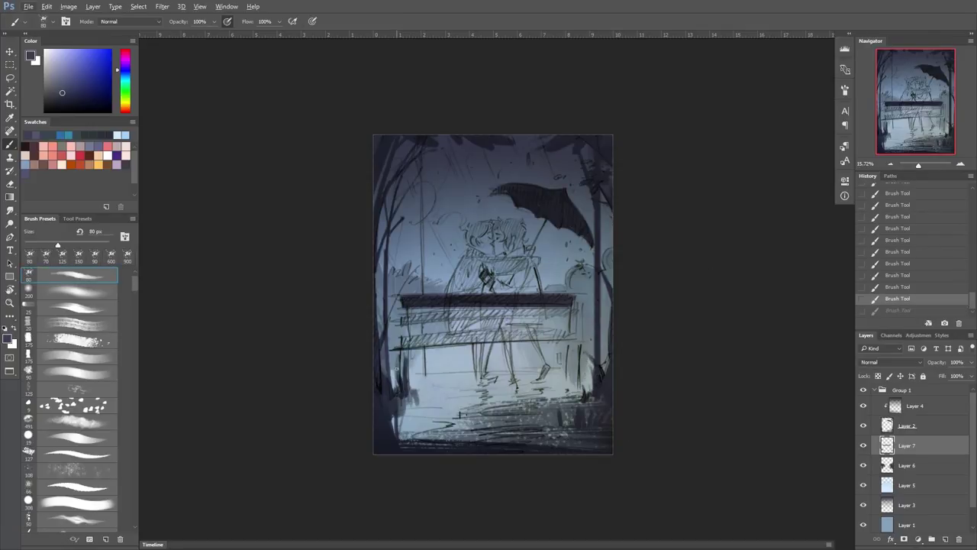
Try a broad stroke across the foreground with the brush enlarged to 1000 px, then undo it
{"action": "key", "text": "bracketright"}
{"action": "key", "text": "bracketright"}
{"action": "key", "text": "bracketright"}
{"action": "key", "text": "bracketright"}
{"action": "left_click_drag", "start_coordinate": [307, 422], "coordinate": [792, 425]}
{"action": "key", "text": "ctrl+z"}
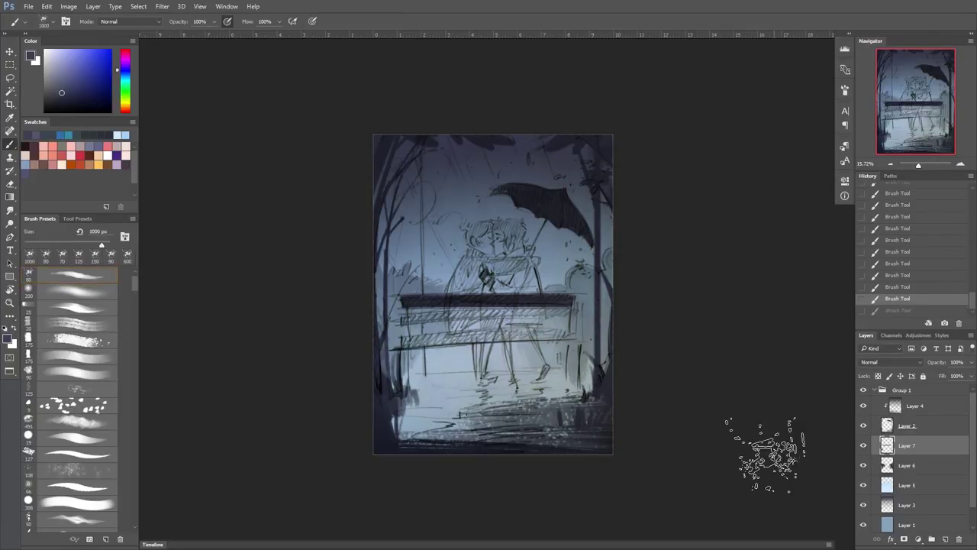
Reduce the brush to 60 px and paint a dark horizontal ground edge beneath the bench between the trees
{"action": "key", "text": "bracketleft"}
{"action": "key", "text": "bracketleft"}
{"action": "key", "text": "bracketleft"}
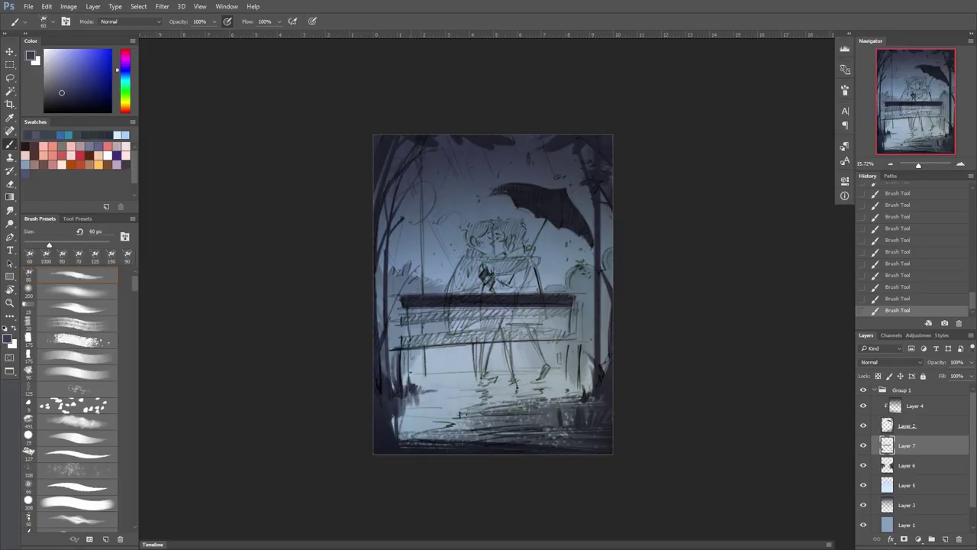
{"action": "left_click_drag", "start_coordinate": [409, 373], "coordinate": [588, 374]}
{"action": "key", "text": "bracketright"}
{"action": "key", "text": "bracketright"}
{"action": "key", "text": "bracketright"}
{"action": "key", "text": "bracketright"}
{"action": "key", "text": "ctrl+z"}
{"action": "mouse_move", "coordinate": [493, 389]}
{"action": "left_mouse_down"}
{"action": "mouse_move", "coordinate": [624, 382]}
{"action": "mouse_move", "coordinate": [440, 380]}
{"action": "left_mouse_up"}
{"action": "key", "text": "bracketright"}
{"action": "key", "text": "bracketright"}
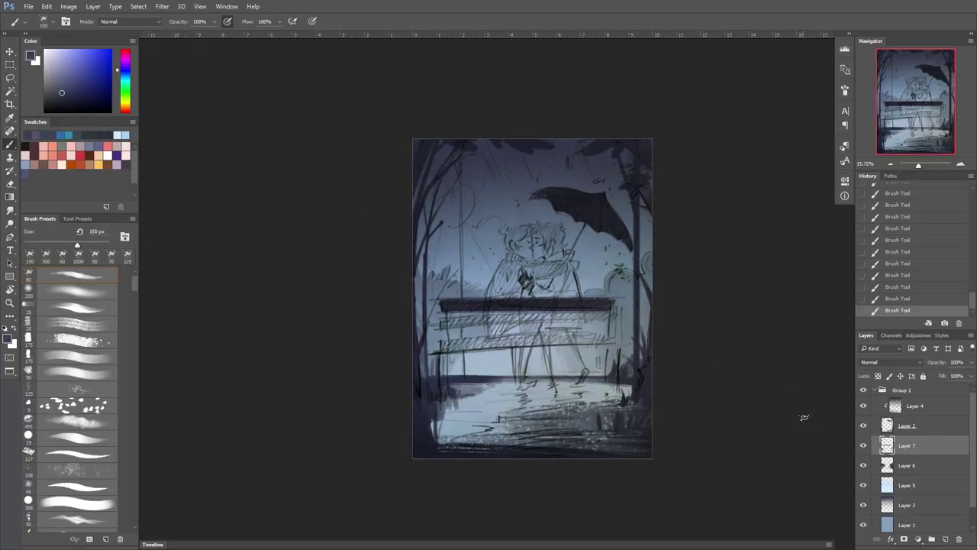
{"action": "key", "text": "bracketleft"}
{"action": "key", "text": "bracketleft"}
{"action": "key", "text": "bracketleft"}
{"action": "scroll", "coordinate": [709, 324], "scroll_direction": "down", "scroll_amount": 1}
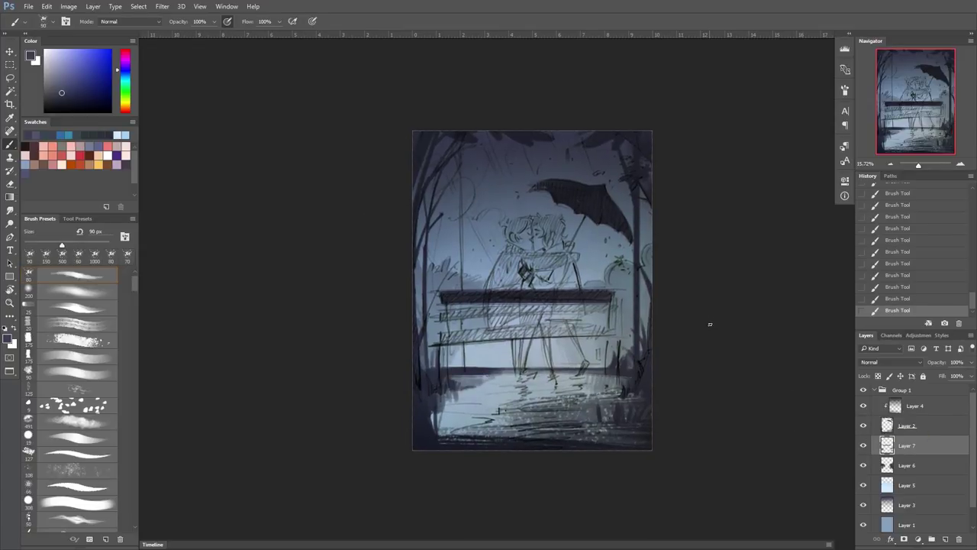
Try painting a darker band across the ground below the bench with a 250 px brush, then undo it
{"action": "key", "text": "bracketright"}
{"action": "key", "text": "bracketright"}
{"action": "key", "text": "bracketright"}
{"action": "key", "text": "bracketright"}
{"action": "key", "text": "bracketright"}
{"action": "key", "text": "bracketright"}
{"action": "left_click", "coordinate": [430, 426], "text": "alt"}
{"action": "left_click_drag", "start_coordinate": [430, 425], "coordinate": [477, 416]}
{"action": "left_click_drag", "start_coordinate": [427, 397], "coordinate": [622, 397]}
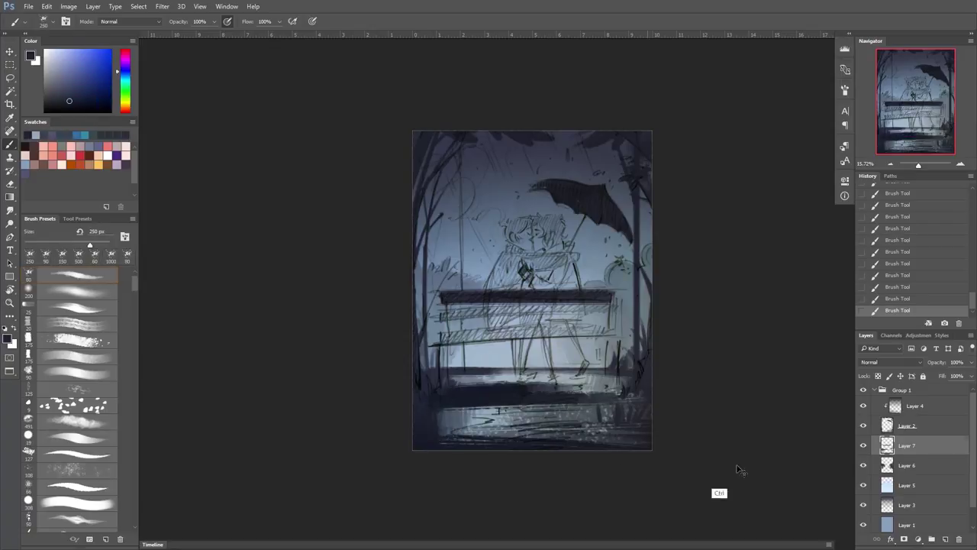
{"action": "key", "text": "ctrl+alt+z"}
{"action": "key", "text": "ctrl+alt+z"}
Block in the bench's middle slat, seat and right backrest post on Layer 7 with a smaller dark brush
{"action": "left_click", "coordinate": [893, 409]}
{"action": "key", "text": "alt+bracketleft"}
{"action": "key", "text": "alt+bracketleft"}
{"action": "key", "text": "bracketleft"}
{"action": "key", "text": "bracketleft"}
{"action": "key", "text": "bracketleft"}
{"action": "key", "text": "bracketleft"}
{"action": "key", "text": "bracketleft"}
{"action": "mouse_move", "coordinate": [611, 314]}
{"action": "left_mouse_down"}
{"action": "mouse_move", "coordinate": [440, 316]}
{"action": "mouse_move", "coordinate": [588, 331]}
{"action": "left_mouse_up"}
{"action": "left_click_drag", "start_coordinate": [444, 336], "coordinate": [611, 336]}
{"action": "left_click_drag", "start_coordinate": [483, 334], "coordinate": [611, 334]}
{"action": "left_click_drag", "start_coordinate": [609, 293], "coordinate": [617, 300]}
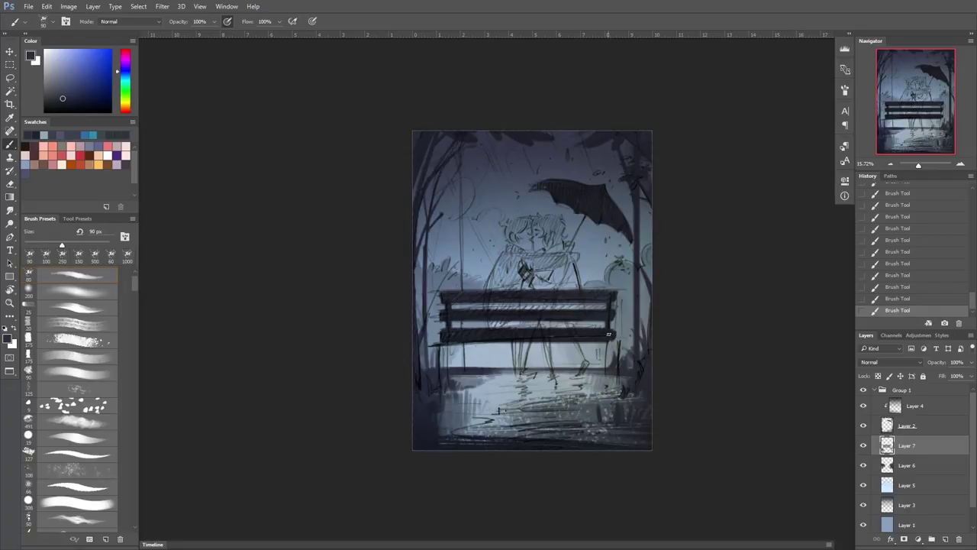
Paint the vertical supports between the bench's slats and the bench's right and left legs
{"action": "left_click_drag", "start_coordinate": [495, 299], "coordinate": [496, 327]}
{"action": "left_click_drag", "start_coordinate": [606, 342], "coordinate": [606, 384]}
{"action": "left_click_drag", "start_coordinate": [598, 342], "coordinate": [598, 376]}
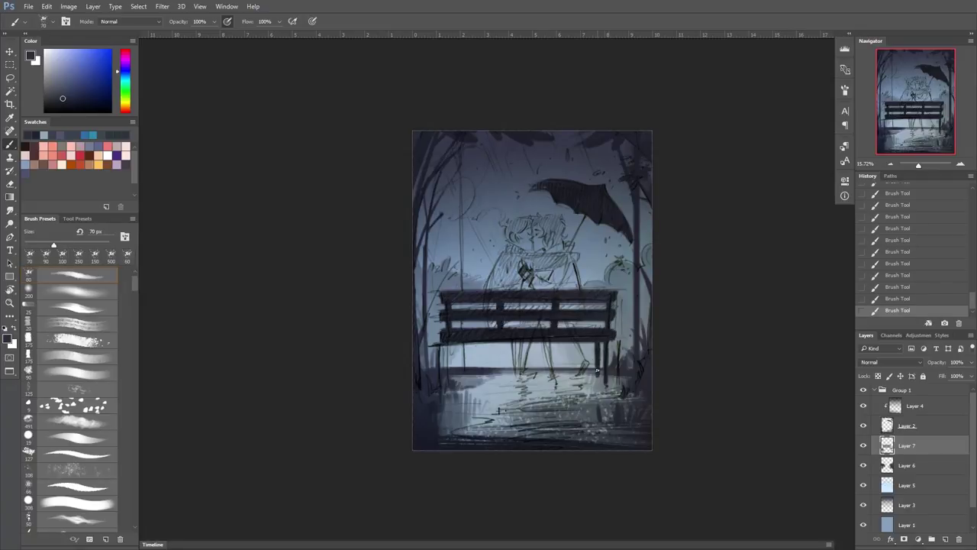
{"action": "left_click_drag", "start_coordinate": [441, 346], "coordinate": [444, 391]}
{"action": "key", "text": "ctrl+z"}
{"action": "left_click_drag", "start_coordinate": [448, 345], "coordinate": [449, 383]}
{"action": "left_click_drag", "start_coordinate": [458, 355], "coordinate": [461, 374]}
Erase the two inner backrest supports, clean the gaps between the slats and paint a single central support
{"action": "key", "text": "ctrl+alt+z"}
{"action": "key", "text": "ctrl+alt+z"}
{"action": "key", "text": "e"}
{"action": "left_click_drag", "start_coordinate": [450, 307], "coordinate": [610, 307]}
{"action": "left_click_drag", "start_coordinate": [493, 324], "coordinate": [565, 307]}
{"action": "key", "text": "b"}
{"action": "mouse_move", "coordinate": [545, 324]}
{"action": "left_mouse_down"}
{"action": "mouse_move", "coordinate": [557, 324]}
{"action": "mouse_move", "coordinate": [532, 329]}
{"action": "left_mouse_up"}
{"action": "left_click_drag", "start_coordinate": [534, 314], "coordinate": [536, 313]}
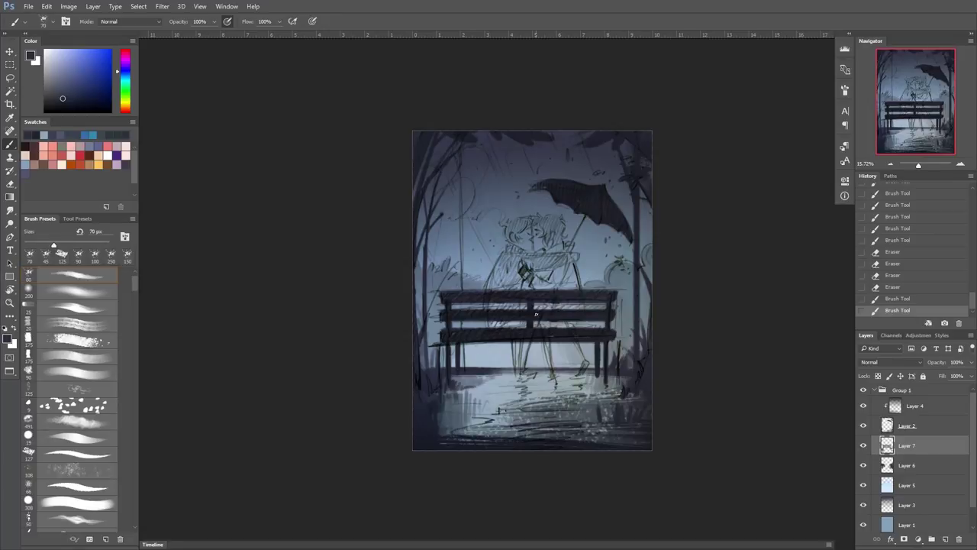
Refine the edges of the bench's slats and seat with dark 70 px strokes
{"action": "key", "text": "ctrl+shift+z"}
{"action": "key", "text": "ctrl+shift+z"}
{"action": "key", "text": "ctrl+shift+z"}
{"action": "key", "text": "ctrl+shift+z"}
{"action": "key", "text": "ctrl+shift+z"}
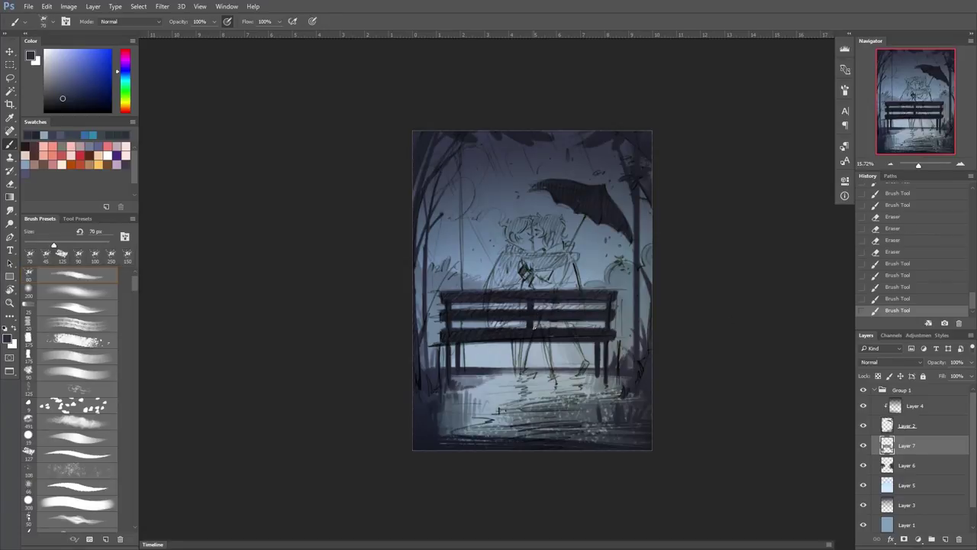
{"action": "left_click_drag", "start_coordinate": [445, 304], "coordinate": [606, 303]}
{"action": "mouse_move", "coordinate": [452, 324]}
{"action": "left_mouse_down"}
{"action": "mouse_move", "coordinate": [606, 324]}
{"action": "mouse_move", "coordinate": [603, 371]}
{"action": "left_mouse_up"}
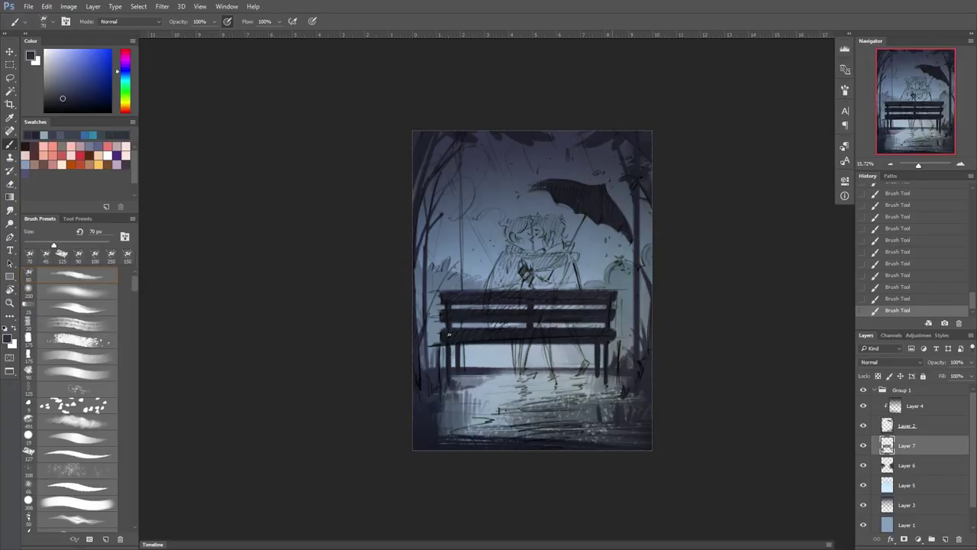
Undo the last stroke and erase the excess paint at the right end of the bench's backrest
{"action": "key", "text": "ctrl+z"}
{"action": "key", "text": "e"}
{"action": "left_click_drag", "start_coordinate": [620, 290], "coordinate": [614, 302]}
{"action": "left_click_drag", "start_coordinate": [615, 301], "coordinate": [610, 313]}
Paint the bench's right leg and both left legs with dark vertical strokes, using an 80 px brush for the left ones
{"action": "key", "text": "b"}
{"action": "scroll", "coordinate": [611, 344], "scroll_direction": "up", "scroll_amount": 1}
{"action": "mouse_move", "coordinate": [596, 382]}
{"action": "left_mouse_down"}
{"action": "mouse_move", "coordinate": [607, 395]}
{"action": "mouse_move", "coordinate": [606, 429]}
{"action": "left_mouse_up"}
{"action": "key", "text": "bracketright"}
{"action": "left_click_drag", "start_coordinate": [447, 400], "coordinate": [446, 441]}
{"action": "left_click_drag", "start_coordinate": [455, 384], "coordinate": [456, 427]}
{"action": "left_click_drag", "start_coordinate": [459, 386], "coordinate": [452, 442]}
{"action": "left_click_drag", "start_coordinate": [462, 409], "coordinate": [462, 447]}
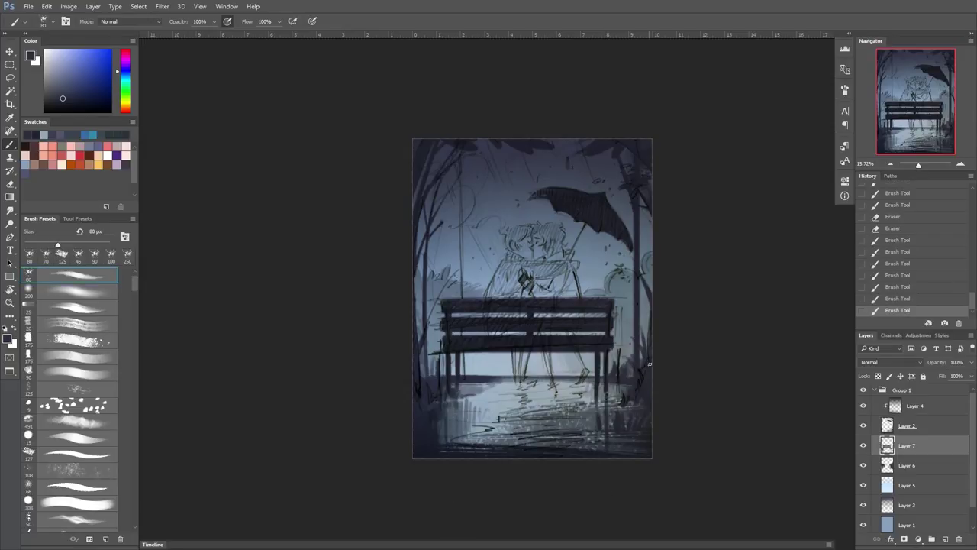
Create a new layer beneath the bench layer and block in the left figure's torso in dark blue
{"action": "key", "text": "bracketright"}
{"action": "key", "text": "ctrl+shift+alt+n"}
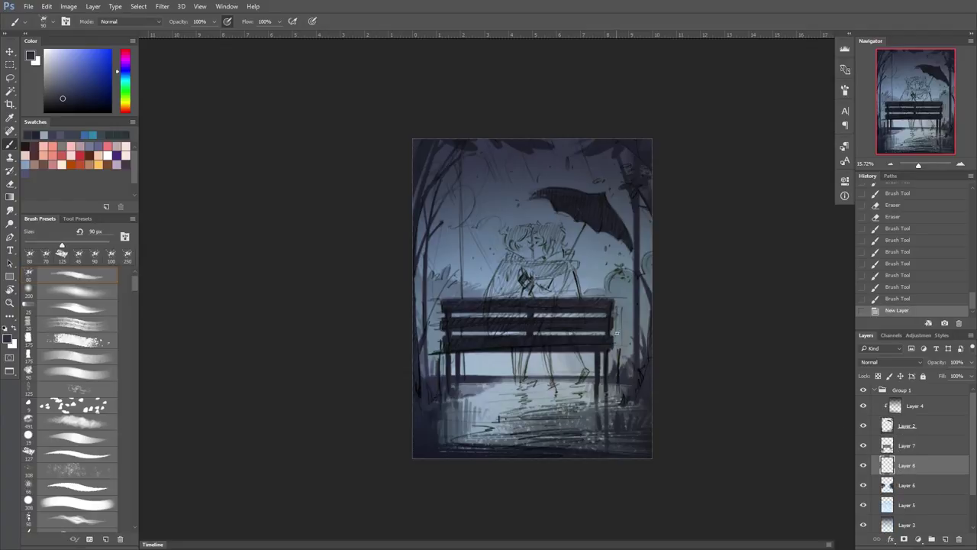
{"action": "key", "text": "bracketleft"}
{"action": "left_click_drag", "start_coordinate": [492, 264], "coordinate": [500, 316]}
{"action": "left_click_drag", "start_coordinate": [523, 281], "coordinate": [517, 304]}
{"action": "left_click_drag", "start_coordinate": [500, 267], "coordinate": [523, 297]}
Paint the left figure's shoulder and outstretched arm with dark strokes of about 70 px
{"action": "scroll", "coordinate": [512, 283], "scroll_direction": "up", "scroll_amount": 3}
{"action": "scroll", "coordinate": [511, 282], "scroll_direction": "down", "scroll_amount": 2}
{"action": "mouse_move", "coordinate": [458, 246]}
{"action": "left_mouse_down"}
{"action": "mouse_move", "coordinate": [444, 273]}
{"action": "mouse_move", "coordinate": [536, 247]}
{"action": "mouse_move", "coordinate": [477, 264]}
{"action": "left_mouse_up"}
{"action": "left_click_drag", "start_coordinate": [477, 255], "coordinate": [542, 267]}
{"action": "key", "text": "bracketright"}
{"action": "mouse_move", "coordinate": [921, 165]}
{"action": "left_mouse_down"}
{"action": "mouse_move", "coordinate": [947, 165]}
{"action": "mouse_move", "coordinate": [920, 168]}
{"action": "left_mouse_up"}
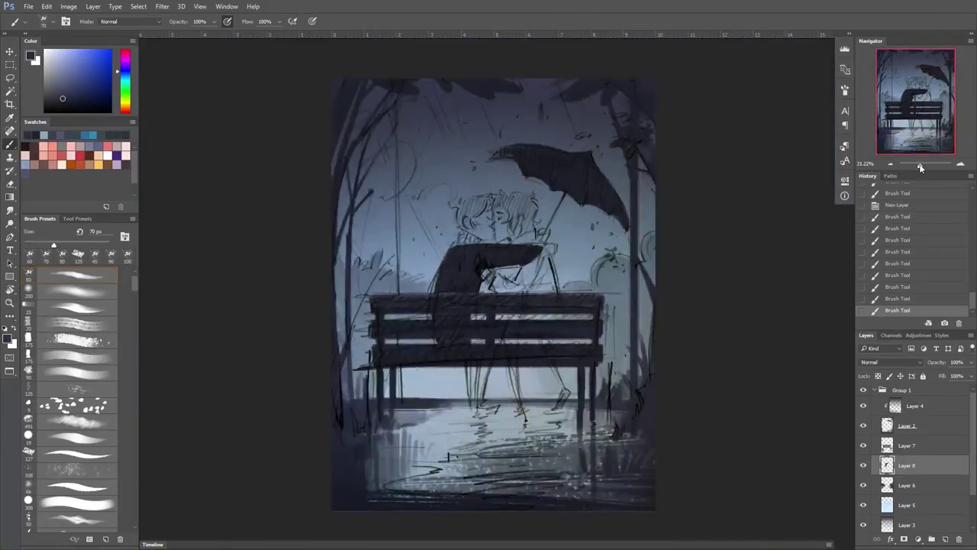
{"action": "left_click_drag", "start_coordinate": [461, 245], "coordinate": [534, 252]}
{"action": "key", "text": "bracketleft"}
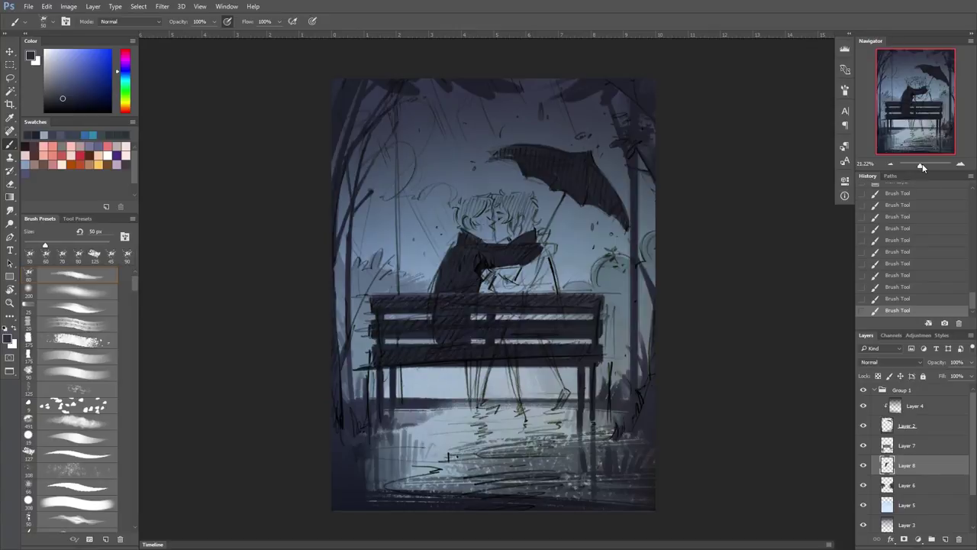
Paint the umbrella's shaft from the left figure's hand up to the canopy with a 40 px brush
{"action": "left_click_drag", "start_coordinate": [922, 167], "coordinate": [925, 166]}
{"action": "left_click_drag", "start_coordinate": [780, 274], "coordinate": [772, 308]}
{"action": "key", "text": "bracketleft"}
{"action": "left_click_drag", "start_coordinate": [562, 259], "coordinate": [599, 188]}
{"action": "key", "text": "ctrl+z"}
{"action": "left_click_drag", "start_coordinate": [567, 241], "coordinate": [600, 187]}
Block in the left figure's face and neck, and clean the gap between the two faces with the Eraser
{"action": "mouse_move", "coordinate": [762, 327]}
{"action": "left_mouse_down"}
{"action": "mouse_move", "coordinate": [754, 341]}
{"action": "mouse_move", "coordinate": [782, 317]}
{"action": "left_mouse_up"}
{"action": "left_click_drag", "start_coordinate": [462, 207], "coordinate": [510, 249]}
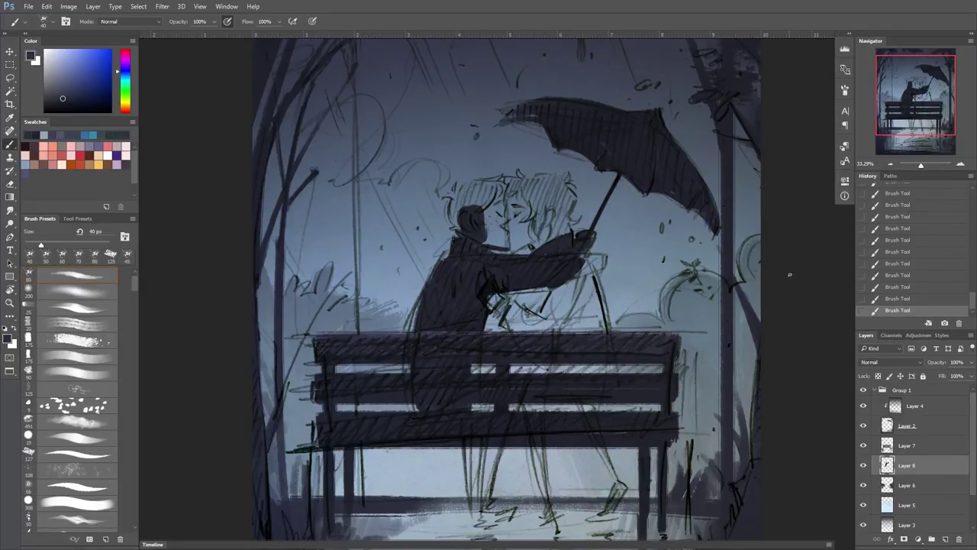
{"action": "mouse_move", "coordinate": [484, 239]}
{"action": "left_mouse_down"}
{"action": "mouse_move", "coordinate": [505, 218]}
{"action": "mouse_move", "coordinate": [502, 194]}
{"action": "mouse_move", "coordinate": [511, 246]}
{"action": "mouse_move", "coordinate": [543, 261]}
{"action": "left_mouse_up"}
{"action": "left_click_drag", "start_coordinate": [648, 344], "coordinate": [647, 350]}
{"action": "key", "text": "e"}
{"action": "mouse_move", "coordinate": [512, 216]}
{"action": "left_mouse_down"}
{"action": "mouse_move", "coordinate": [534, 245]}
{"action": "mouse_move", "coordinate": [509, 229]}
{"action": "left_mouse_up"}
{"action": "key", "text": "b"}
Extend the dark silhouette over both faces and the couple's upper bodies
{"action": "left_click_drag", "start_coordinate": [921, 165], "coordinate": [920, 168]}
{"action": "left_click", "coordinate": [529, 227]}
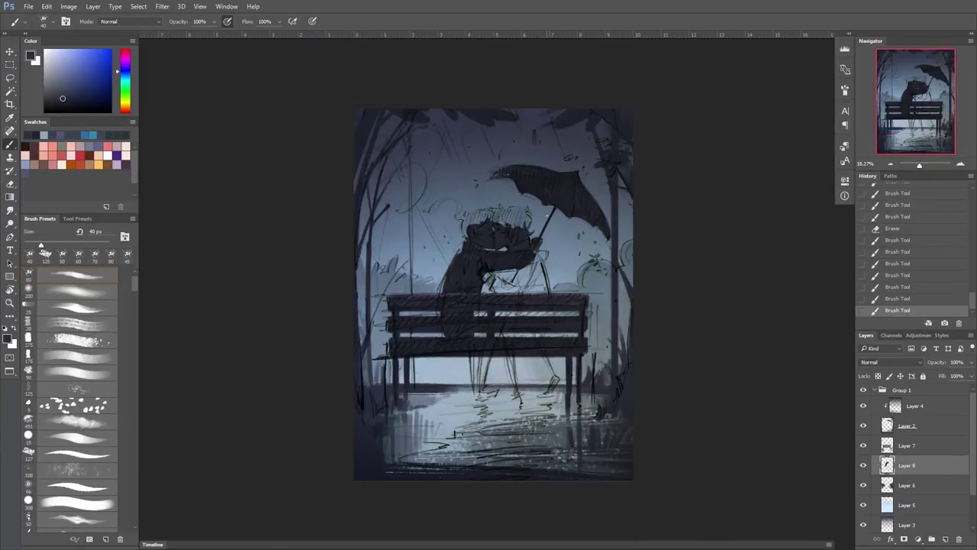
{"action": "left_click", "coordinate": [465, 227]}
{"action": "scroll", "coordinate": [492, 294], "scroll_direction": "down", "scroll_amount": 5}
{"action": "scroll", "coordinate": [493, 294], "scroll_direction": "up", "scroll_amount": 6}
{"action": "mouse_move", "coordinate": [483, 269]}
{"action": "left_mouse_down"}
{"action": "mouse_move", "coordinate": [497, 283]}
{"action": "mouse_move", "coordinate": [542, 252]}
{"action": "mouse_move", "coordinate": [553, 282]}
{"action": "mouse_move", "coordinate": [527, 269]}
{"action": "mouse_move", "coordinate": [478, 317]}
{"action": "left_mouse_up"}
Fill in the hair of both figures with a 40 px dark brush
{"action": "key", "text": "bracketright"}
{"action": "key", "text": "bracketright"}
{"action": "key", "text": "bracketleft"}
{"action": "key", "text": "bracketleft"}
{"action": "mouse_move", "coordinate": [466, 200]}
{"action": "left_mouse_down"}
{"action": "mouse_move", "coordinate": [492, 197]}
{"action": "mouse_move", "coordinate": [465, 212]}
{"action": "left_mouse_up"}
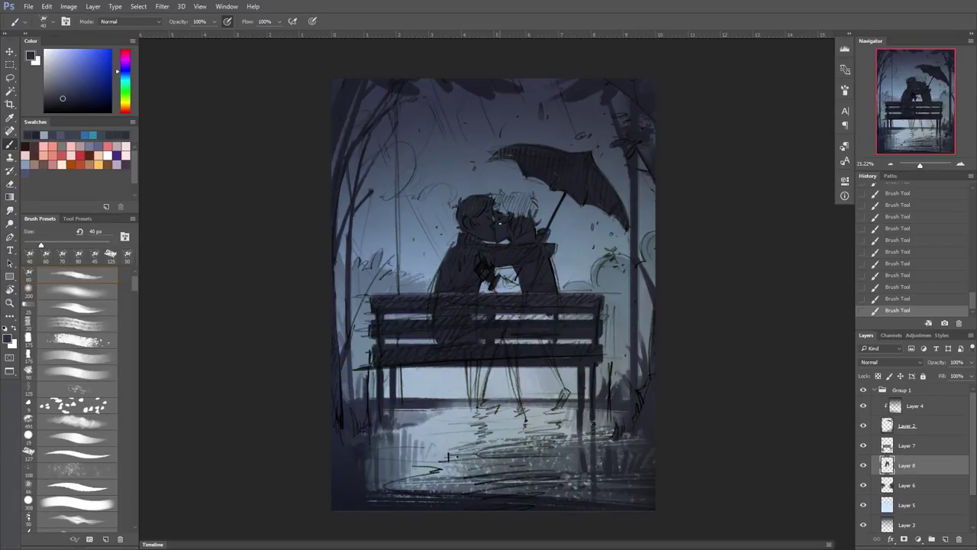
{"action": "mouse_move", "coordinate": [493, 200]}
{"action": "left_mouse_down"}
{"action": "mouse_move", "coordinate": [515, 223]}
{"action": "mouse_move", "coordinate": [491, 219]}
{"action": "mouse_move", "coordinate": [550, 141]}
{"action": "mouse_move", "coordinate": [466, 210]}
{"action": "mouse_move", "coordinate": [511, 197]}
{"action": "left_mouse_up"}
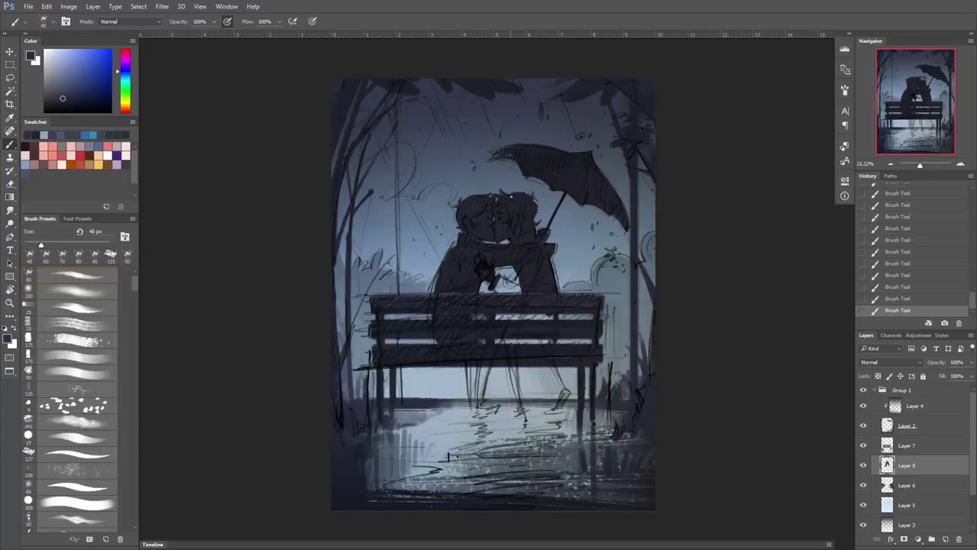
Fill in the right figure's back, arm and hips, and erase the light gap between the two bodies
{"action": "key", "text": "bracketright"}
{"action": "key", "text": "bracketright"}
{"action": "left_click_drag", "start_coordinate": [555, 260], "coordinate": [556, 292]}
{"action": "mouse_move", "coordinate": [495, 282]}
{"action": "left_mouse_down"}
{"action": "mouse_move", "coordinate": [519, 290]}
{"action": "mouse_move", "coordinate": [504, 293]}
{"action": "left_mouse_up"}
{"action": "mouse_move", "coordinate": [554, 315]}
{"action": "left_mouse_down"}
{"action": "mouse_move", "coordinate": [538, 342]}
{"action": "mouse_move", "coordinate": [518, 282]}
{"action": "mouse_move", "coordinate": [501, 273]}
{"action": "mouse_move", "coordinate": [529, 316]}
{"action": "mouse_move", "coordinate": [496, 342]}
{"action": "mouse_move", "coordinate": [508, 316]}
{"action": "left_mouse_up"}
{"action": "key", "text": "e"}
{"action": "left_click_drag", "start_coordinate": [500, 272], "coordinate": [516, 277]}
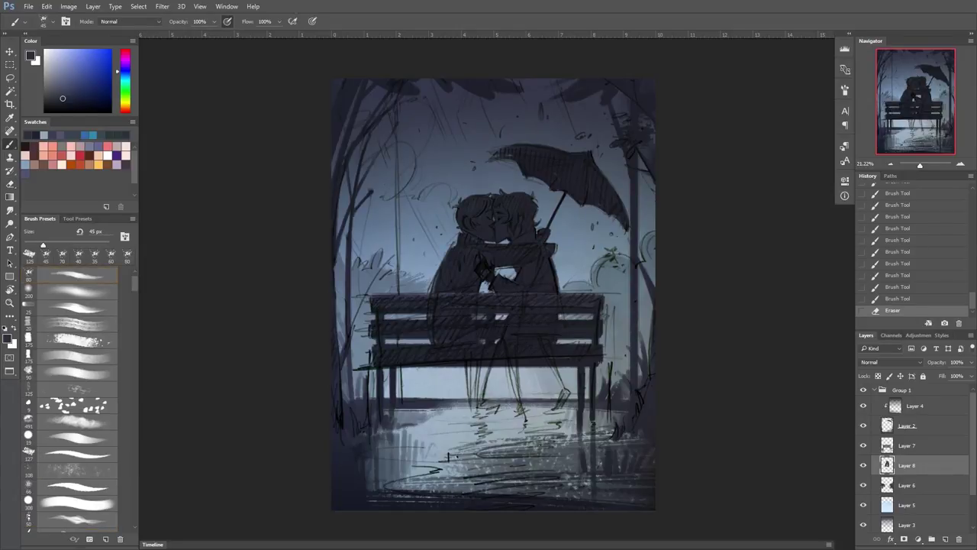
Paint the couple's laps and thighs behind the bench and touch up the right figure's arm with the 45 px brush
{"action": "key", "text": "b"}
{"action": "left_click_drag", "start_coordinate": [479, 341], "coordinate": [486, 343]}
{"action": "left_click_drag", "start_coordinate": [515, 264], "coordinate": [513, 279]}
{"action": "left_click_drag", "start_coordinate": [504, 314], "coordinate": [565, 344]}
Paint the couple's lower legs and feet beneath the bench, redoing failed strokes, and touch up the right figure's back
{"action": "left_click_drag", "start_coordinate": [918, 167], "coordinate": [919, 167]}
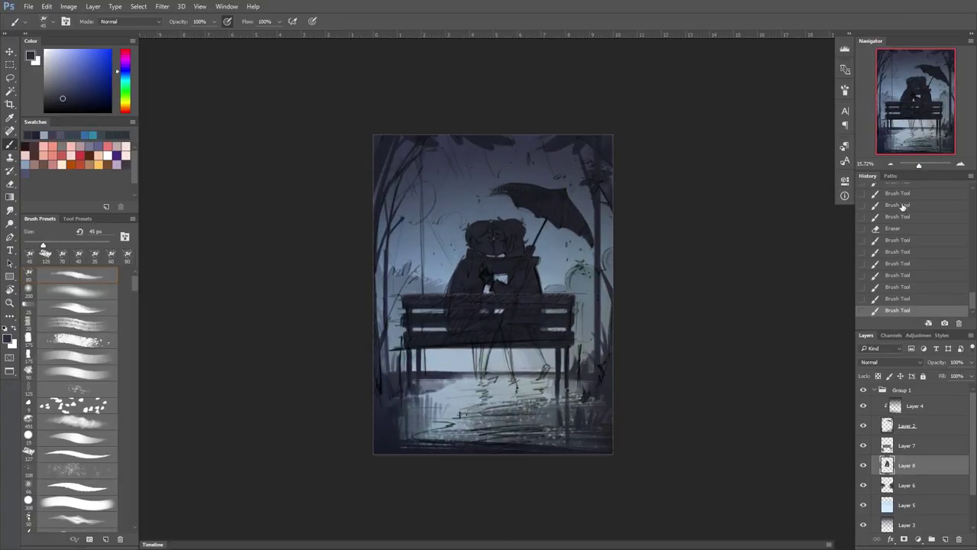
{"action": "mouse_move", "coordinate": [474, 350]}
{"action": "left_mouse_down"}
{"action": "mouse_move", "coordinate": [487, 374]}
{"action": "mouse_move", "coordinate": [545, 366]}
{"action": "mouse_move", "coordinate": [548, 378]}
{"action": "mouse_move", "coordinate": [513, 378]}
{"action": "left_mouse_up"}
{"action": "key", "text": "ctrl+z"}
{"action": "key", "text": "e"}
{"action": "key", "text": "b"}
{"action": "mouse_move", "coordinate": [498, 377]}
{"action": "left_mouse_down"}
{"action": "mouse_move", "coordinate": [510, 377]}
{"action": "mouse_move", "coordinate": [487, 379]}
{"action": "left_mouse_up"}
{"action": "left_click_drag", "start_coordinate": [536, 326], "coordinate": [547, 335]}
{"action": "key", "text": "ctrl+alt+z"}
{"action": "mouse_move", "coordinate": [477, 359]}
{"action": "left_mouse_down"}
{"action": "mouse_move", "coordinate": [493, 374]}
{"action": "mouse_move", "coordinate": [547, 380]}
{"action": "mouse_move", "coordinate": [515, 388]}
{"action": "left_mouse_up"}
{"action": "key", "text": "ctrl+alt+z"}
{"action": "mouse_move", "coordinate": [483, 364]}
{"action": "left_mouse_down"}
{"action": "mouse_move", "coordinate": [490, 386]}
{"action": "mouse_move", "coordinate": [479, 388]}
{"action": "left_mouse_up"}
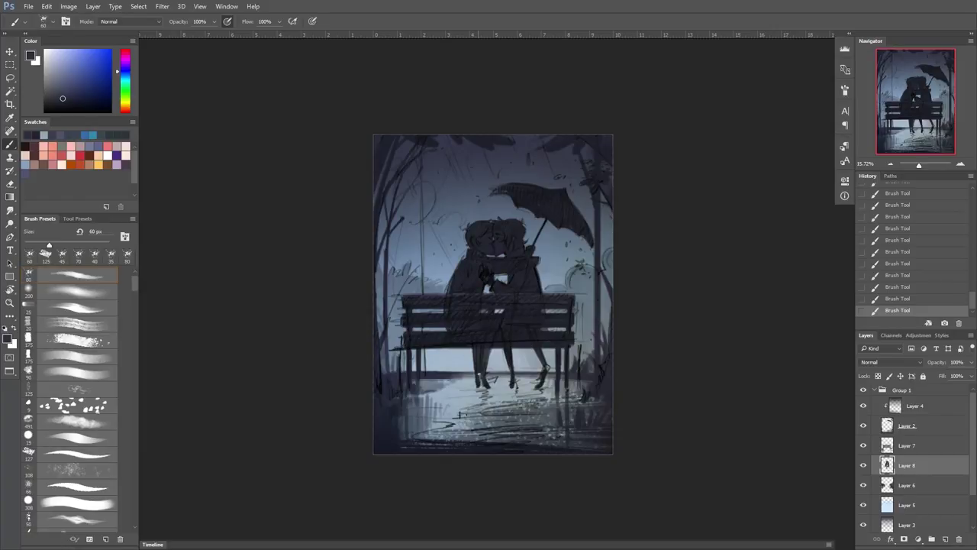
{"action": "left_click_drag", "start_coordinate": [479, 374], "coordinate": [483, 388]}
{"action": "left_click_drag", "start_coordinate": [535, 257], "coordinate": [538, 272]}
Create a new layer above the clipped Layer 4 and paint darker foliage strokes across the top of the scene
{"action": "left_click", "coordinate": [931, 412]}
{"action": "key", "text": "ctrl+shift+alt+n"}
{"action": "mouse_move", "coordinate": [588, 152]}
{"action": "left_mouse_down"}
{"action": "mouse_move", "coordinate": [586, 166]}
{"action": "mouse_move", "coordinate": [533, 166]}
{"action": "left_mouse_up"}
{"action": "left_click_drag", "start_coordinate": [473, 152], "coordinate": [472, 167]}
{"action": "left_click_drag", "start_coordinate": [396, 158], "coordinate": [394, 174]}
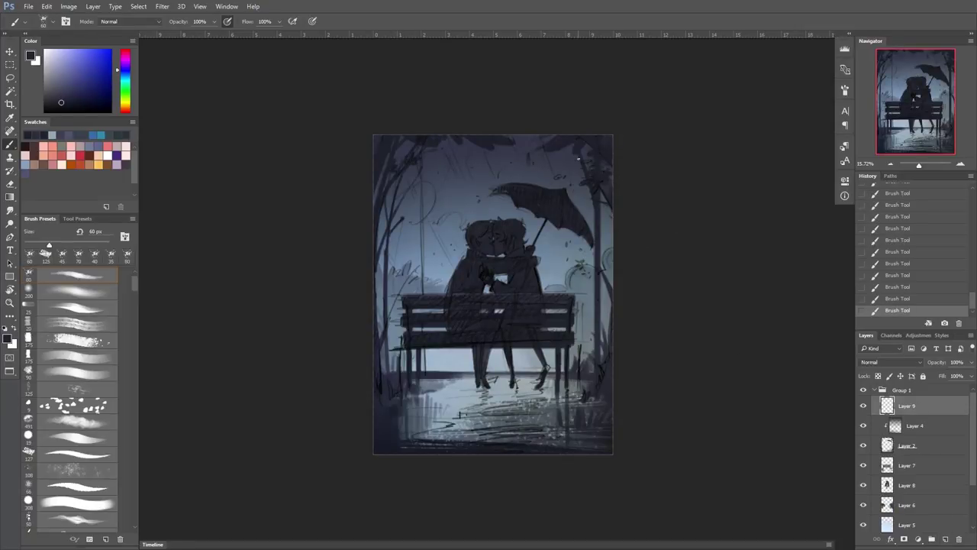
Add thin dark branches to the trees in the upper part of the scene with a smaller brush, undoing unwanted strokes
{"action": "left_click_drag", "start_coordinate": [577, 157], "coordinate": [576, 167]}
{"action": "key", "text": "ctrl+z"}
{"action": "key", "text": "bracketleft"}
{"action": "mouse_move", "coordinate": [405, 166]}
{"action": "left_mouse_down"}
{"action": "mouse_move", "coordinate": [416, 194]}
{"action": "mouse_move", "coordinate": [406, 207]}
{"action": "left_mouse_up"}
{"action": "key", "text": "ctrl+z"}
{"action": "key", "text": "bracketleft"}
{"action": "key", "text": "ctrl+z"}
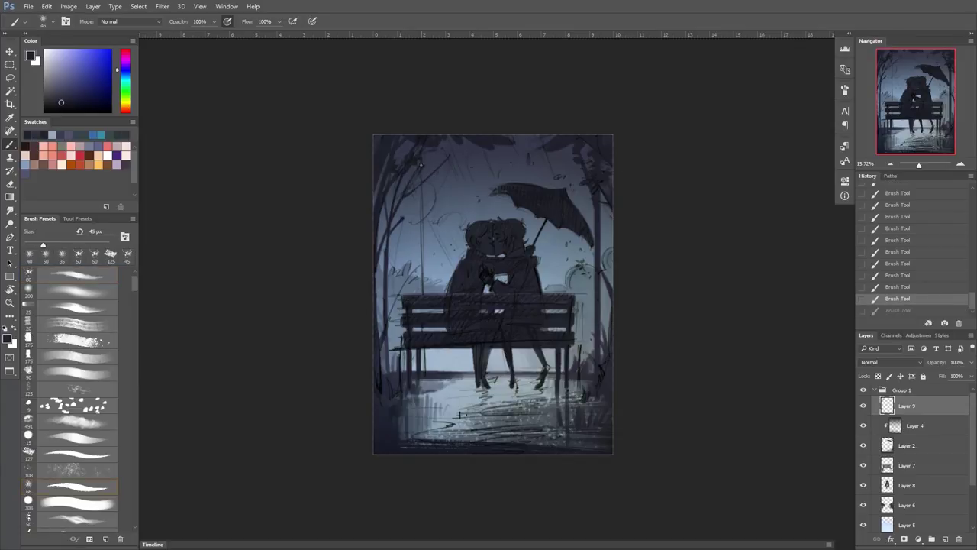
Paint dark grass blades beside the bench's right end and undo the unwanted stroke
{"action": "mouse_move", "coordinate": [607, 329]}
{"action": "left_mouse_down"}
{"action": "mouse_move", "coordinate": [600, 362]}
{"action": "mouse_move", "coordinate": [584, 374]}
{"action": "left_mouse_up"}
{"action": "key", "text": "bracketright"}
{"action": "key", "text": "bracketright"}
{"action": "key", "text": "ctrl+z"}
{"action": "key", "text": "bracketleft"}
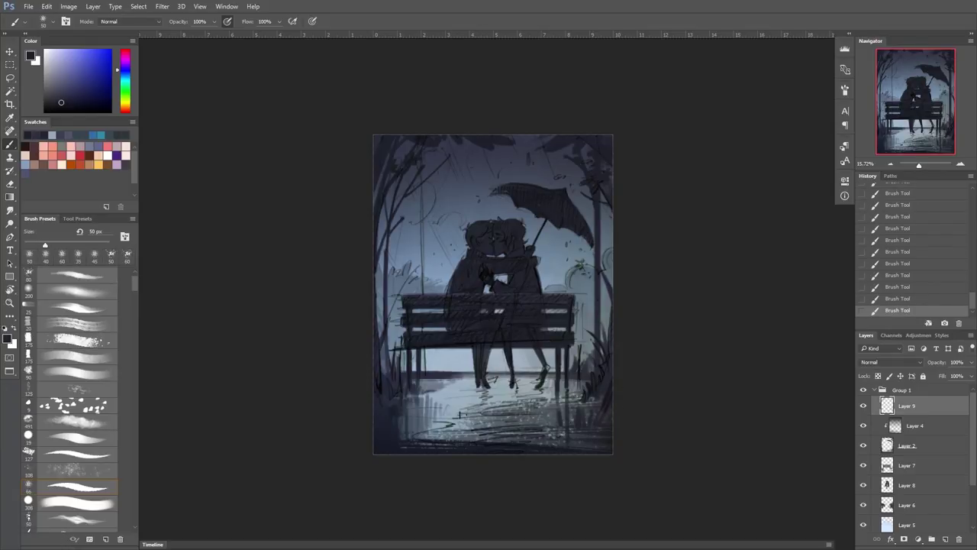
Create a new layer above Layer 5, sample a light blue and paint strokes behind the couple at 70 px
{"action": "left_click", "coordinate": [908, 524]}
{"action": "left_click", "coordinate": [945, 539]}
{"action": "left_click", "coordinate": [542, 275], "text": "alt"}
{"action": "key", "text": "bracketright"}
{"action": "key", "text": "bracketright"}
{"action": "left_click_drag", "start_coordinate": [435, 244], "coordinate": [473, 282]}
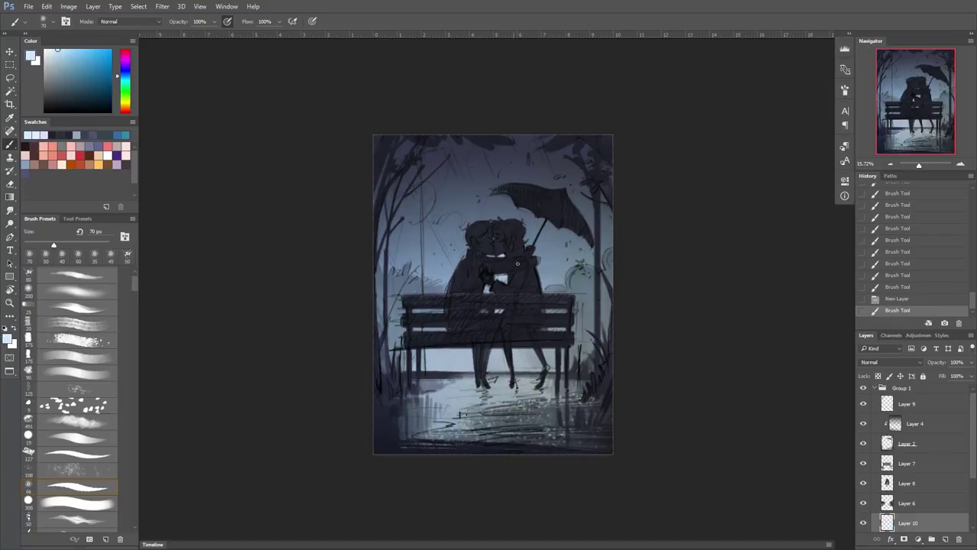
Paint a large soft light-blue glow around the couple with a brush of up to 900 px
{"action": "key", "text": "bracketright"}
{"action": "key", "text": "bracketright"}
{"action": "key", "text": "bracketright"}
{"action": "key", "text": "bracketright"}
{"action": "key", "text": "bracketright"}
{"action": "key", "text": "bracketright"}
{"action": "key", "text": "bracketright"}
{"action": "key", "text": "bracketright"}
{"action": "key", "text": "bracketright"}
{"action": "key", "text": "bracketright"}
{"action": "key", "text": "bracketright"}
{"action": "key", "text": "bracketright"}
{"action": "key", "text": "bracketright"}
{"action": "key", "text": "bracketright"}
{"action": "key", "text": "bracketright"}
{"action": "key", "text": "bracketright"}
{"action": "key", "text": "bracketright"}
{"action": "key", "text": "bracketleft"}
{"action": "key", "text": "bracketleft"}
{"action": "key", "text": "bracketleft"}
{"action": "key", "text": "bracketleft"}
{"action": "key", "text": "bracketleft"}
{"action": "key", "text": "bracketleft"}
{"action": "key", "text": "bracketleft"}
{"action": "key", "text": "bracketleft"}
{"action": "key", "text": "bracketleft"}
{"action": "key", "text": "bracketleft"}
{"action": "key", "text": "bracketleft"}
{"action": "key", "text": "bracketleft"}
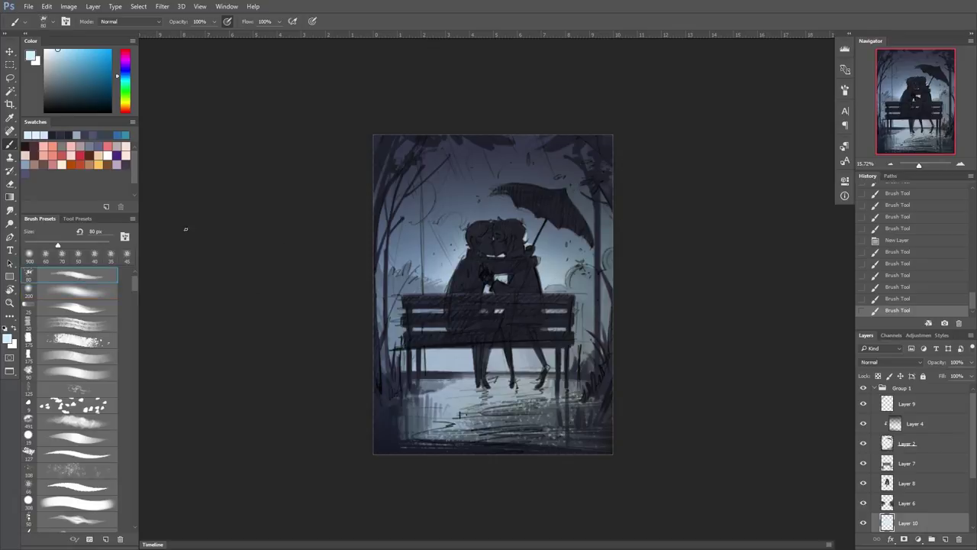
Add small light strokes around the couple, undoing unwanted ones, and sample grey-blue tones from the canvas
{"action": "key", "text": "ctrl+z"}
{"action": "key", "text": "bracketright"}
{"action": "key", "text": "ctrl+z"}
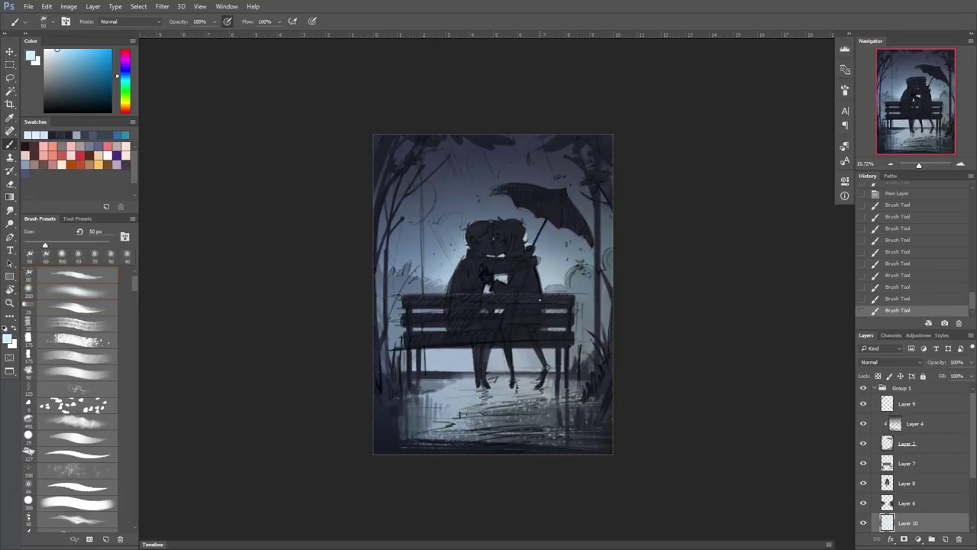
{"action": "key", "text": "ctrl+z"}
{"action": "left_click", "coordinate": [553, 341], "text": "alt"}
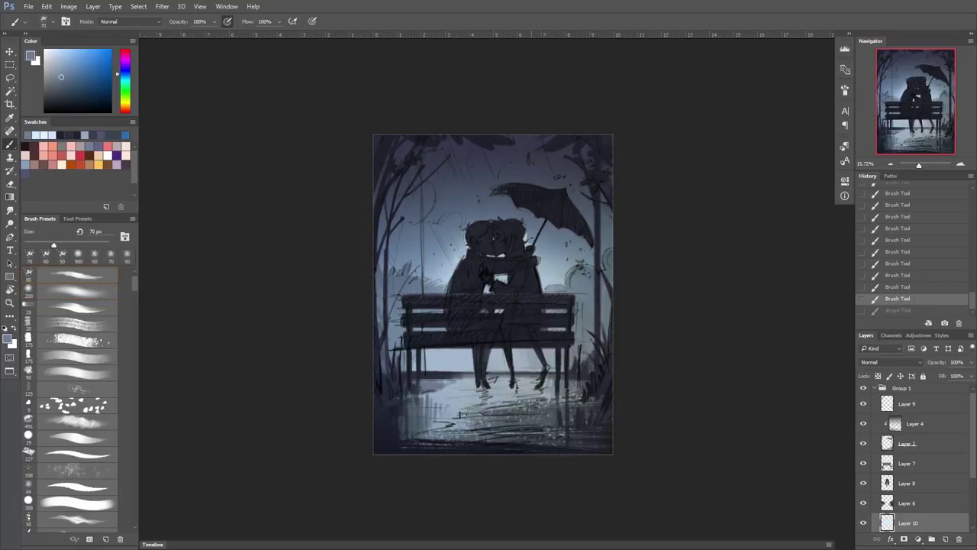
{"action": "left_click", "coordinate": [504, 260], "text": "alt"}
{"action": "key", "text": "bracketright"}
{"action": "key", "text": "ctrl+z"}
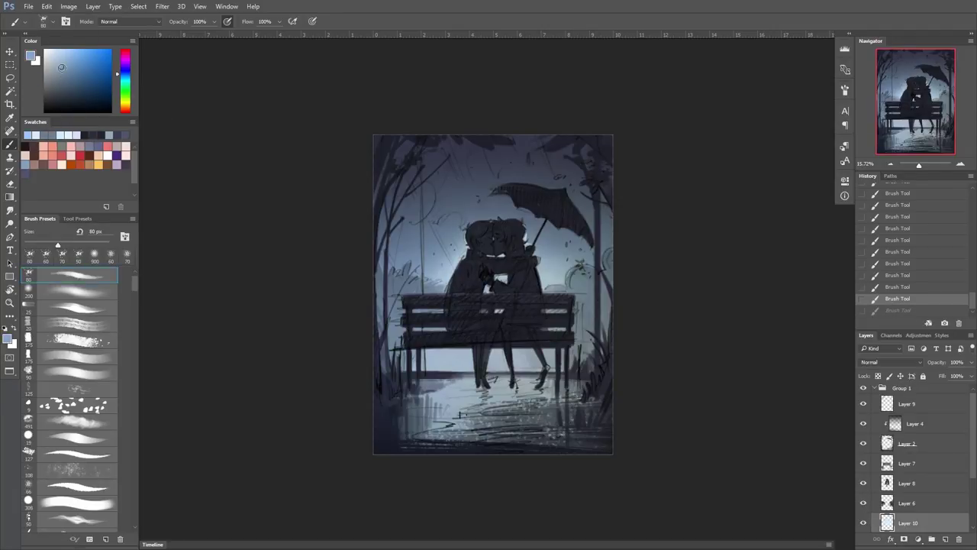
Paint a thin blue rim light along the umbrella's upper edge, stepping back and forth through the strokes to compare
{"action": "left_click_drag", "start_coordinate": [542, 214], "coordinate": [574, 182]}
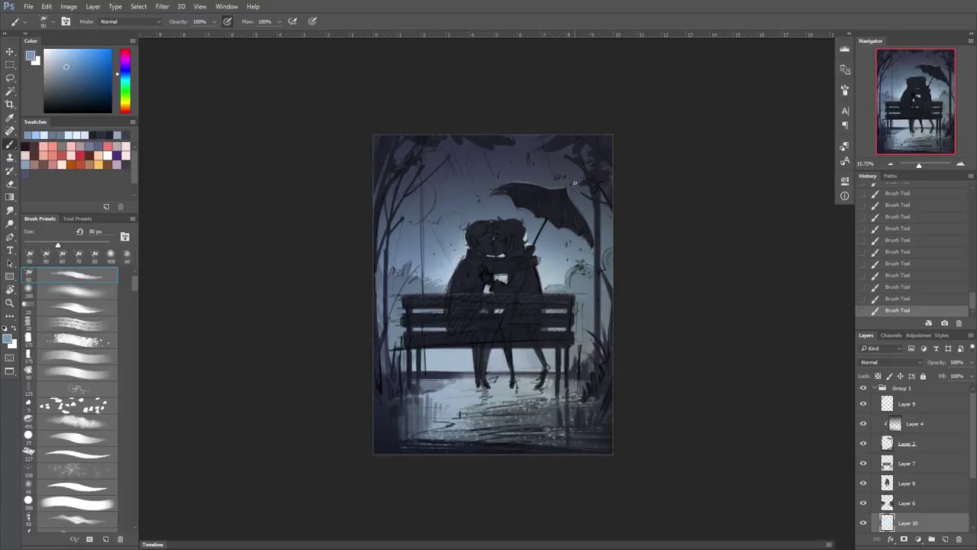
{"action": "key", "text": "bracketleft"}
{"action": "key", "text": "bracketleft"}
{"action": "key", "text": "ctrl+alt+z"}
{"action": "key", "text": "ctrl+alt+z"}
{"action": "key", "text": "ctrl+shift+z"}
{"action": "key", "text": "bracketright"}
{"action": "key", "text": "ctrl+shift+z"}
{"action": "key", "text": "bracketleft"}
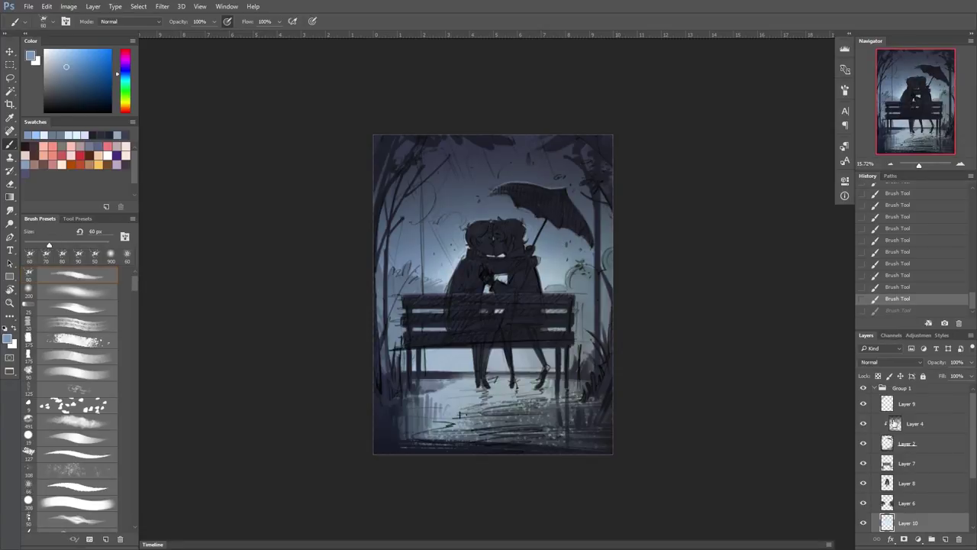
Switch to the top foliage layer and add near-black branches to the trees with a 40 to 45 px brush
{"action": "left_click", "coordinate": [901, 405]}
{"action": "key", "text": "d"}
{"action": "key", "text": "bracketleft"}
{"action": "left_click", "coordinate": [382, 218]}
{"action": "key", "text": "bracketleft"}
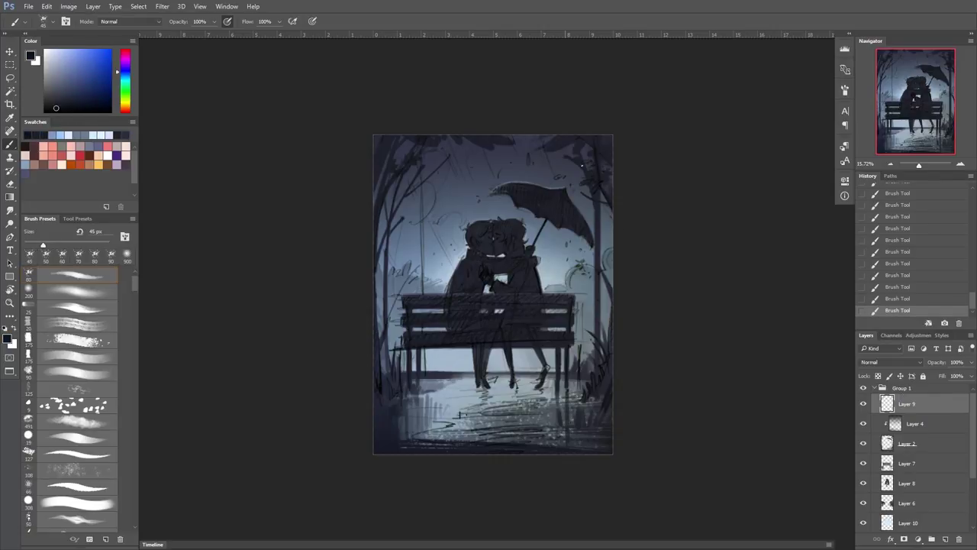
{"action": "key", "text": "bracketleft"}
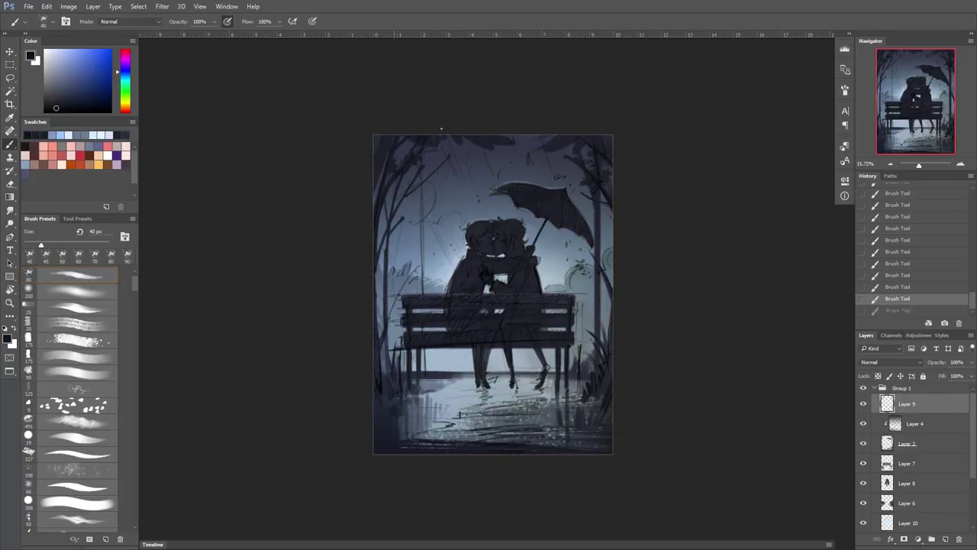
Paint near-black twigs on the left tree and bush with the 40 px brush, undoing the last stroke
{"action": "left_click_drag", "start_coordinate": [381, 232], "coordinate": [386, 254]}
{"action": "left_click_drag", "start_coordinate": [388, 321], "coordinate": [405, 281]}
{"action": "left_click_drag", "start_coordinate": [409, 276], "coordinate": [420, 264]}
{"action": "left_click_drag", "start_coordinate": [401, 291], "coordinate": [400, 242]}
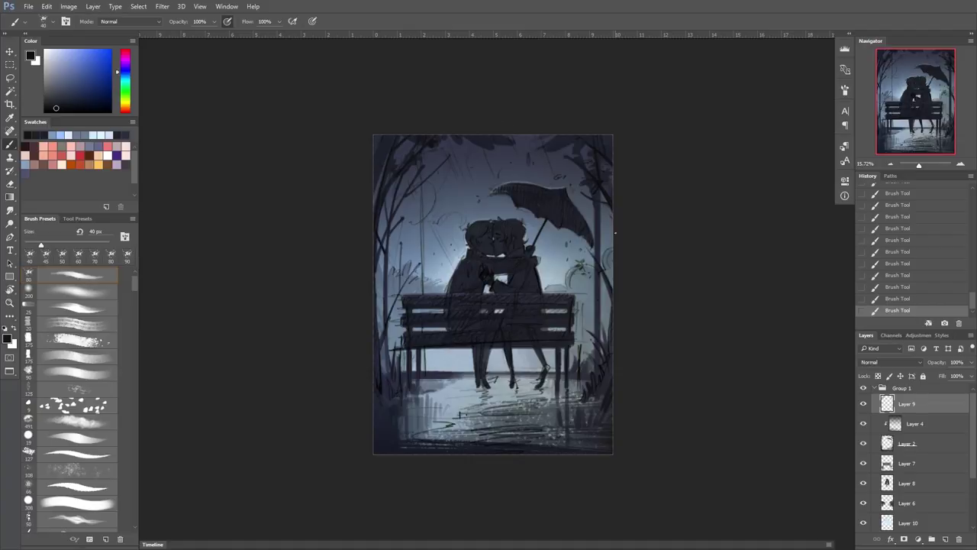
{"action": "key", "text": "ctrl+z"}
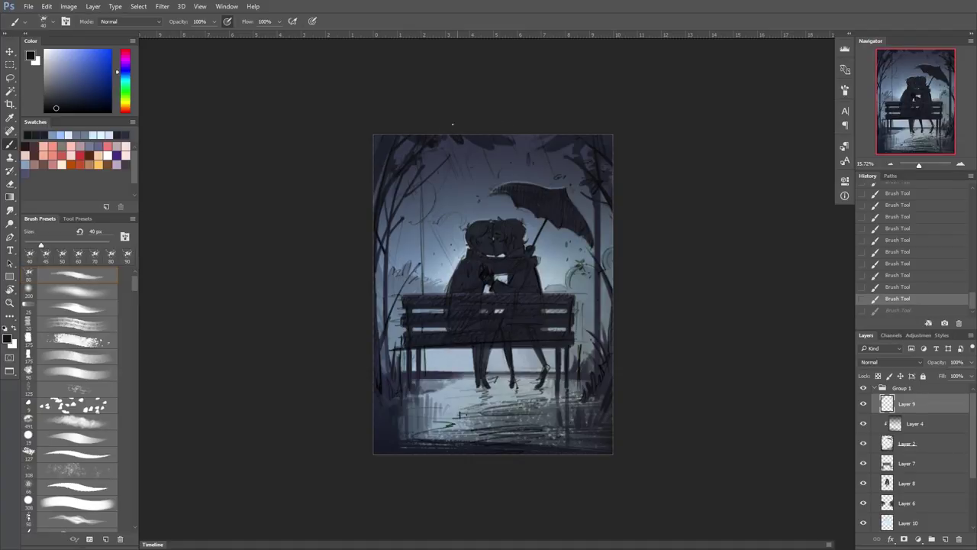
Add dark leaves and leafy twigs to the top foliage, the right tree and the left bush
{"action": "left_click_drag", "start_coordinate": [478, 145], "coordinate": [491, 150]}
{"action": "left_click_drag", "start_coordinate": [585, 192], "coordinate": [579, 198]}
{"action": "left_click_drag", "start_coordinate": [588, 254], "coordinate": [602, 287]}
{"action": "left_click_drag", "start_coordinate": [410, 272], "coordinate": [390, 307]}
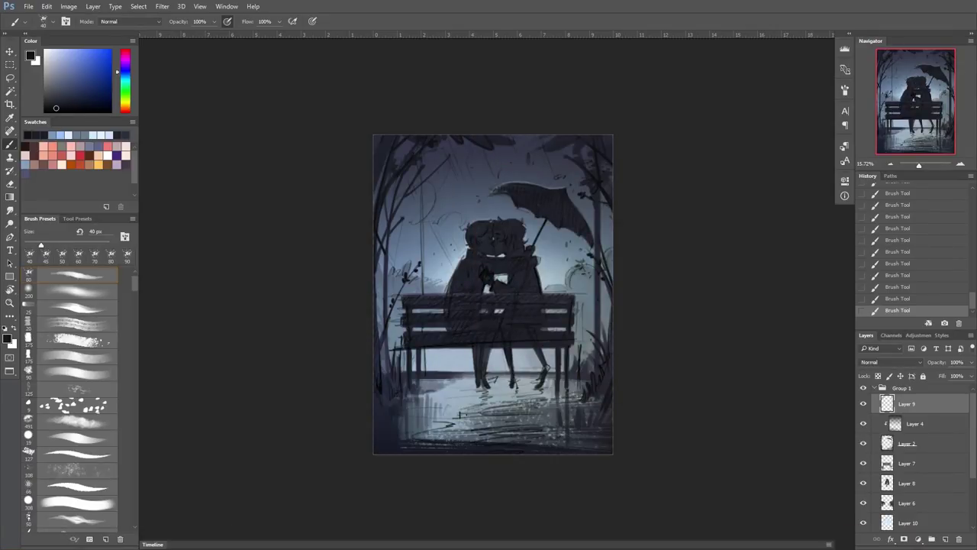
{"action": "scroll", "coordinate": [776, 367], "scroll_direction": "down", "scroll_amount": 2}
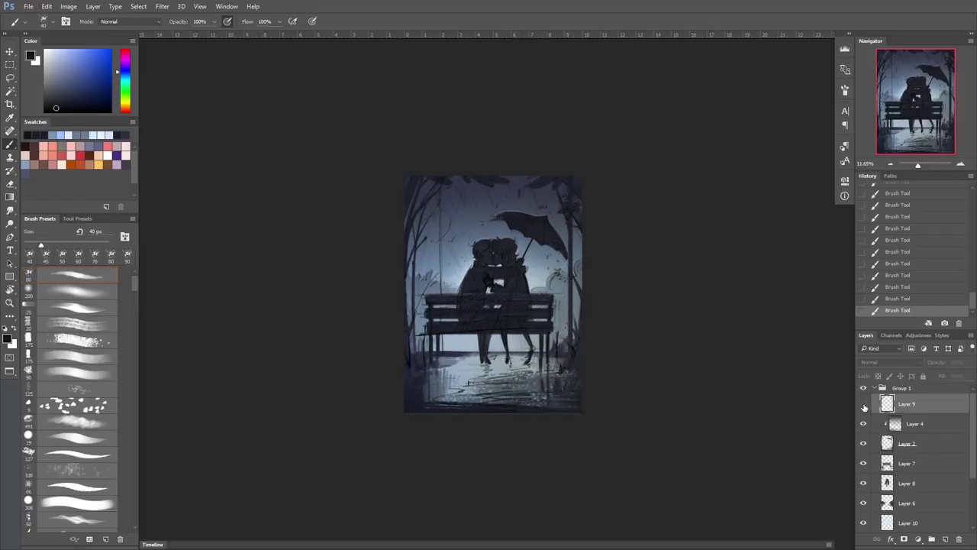
Darken the scene's outer edges with broad near-black strokes of a 900 to 1200 px brush, undoing the last stroke
{"action": "key", "text": "bracketright"}
{"action": "key", "text": "bracketright"}
{"action": "key", "text": "bracketright"}
{"action": "key", "text": "bracketright"}
{"action": "key", "text": "bracketright"}
{"action": "key", "text": "bracketright"}
{"action": "key", "text": "bracketright"}
{"action": "key", "text": "bracketright"}
{"action": "key", "text": "bracketright"}
{"action": "key", "text": "bracketright"}
{"action": "key", "text": "bracketright"}
{"action": "key", "text": "bracketright"}
{"action": "key", "text": "bracketright"}
{"action": "key", "text": "bracketright"}
{"action": "key", "text": "bracketright"}
{"action": "key", "text": "bracketright"}
{"action": "key", "text": "bracketright"}
{"action": "key", "text": "bracketright"}
{"action": "key", "text": "bracketright"}
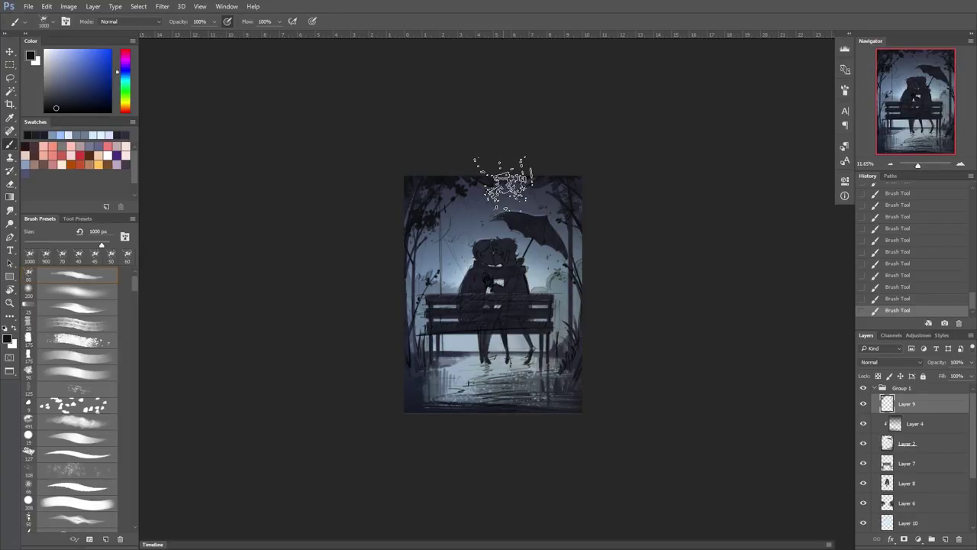
{"action": "key", "text": "bracketleft"}
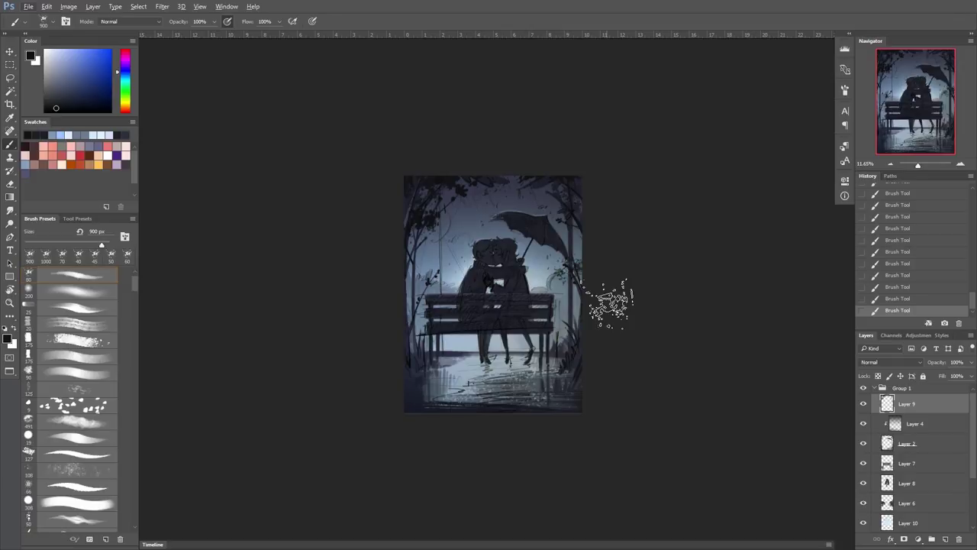
{"action": "key", "text": "bracketright"}
{"action": "key", "text": "bracketright"}
{"action": "key", "text": "bracketleft"}
{"action": "key", "text": "bracketleft"}
{"action": "key", "text": "ctrl+z"}
{"action": "scroll", "coordinate": [824, 221], "scroll_direction": "up", "scroll_amount": 3}
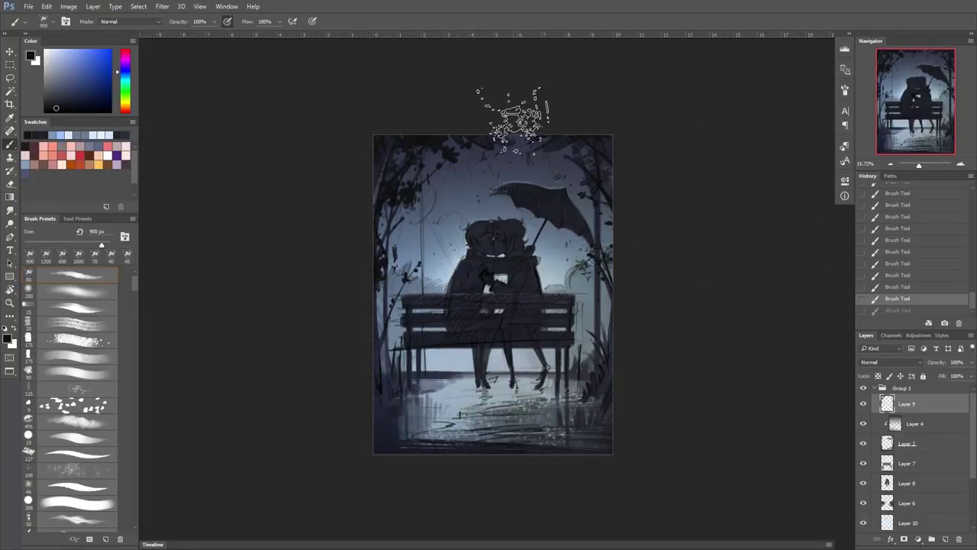
{"action": "key", "text": "ctrl+z"}
{"action": "key", "text": "ctrl+z"}
{"action": "key", "text": "ctrl+z"}
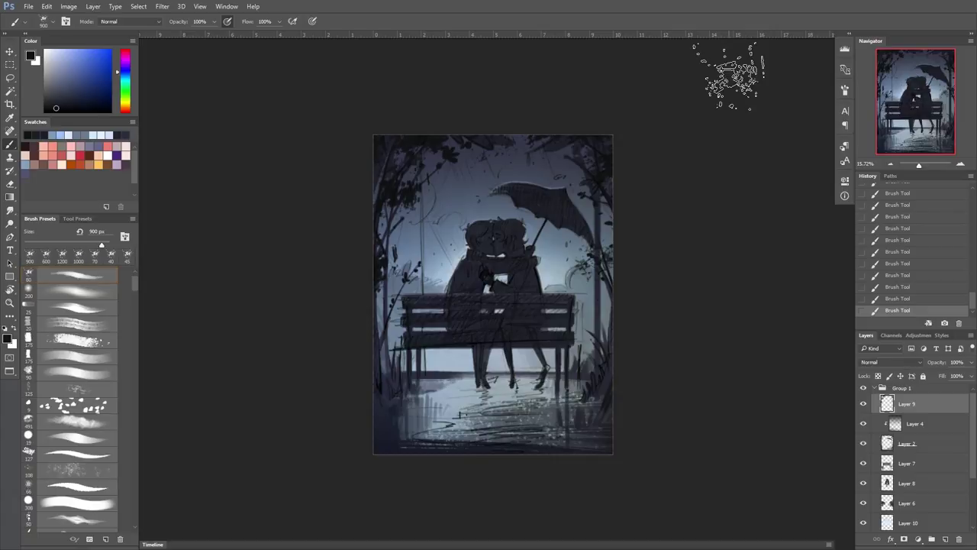
{"action": "key", "text": "ctrl+z"}
Paint near-black grass blades and stems along the lower right and left edges with a 60 px brush
{"action": "key", "text": "bracketleft"}
{"action": "key", "text": "bracketleft"}
{"action": "key", "text": "bracketleft"}
{"action": "key", "text": "bracketleft"}
{"action": "key", "text": "bracketleft"}
{"action": "key", "text": "bracketleft"}
{"action": "key", "text": "bracketleft"}
{"action": "key", "text": "bracketleft"}
{"action": "key", "text": "bracketleft"}
{"action": "key", "text": "bracketleft"}
{"action": "key", "text": "bracketleft"}
{"action": "key", "text": "bracketleft"}
{"action": "key", "text": "bracketleft"}
{"action": "key", "text": "bracketleft"}
{"action": "key", "text": "bracketleft"}
{"action": "key", "text": "bracketleft"}
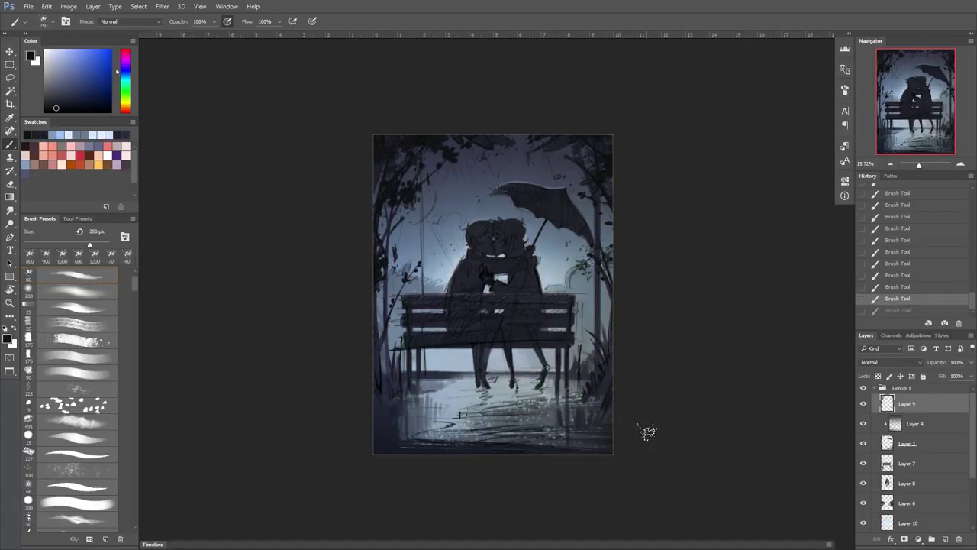
{"action": "left_click_drag", "start_coordinate": [603, 353], "coordinate": [607, 393]}
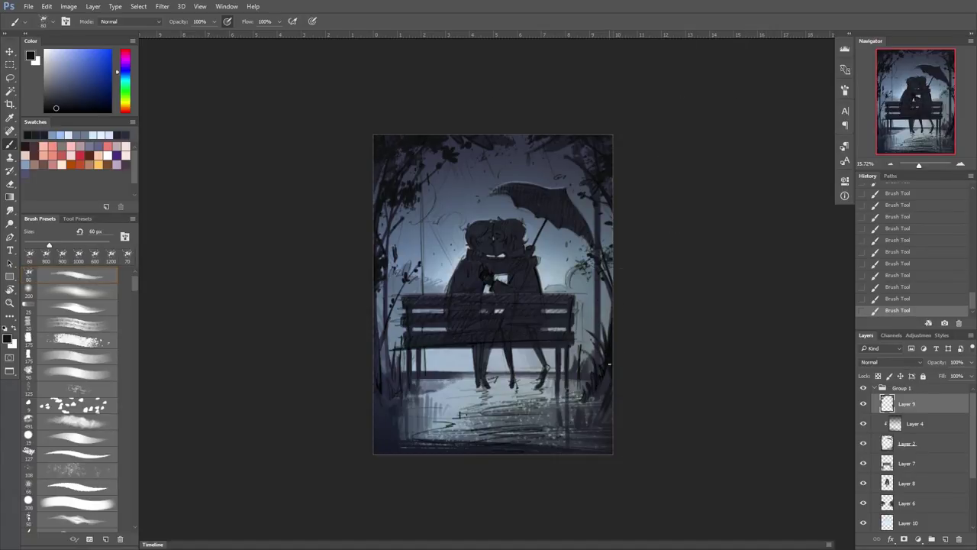
{"action": "left_click_drag", "start_coordinate": [376, 319], "coordinate": [376, 384]}
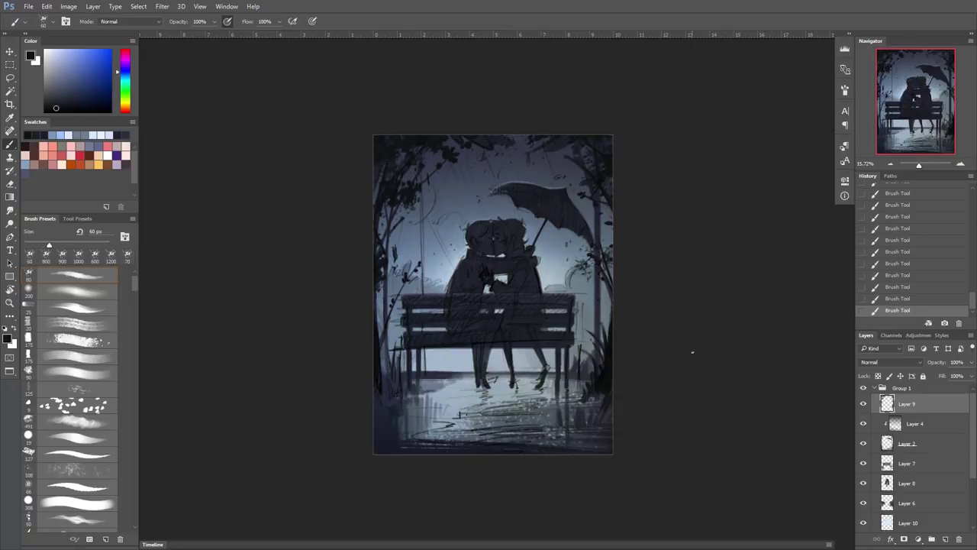
{"action": "mouse_move", "coordinate": [394, 337]}
{"action": "left_mouse_down"}
{"action": "mouse_move", "coordinate": [402, 364]}
{"action": "mouse_move", "coordinate": [379, 402]}
{"action": "left_mouse_up"}
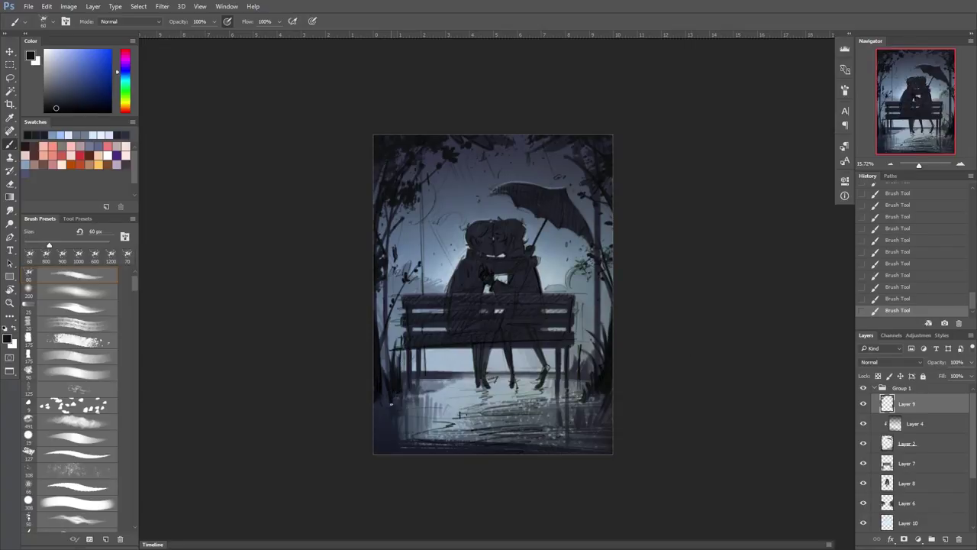
Add near-black vertical reeds around the water in the scene's bottom corners with a 45 to 70 px brush
{"action": "key", "text": "bracketright"}
{"action": "key", "text": "bracketright"}
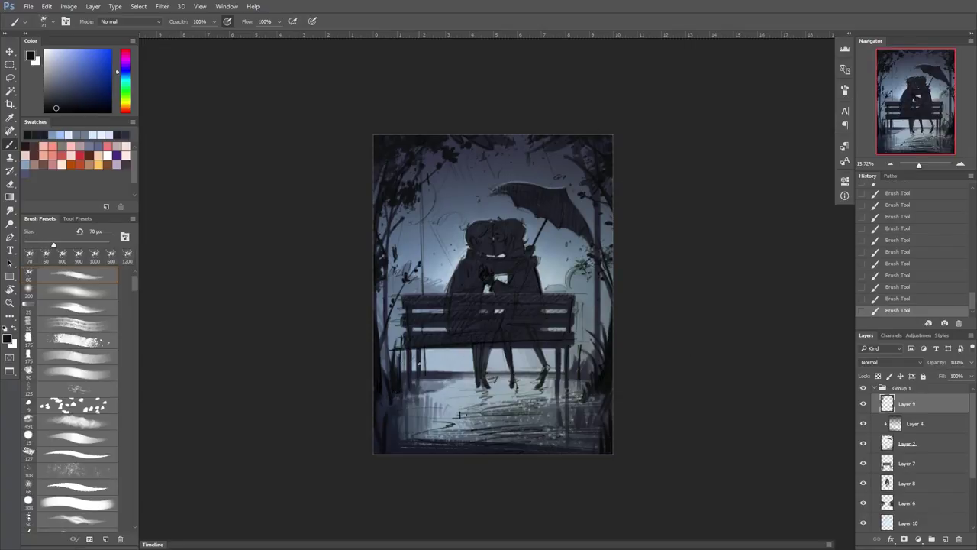
{"action": "key", "text": "ctrl+z"}
{"action": "key", "text": "bracketleft"}
{"action": "key", "text": "bracketleft"}
{"action": "key", "text": "bracketleft"}
{"action": "left_click_drag", "start_coordinate": [419, 419], "coordinate": [418, 451]}
{"action": "key", "text": "bracketleft"}
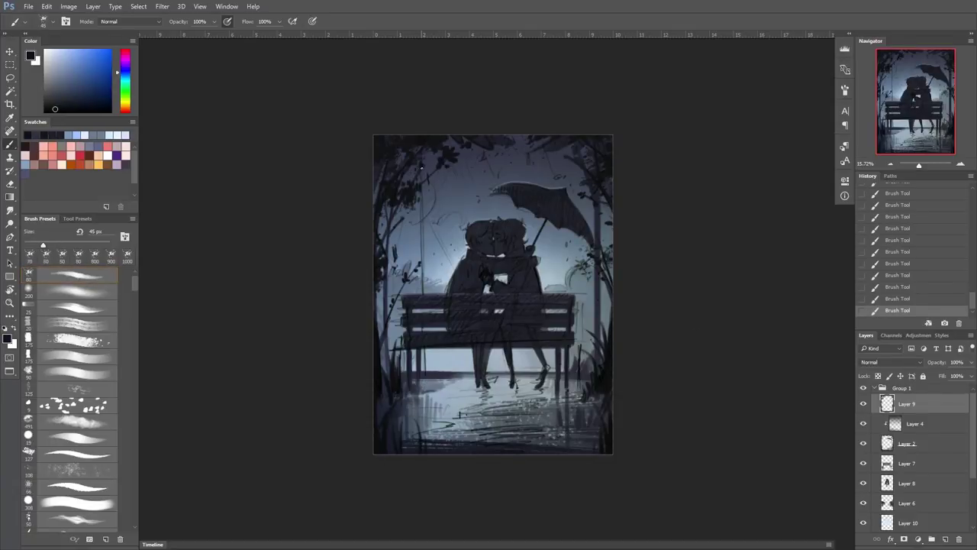
Add dark leaves to the upper right branches and the left bush with a 45 to 50 px brush, stepping back to compare
{"action": "left_click", "coordinate": [565, 159]}
{"action": "key", "text": "bracketright"}
{"action": "key", "text": "bracketleft"}
{"action": "left_click_drag", "start_coordinate": [400, 252], "coordinate": [391, 278]}
{"action": "key", "text": "bracketright"}
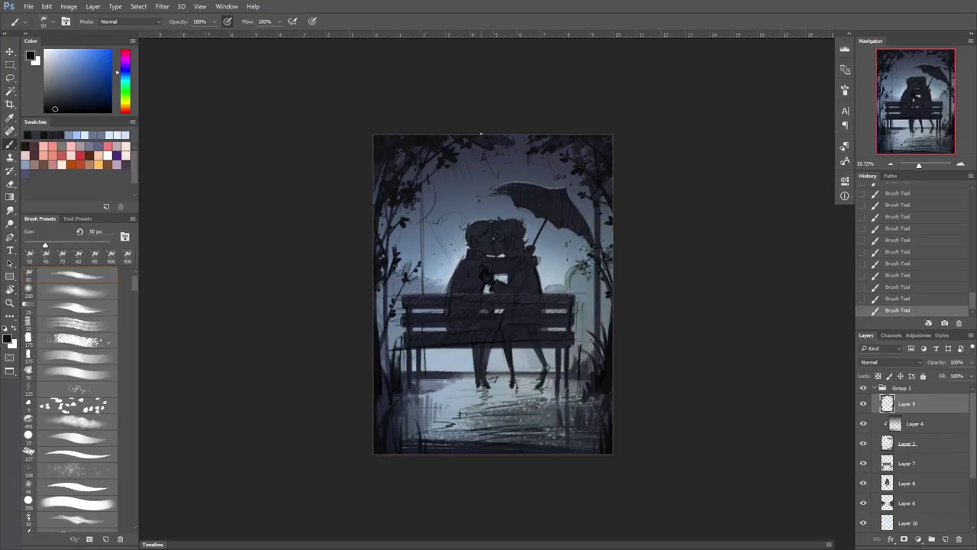
{"action": "key", "text": "ctrl+z"}
{"action": "key", "text": "ctrl+z"}
Darken the couple's hair and the area below their faces in near-black with the 40 px brush
{"action": "scroll", "coordinate": [469, 236], "scroll_direction": "up", "scroll_amount": 3}
{"action": "scroll", "coordinate": [466, 229], "scroll_direction": "down", "scroll_amount": 2}
{"action": "key", "text": "bracketleft"}
{"action": "key", "text": "bracketright"}
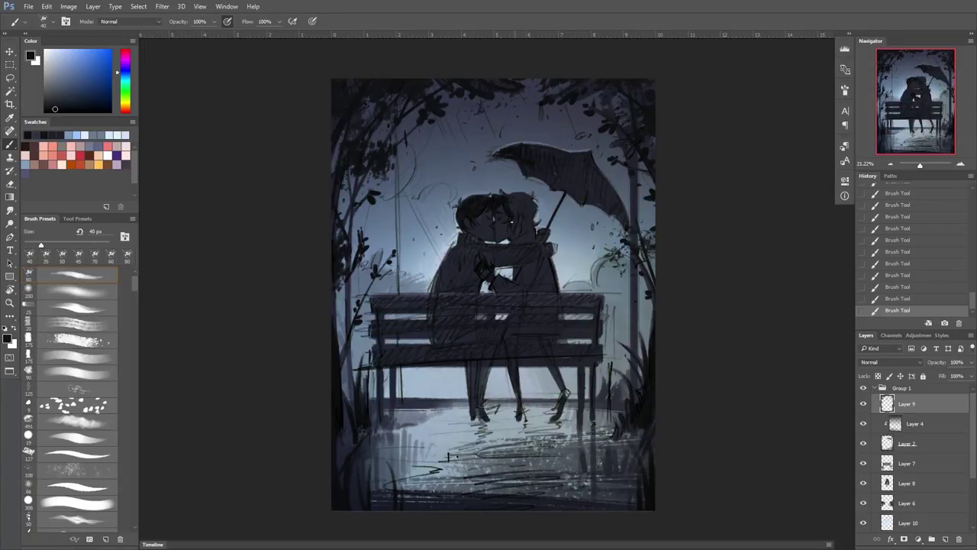
{"action": "key", "text": "bracketright"}
{"action": "key", "text": "bracketleft"}
{"action": "mouse_move", "coordinate": [510, 220]}
{"action": "left_mouse_down"}
{"action": "mouse_move", "coordinate": [525, 200]}
{"action": "mouse_move", "coordinate": [534, 223]}
{"action": "mouse_move", "coordinate": [487, 250]}
{"action": "left_mouse_up"}
{"action": "left_click_drag", "start_coordinate": [496, 252], "coordinate": [486, 261]}
Switch to the bench layer, lock its transparent pixels and paint the bench near-black with an enlarged brush
{"action": "left_click_drag", "start_coordinate": [920, 165], "coordinate": [918, 164]}
{"action": "key", "text": "bracketright"}
{"action": "key", "text": "bracketright"}
{"action": "key", "text": "bracketright"}
{"action": "key", "text": "bracketright"}
{"action": "key", "text": "bracketright"}
{"action": "key", "text": "bracketright"}
{"action": "key", "text": "bracketright"}
{"action": "key", "text": "bracketright"}
{"action": "key", "text": "bracketright"}
{"action": "key", "text": "bracketright"}
{"action": "key", "text": "bracketright"}
{"action": "key", "text": "bracketright"}
{"action": "key", "text": "alt+bracketleft"}
{"action": "key", "text": "alt+bracketleft"}
{"action": "key", "text": "alt+bracketleft"}
{"action": "key", "text": "slash"}
{"action": "mouse_move", "coordinate": [420, 294]}
{"action": "left_mouse_down"}
{"action": "mouse_move", "coordinate": [428, 339]}
{"action": "mouse_move", "coordinate": [561, 301]}
{"action": "mouse_move", "coordinate": [471, 324]}
{"action": "left_mouse_up"}
Darken the left figure's coat and embracing arm on Layer 9, reducing the brush and undoing the last stroke
{"action": "left_click_drag", "start_coordinate": [456, 282], "coordinate": [461, 292]}
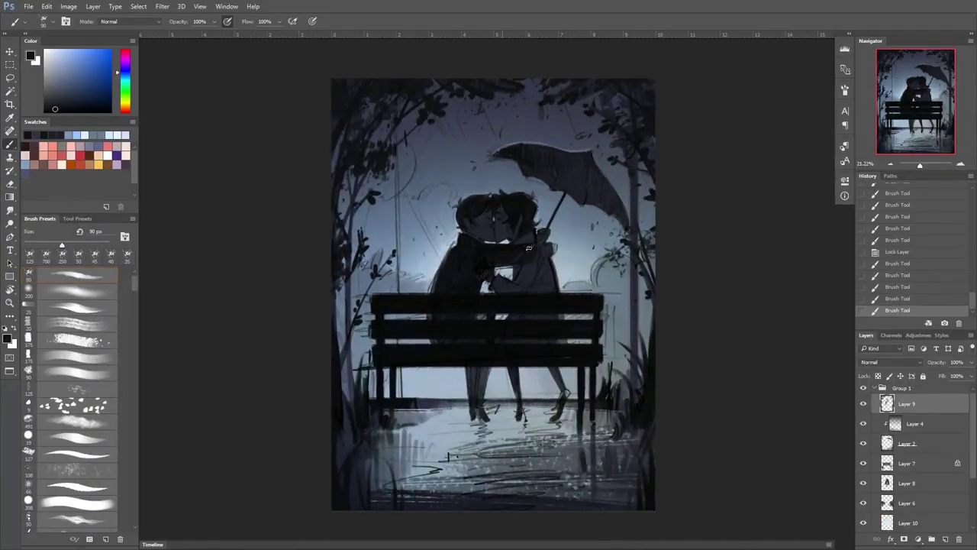
{"action": "key", "text": "bracketleft"}
{"action": "key", "text": "bracketleft"}
{"action": "mouse_move", "coordinate": [496, 291]}
{"action": "left_mouse_down"}
{"action": "mouse_move", "coordinate": [549, 285]}
{"action": "mouse_move", "coordinate": [539, 243]}
{"action": "left_mouse_up"}
{"action": "key", "text": "bracketleft"}
{"action": "key", "text": "ctrl+z"}
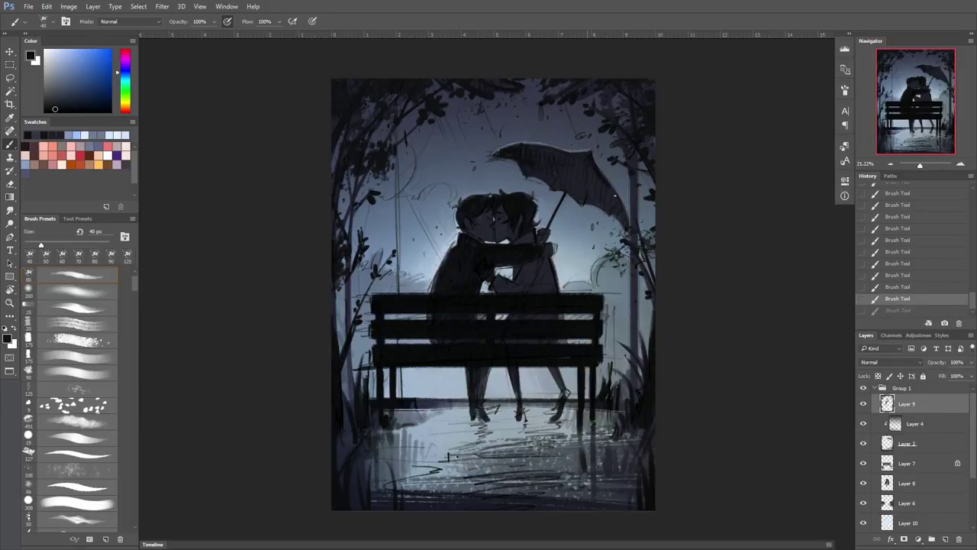
Shade the umbrella's panels near-black with the 40 px brush and delete the layer above Group 1
{"action": "left_click_drag", "start_coordinate": [615, 203], "coordinate": [601, 178]}
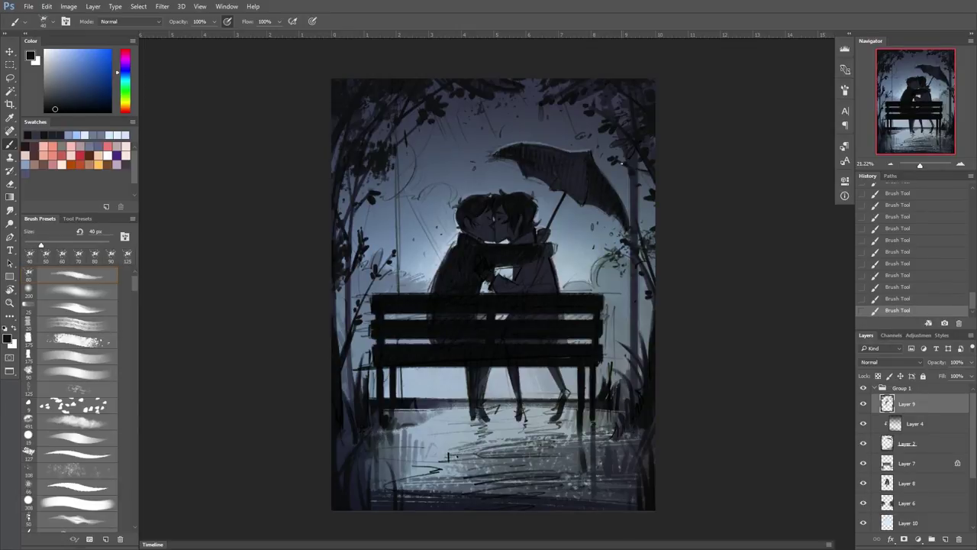
{"action": "left_click_drag", "start_coordinate": [589, 189], "coordinate": [578, 161]}
{"action": "left_click_drag", "start_coordinate": [565, 157], "coordinate": [589, 152]}
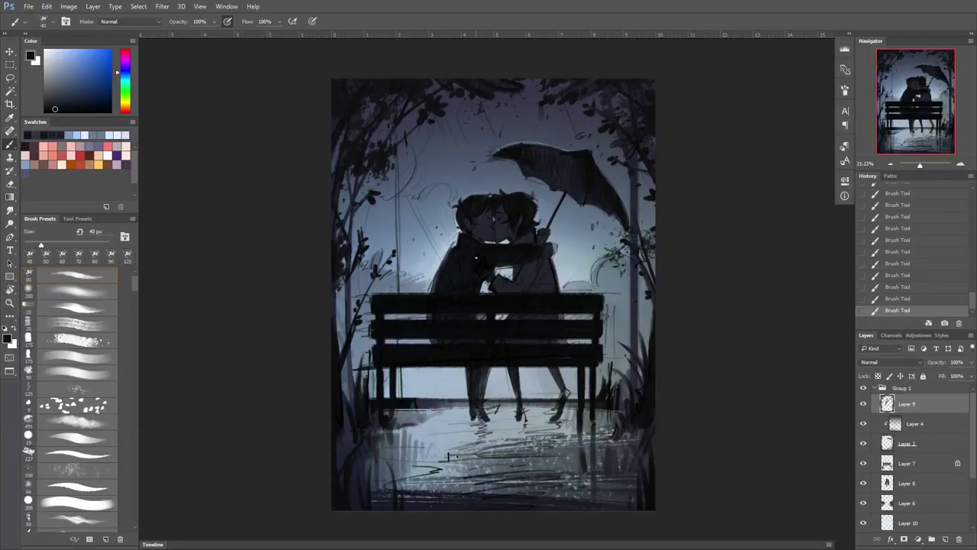
{"action": "left_click_drag", "start_coordinate": [536, 150], "coordinate": [550, 165]}
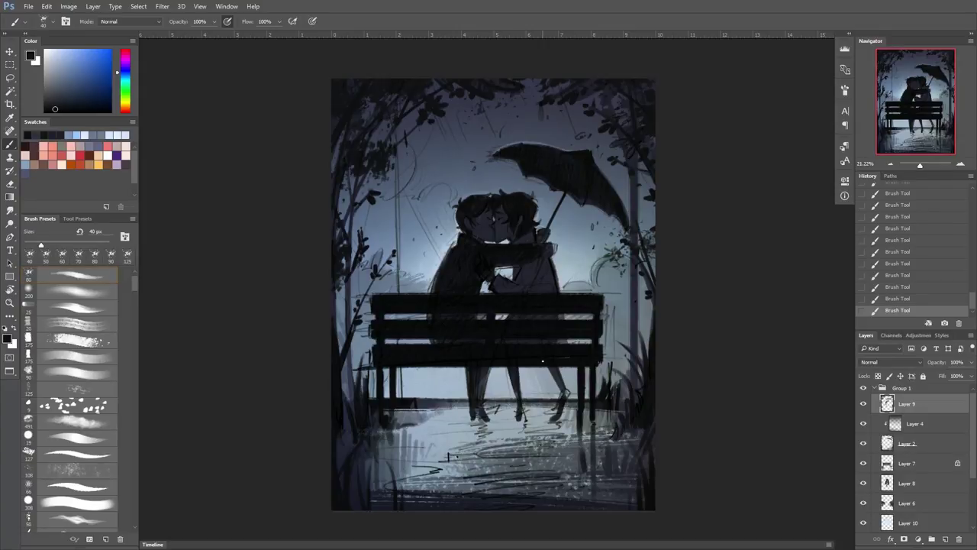
{"action": "key", "text": "Delete"}
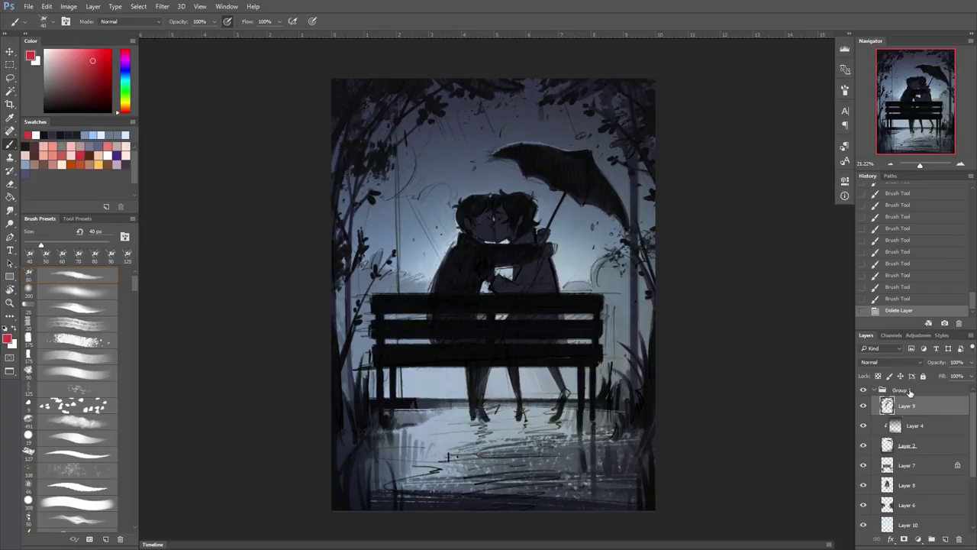
Darken the couple's faces, arms and the right figure's torso in near-black with a 50 to 60 px brush
{"action": "mouse_move", "coordinate": [462, 229]}
{"action": "left_mouse_down"}
{"action": "mouse_move", "coordinate": [477, 200]}
{"action": "mouse_move", "coordinate": [494, 229]}
{"action": "left_mouse_up"}
{"action": "key", "text": "bracketright"}
{"action": "key", "text": "bracketright"}
{"action": "left_click_drag", "start_coordinate": [495, 273], "coordinate": [512, 292]}
{"action": "left_click_drag", "start_coordinate": [517, 235], "coordinate": [537, 244]}
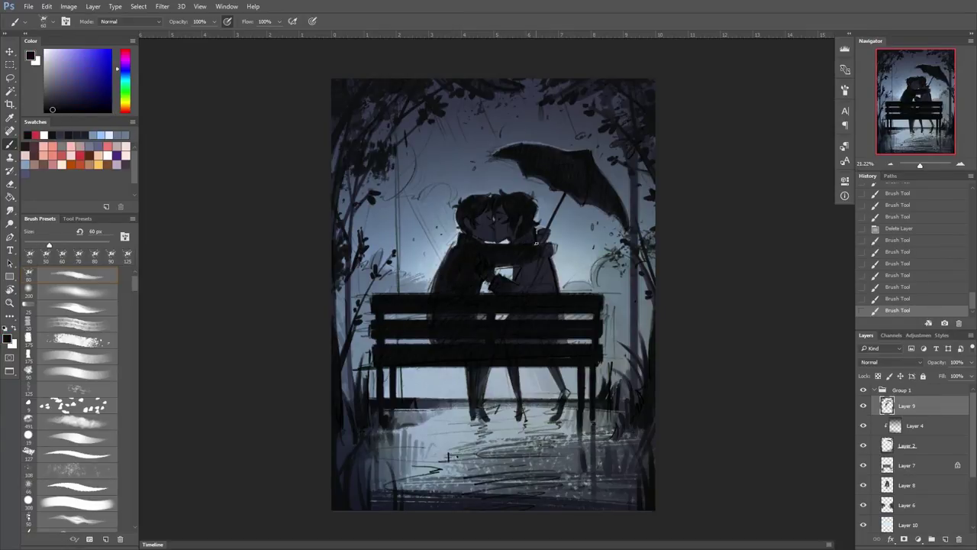
{"action": "left_click_drag", "start_coordinate": [487, 220], "coordinate": [493, 229]}
{"action": "left_click_drag", "start_coordinate": [532, 260], "coordinate": [551, 284]}
{"action": "key", "text": "bracketright"}
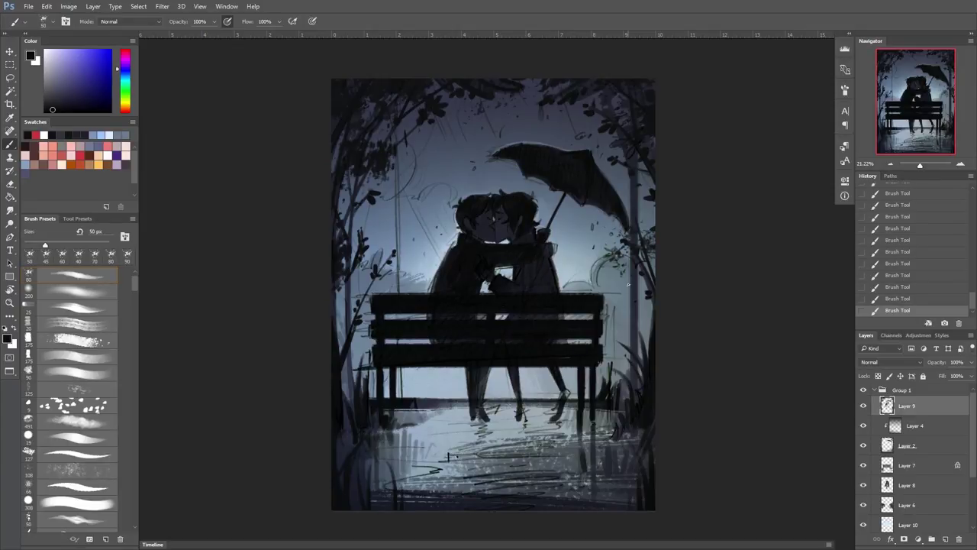
{"action": "key", "text": "ctrl+z"}
{"action": "key", "text": "bracketright"}
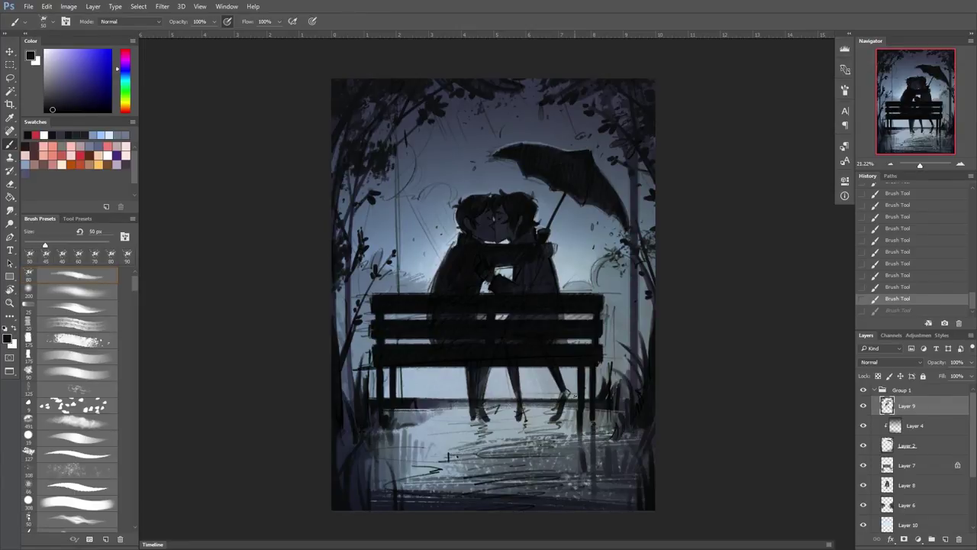
{"action": "key", "text": "ctrl+shift+z"}
Paint near-black leaves and grass along the scene's right edge with a 40 px brush, toggling the last stroke to compare
{"action": "key", "text": "bracketright"}
{"action": "key", "text": "bracketright"}
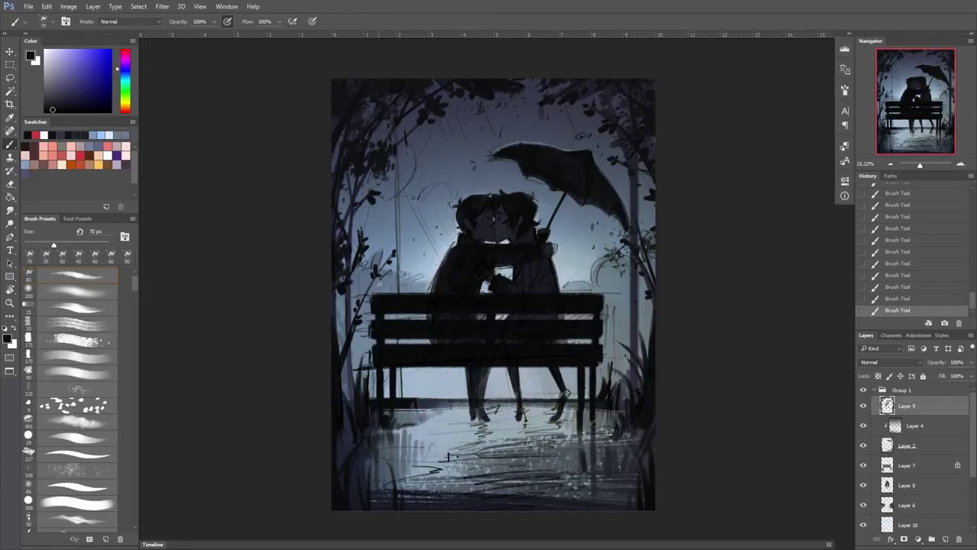
{"action": "key", "text": "bracketleft"}
{"action": "key", "text": "bracketleft"}
{"action": "key", "text": "bracketleft"}
{"action": "left_click_drag", "start_coordinate": [646, 346], "coordinate": [653, 379]}
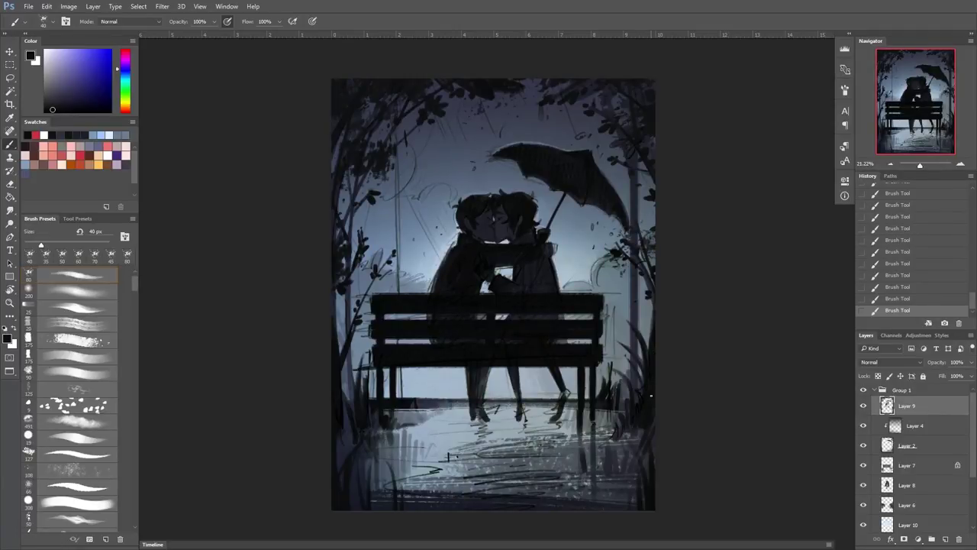
{"action": "key", "text": "bracketright"}
{"action": "key", "text": "ctrl+z"}
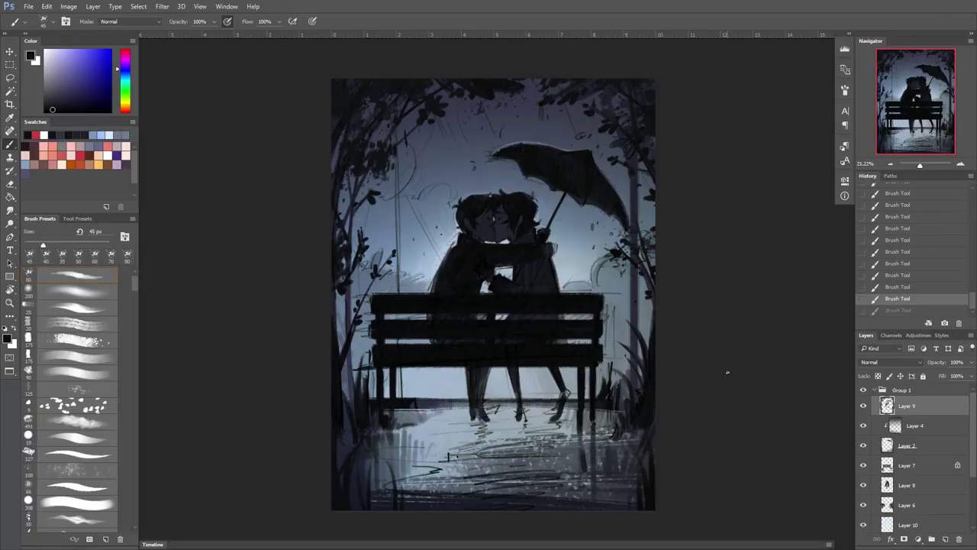
{"action": "key", "text": "ctrl+z"}
Create a new layer directly above Layer 6, behind the couple and bench
{"action": "scroll", "coordinate": [726, 373], "scroll_direction": "down", "scroll_amount": 1}
{"action": "scroll", "coordinate": [900, 435], "scroll_direction": "down", "scroll_amount": 3}
{"action": "left_click", "coordinate": [899, 425]}
{"action": "left_click", "coordinate": [945, 539]}
Try a red glow behind the couple with a 1300 px soft brush and Overlay blending
{"action": "left_click", "coordinate": [76, 291]}
{"action": "left_click", "coordinate": [81, 156]}
{"action": "left_click", "coordinate": [576, 246]}
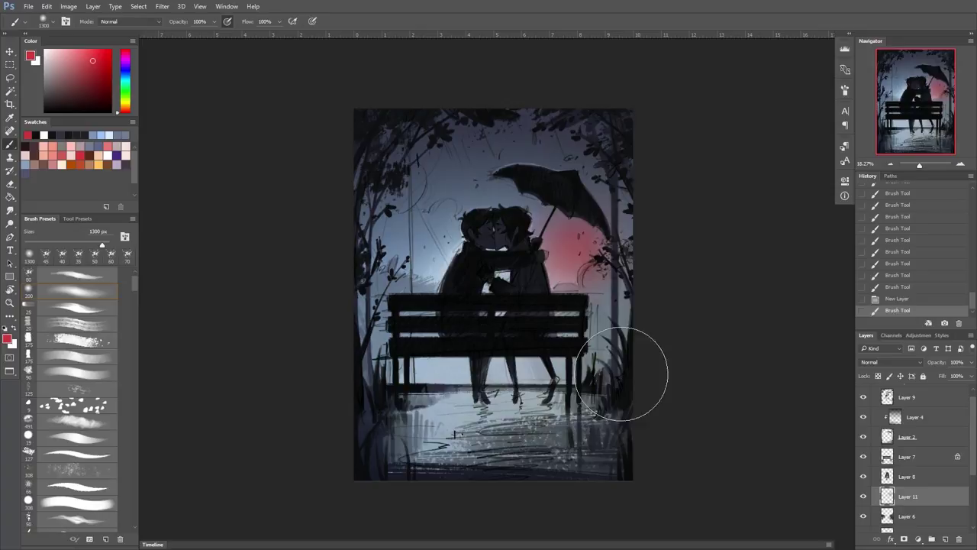
{"action": "left_click", "coordinate": [890, 362]}
{"action": "left_click", "coordinate": [890, 284]}
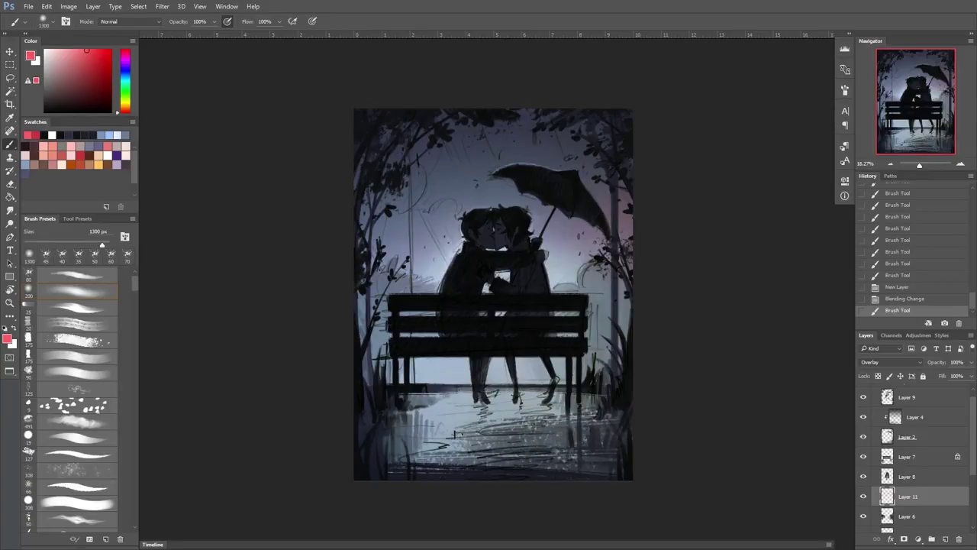
Try an orange Overlay glow on both sides of the couple with a smaller soft brush, and step back through it
{"action": "key", "text": "ctrl+z"}
{"action": "left_click_drag", "start_coordinate": [610, 244], "coordinate": [597, 273]}
{"action": "key", "text": "ctrl+z"}
{"action": "key", "text": "bracketleft"}
{"action": "key", "text": "bracketleft"}
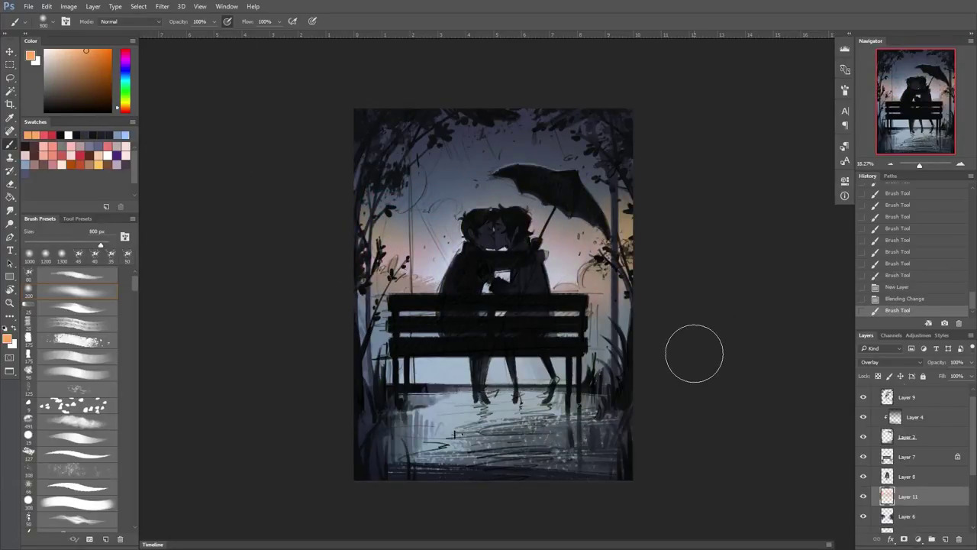
{"action": "key", "text": "ctrl+alt+z"}
{"action": "key", "text": "ctrl+alt+z"}
Move Layer 11 above Group 1 and set its blend mode to Linear Dodge (Add)
{"action": "key", "text": "ctrl+shift+bracketright"}
{"action": "key", "text": "ctrl+shift+bracketright"}
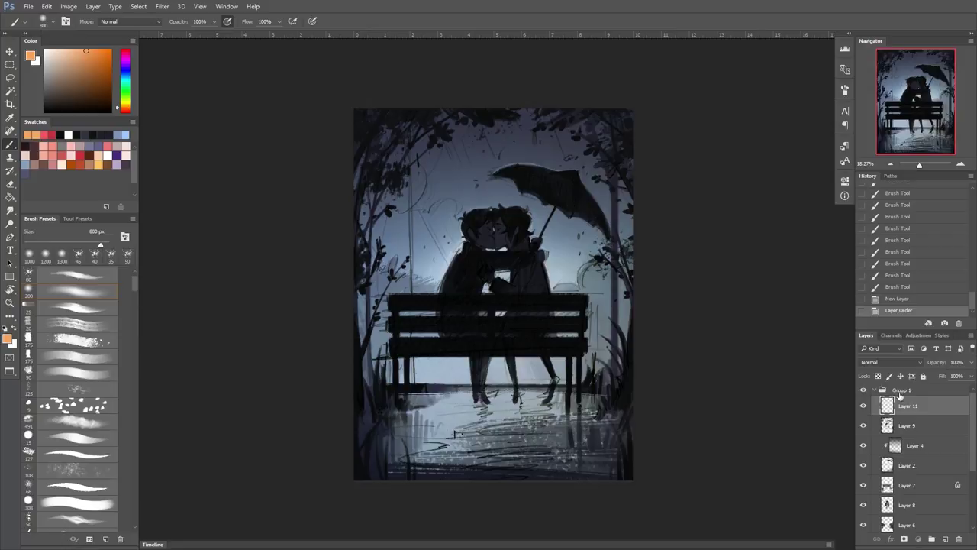
{"action": "left_click", "coordinate": [892, 362]}
{"action": "left_click", "coordinate": [886, 246]}
Try orange light at the scene's right and left edges with a 1400 px soft brush, and step back through the strokes
{"action": "key", "text": "bracketright"}
{"action": "key", "text": "bracketright"}
{"action": "key", "text": "bracketright"}
{"action": "key", "text": "bracketright"}
{"action": "key", "text": "bracketright"}
{"action": "key", "text": "bracketright"}
{"action": "mouse_move", "coordinate": [550, 259]}
{"action": "left_mouse_down"}
{"action": "mouse_move", "coordinate": [603, 222]}
{"action": "mouse_move", "coordinate": [596, 275]}
{"action": "left_mouse_up"}
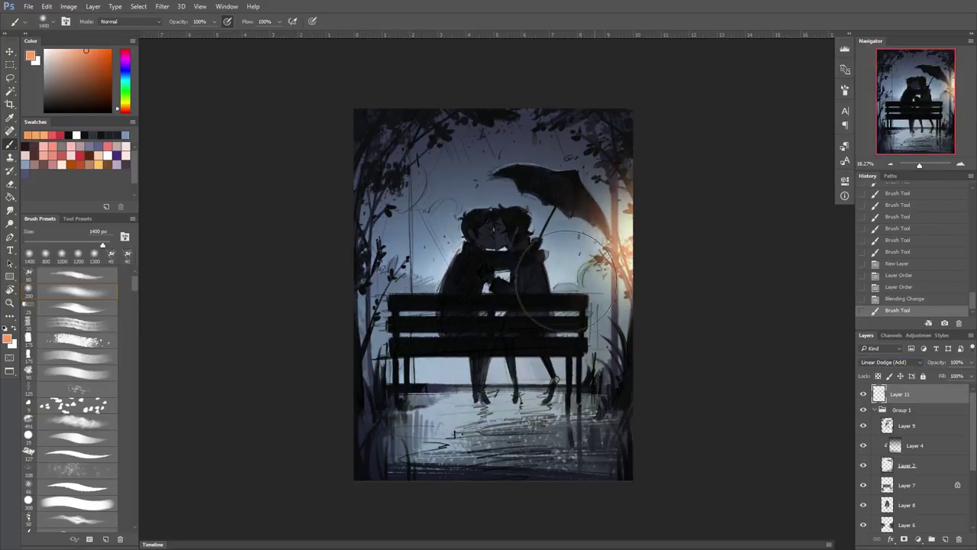
{"action": "left_click_drag", "start_coordinate": [378, 279], "coordinate": [382, 210]}
{"action": "key", "text": "ctrl+alt+z"}
{"action": "key", "text": "ctrl+alt+z"}
{"action": "key", "text": "ctrl+alt+z"}
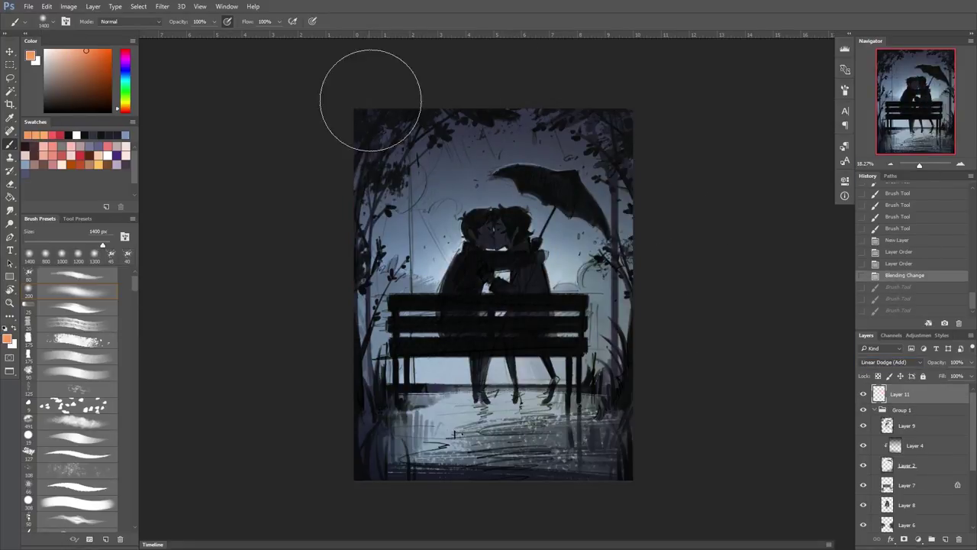
Try soft orange light over the upper-left foliage and beside the couple, and step back through the strokes
{"action": "left_click_drag", "start_coordinate": [371, 72], "coordinate": [427, 153]}
{"action": "key", "text": "bracketleft"}
{"action": "key", "text": "bracketleft"}
{"action": "key", "text": "bracketleft"}
{"action": "mouse_move", "coordinate": [374, 408]}
{"action": "left_mouse_down"}
{"action": "mouse_move", "coordinate": [534, 252]}
{"action": "mouse_move", "coordinate": [559, 273]}
{"action": "left_mouse_up"}
{"action": "key", "text": "ctrl+alt+z"}
{"action": "key", "text": "ctrl+alt+z"}
{"action": "key", "text": "ctrl+alt+z"}
{"action": "key", "text": "ctrl+alt+z"}
{"action": "key", "text": "ctrl+alt+z"}
{"action": "key", "text": "bracketright"}
{"action": "key", "text": "bracketright"}
{"action": "key", "text": "bracketright"}
{"action": "key", "text": "ctrl+shift+z"}
{"action": "key", "text": "ctrl+alt+z"}
Move Layer 11 below Layer 8 and paint a soft orange glow in the upper-left sky with a 2000 px brush
{"action": "left_click_drag", "start_coordinate": [900, 394], "coordinate": [907, 513]}
{"action": "key", "text": "bracketright"}
{"action": "key", "text": "bracketright"}
{"action": "key", "text": "bracketright"}
{"action": "key", "text": "bracketright"}
{"action": "key", "text": "bracketright"}
{"action": "key", "text": "bracketright"}
{"action": "left_click_drag", "start_coordinate": [397, 153], "coordinate": [526, 214]}
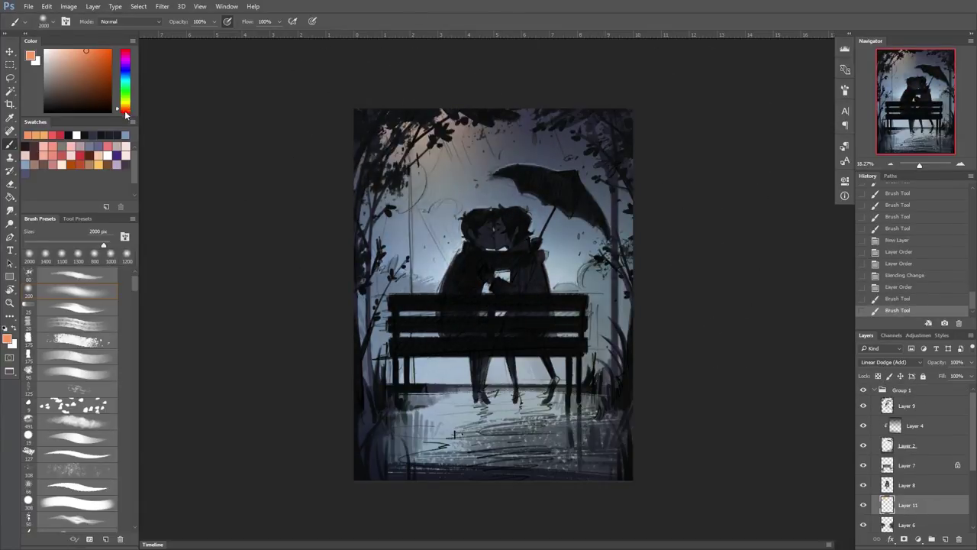
Strengthen the upper-left sky glow with a slightly redder orange, and step back through the surplus strokes
{"action": "left_click_drag", "start_coordinate": [382, 115], "coordinate": [474, 198]}
{"action": "mouse_move", "coordinate": [374, 468]}
{"action": "left_mouse_down"}
{"action": "mouse_move", "coordinate": [425, 447]}
{"action": "mouse_move", "coordinate": [502, 207]}
{"action": "left_mouse_up"}
{"action": "key", "text": "ctrl+alt+z"}
{"action": "key", "text": "ctrl+alt+z"}
{"action": "key", "text": "ctrl+alt+z"}
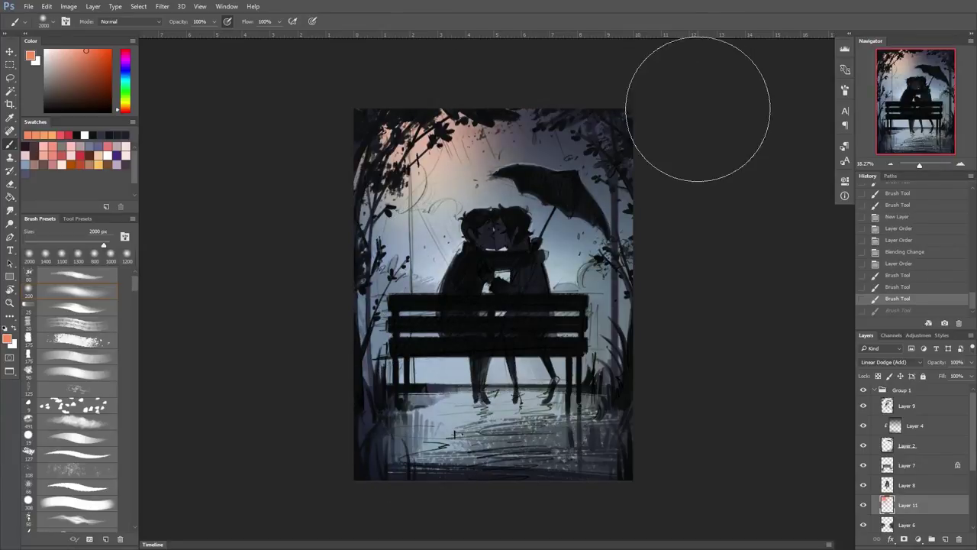
{"action": "key", "text": "ctrl+shift+z"}
Try Overlay and other blend modes on Layer 11's glow, and return it to Linear Dodge (Add)
{"action": "left_click", "coordinate": [890, 362]}
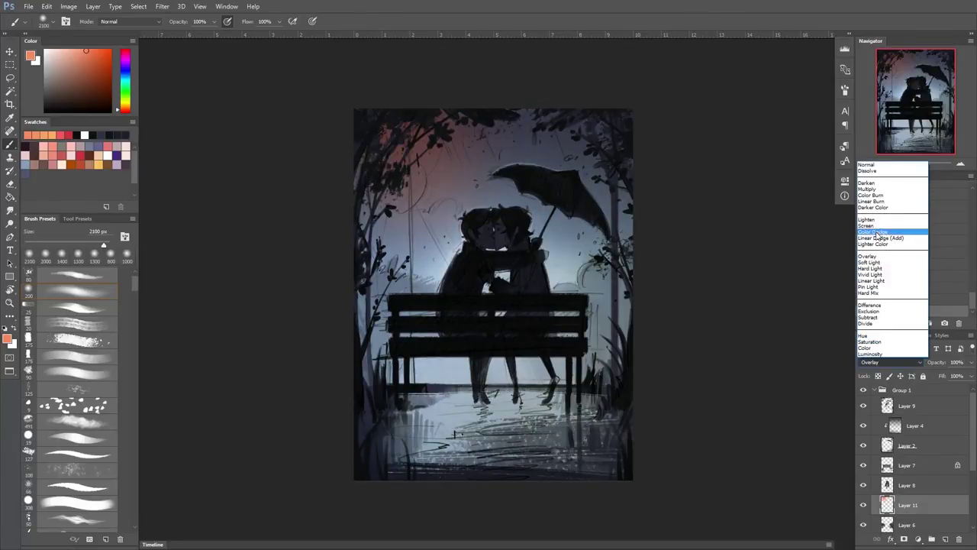
{"action": "left_click", "coordinate": [877, 258]}
{"action": "left_click", "coordinate": [878, 252]}
{"action": "left_click", "coordinate": [897, 298]}
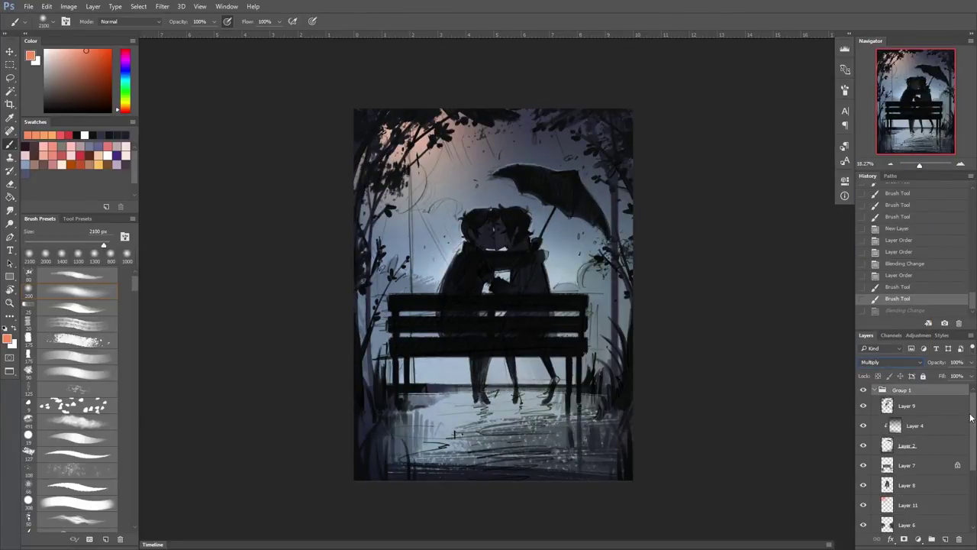
Add a layer above Group 1 in Linear Dodge (Add), and try a 2200 px red-orange glow over the upper-left foliage
{"action": "left_click", "coordinate": [932, 539]}
{"action": "left_click", "coordinate": [890, 362]}
{"action": "left_click", "coordinate": [881, 238]}
{"action": "left_click", "coordinate": [421, 120]}
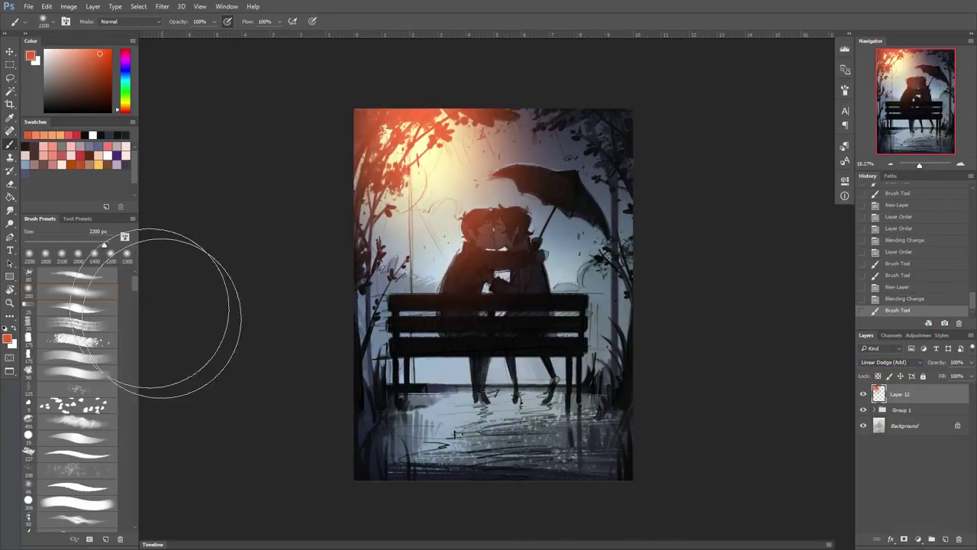
{"action": "key", "text": "ctrl+z"}
Try a radial red-orange gradient from beyond the upper-left corner with the layer at 34% opacity, and undo it
{"action": "key", "text": "g"}
{"action": "left_click_drag", "start_coordinate": [233, 39], "coordinate": [488, 290]}
{"action": "left_click", "coordinate": [970, 362]}
{"action": "left_click_drag", "start_coordinate": [963, 378], "coordinate": [945, 378]}
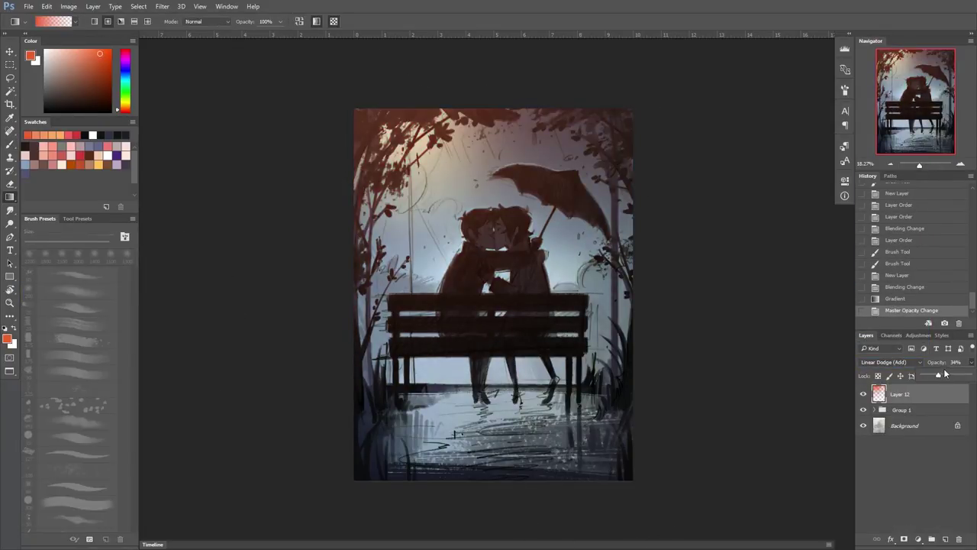
{"action": "key", "text": "ctrl+z"}
{"action": "key", "text": "ctrl+alt+z"}
Try a smaller red-orange glow over the upper-left foliage with a 1400 px soft brush
{"action": "key", "text": "b"}
{"action": "left_click", "coordinate": [458, 42]}
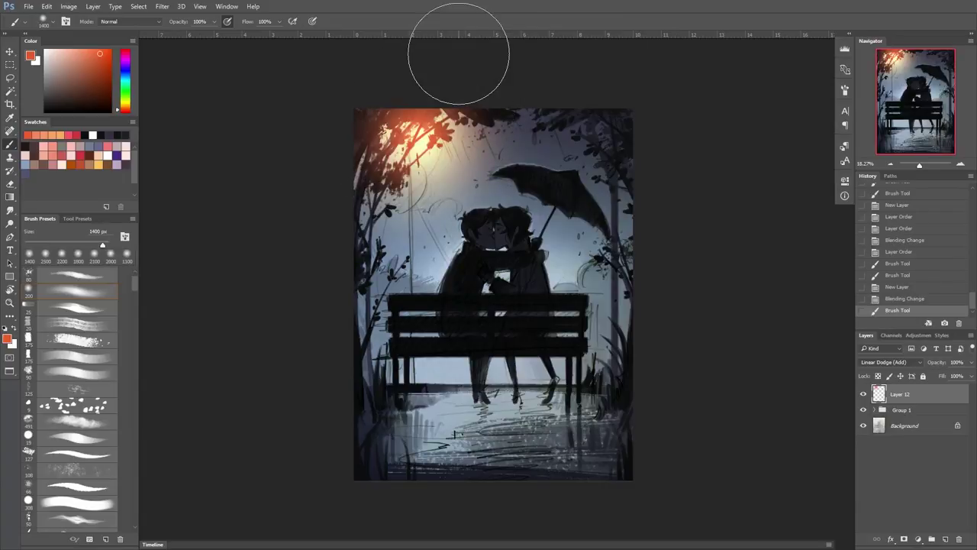
{"action": "key", "text": "ctrl+z"}
{"action": "left_click", "coordinate": [397, 152]}
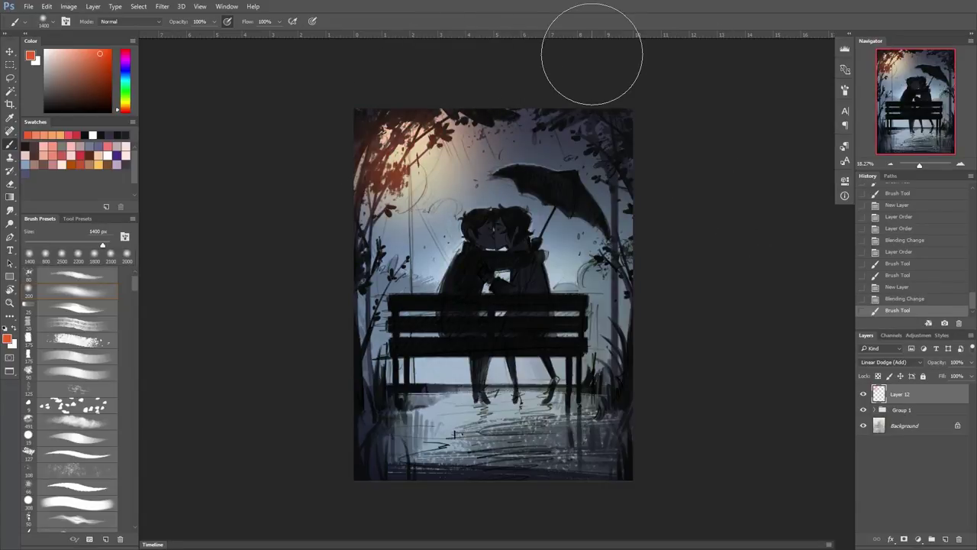
Try red light at the scene's left and right edges with the 1400 px soft brush, and undo it
{"action": "left_click", "coordinate": [92, 52]}
{"action": "left_click", "coordinate": [298, 229]}
{"action": "left_click", "coordinate": [697, 171]}
{"action": "key", "text": "ctrl+z"}
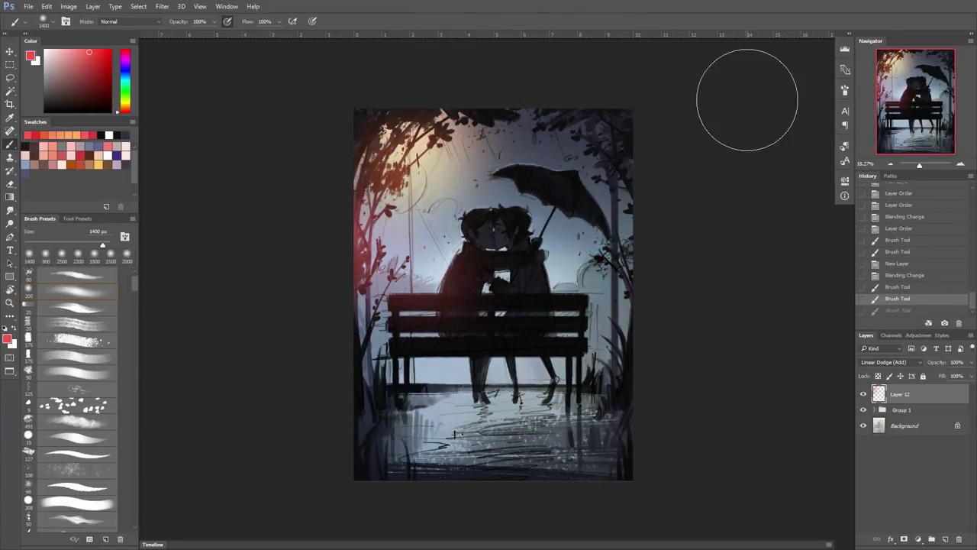
{"action": "key", "text": "ctrl+z"}
Try a brighter red-orange glow in the upper-left sky with soft brushes up to 2000 px, and step back through the strokes
{"action": "scroll", "coordinate": [494, 294], "scroll_direction": "down", "scroll_amount": 3}
{"action": "scroll", "coordinate": [493, 294], "scroll_direction": "up", "scroll_amount": 2}
{"action": "key", "text": "bracketright"}
{"action": "left_click", "coordinate": [427, 179]}
{"action": "left_click", "coordinate": [469, 244]}
{"action": "key", "text": "ctrl+z"}
{"action": "key", "text": "bracketright"}
{"action": "key", "text": "bracketright"}
{"action": "key", "text": "bracketright"}
{"action": "key", "text": "bracketright"}
{"action": "key", "text": "bracketright"}
{"action": "left_click", "coordinate": [426, 210]}
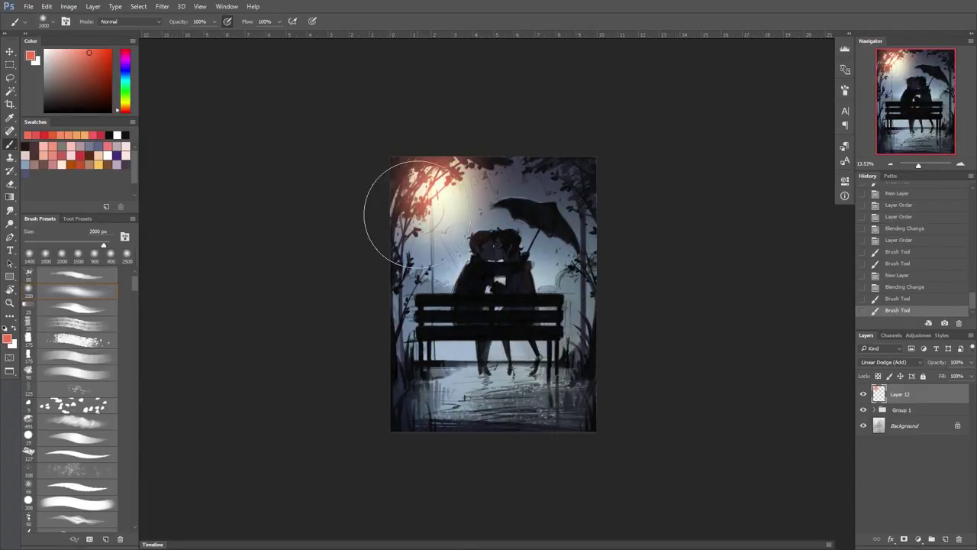
{"action": "left_click", "coordinate": [527, 183]}
{"action": "key", "text": "ctrl+alt+z"}
{"action": "key", "text": "ctrl+alt+z"}
Add a new layer directly below Layer 8 inside Group 1 and paint a soft red-orange glow in the upper sky
{"action": "left_click", "coordinate": [874, 409]}
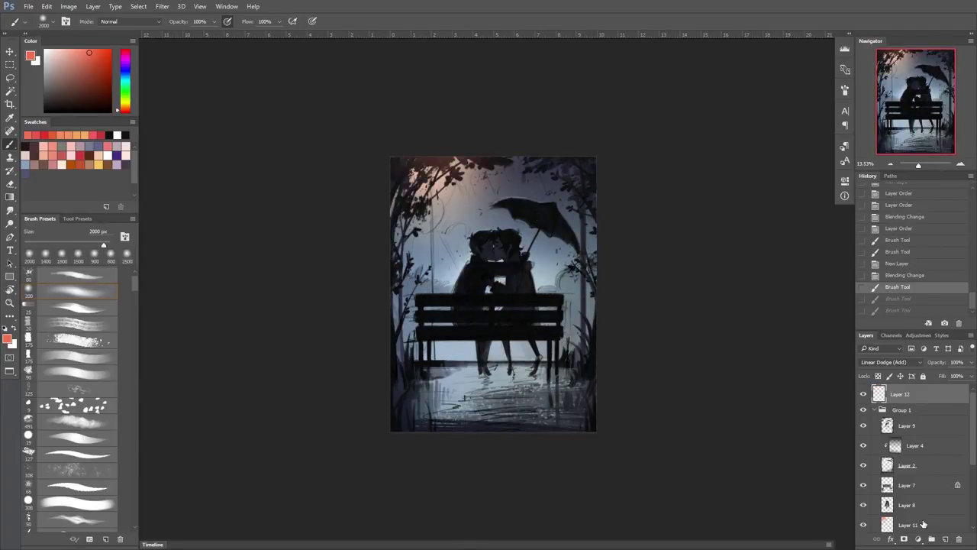
{"action": "left_click", "coordinate": [945, 539]}
{"action": "key", "text": "bracketleft"}
{"action": "key", "text": "bracketleft"}
{"action": "key", "text": "bracketleft"}
{"action": "key", "text": "bracketleft"}
{"action": "key", "text": "bracketleft"}
{"action": "key", "text": "bracketleft"}
{"action": "key", "text": "bracketleft"}
{"action": "left_click", "coordinate": [491, 201]}
{"action": "key", "text": "ctrl+z"}
{"action": "key", "text": "bracketright"}
{"action": "key", "text": "bracketright"}
{"action": "key", "text": "bracketright"}
{"action": "key", "text": "bracketright"}
{"action": "left_click", "coordinate": [475, 133]}
Spread a pinker soft glow across the sky and toward the lower-left and right edges with a brush of about 2100 px
{"action": "left_click", "coordinate": [82, 52]}
{"action": "key", "text": "bracketright"}
{"action": "key", "text": "bracketright"}
{"action": "key", "text": "bracketright"}
{"action": "key", "text": "bracketright"}
{"action": "key", "text": "bracketright"}
{"action": "key", "text": "bracketright"}
{"action": "left_click", "coordinate": [512, 190]}
{"action": "key", "text": "bracketleft"}
{"action": "key", "text": "bracketleft"}
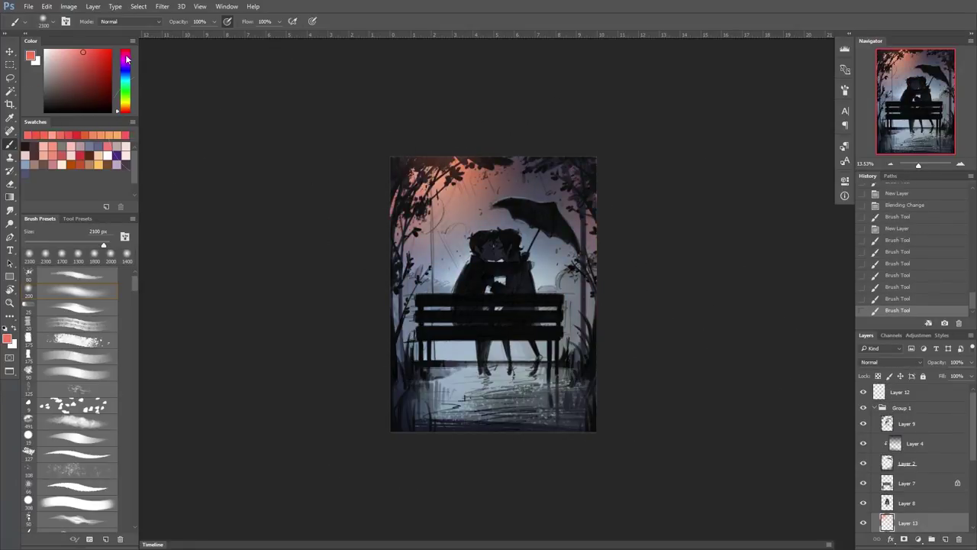
{"action": "left_click", "coordinate": [371, 407]}
{"action": "left_click", "coordinate": [644, 327]}
Add a Linear Dodge (Add) layer at the top of Group 1 and start orange light strokes on it with a textured brush
{"action": "left_click", "coordinate": [126, 111]}
{"action": "key", "text": "bracketleft"}
{"action": "key", "text": "bracketleft"}
{"action": "key", "text": "bracketleft"}
{"action": "key", "text": "bracketleft"}
{"action": "key", "text": "bracketleft"}
{"action": "key", "text": "bracketleft"}
{"action": "key", "text": "bracketleft"}
{"action": "key", "text": "bracketleft"}
{"action": "key", "text": "bracketleft"}
{"action": "key", "text": "bracketleft"}
{"action": "key", "text": "bracketleft"}
{"action": "key", "text": "bracketleft"}
{"action": "key", "text": "bracketleft"}
{"action": "key", "text": "bracketleft"}
{"action": "key", "text": "bracketleft"}
{"action": "key", "text": "bracketleft"}
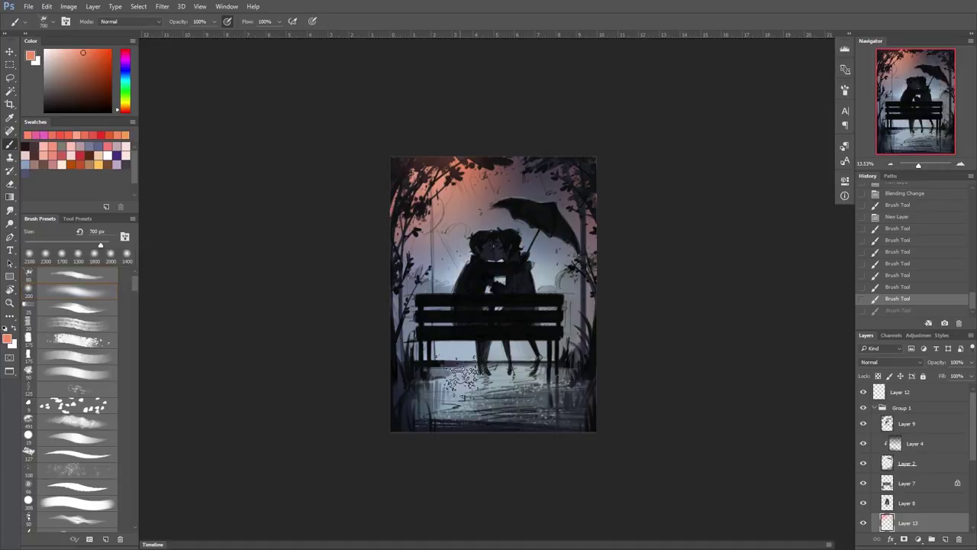
{"action": "key", "text": "ctrl+shift+alt+n"}
{"action": "key", "text": "shift+alt+a"}
{"action": "left_click", "coordinate": [446, 238]}
{"action": "key", "text": "ctrl+shift+bracketright"}
Paint orange light streaks down from the bench's underside across the water between the legs
{"action": "key", "text": "bracketright"}
{"action": "key", "text": "bracketright"}
{"action": "left_click", "coordinate": [447, 336]}
{"action": "left_click", "coordinate": [456, 496], "text": "shift"}
{"action": "key", "text": "bracketleft"}
{"action": "key", "text": "bracketleft"}
{"action": "key", "text": "bracketleft"}
{"action": "left_click_drag", "start_coordinate": [500, 344], "coordinate": [519, 383]}
Add narrower vertical light streaks on the water by the right bench legs with the textured brush reduced from 175 to 90 px
{"action": "key", "text": "bracketleft"}
{"action": "key", "text": "bracketleft"}
{"action": "key", "text": "bracketleft"}
{"action": "key", "text": "bracketleft"}
{"action": "key", "text": "bracketleft"}
{"action": "key", "text": "bracketleft"}
{"action": "key", "text": "bracketleft"}
{"action": "key", "text": "bracketleft"}
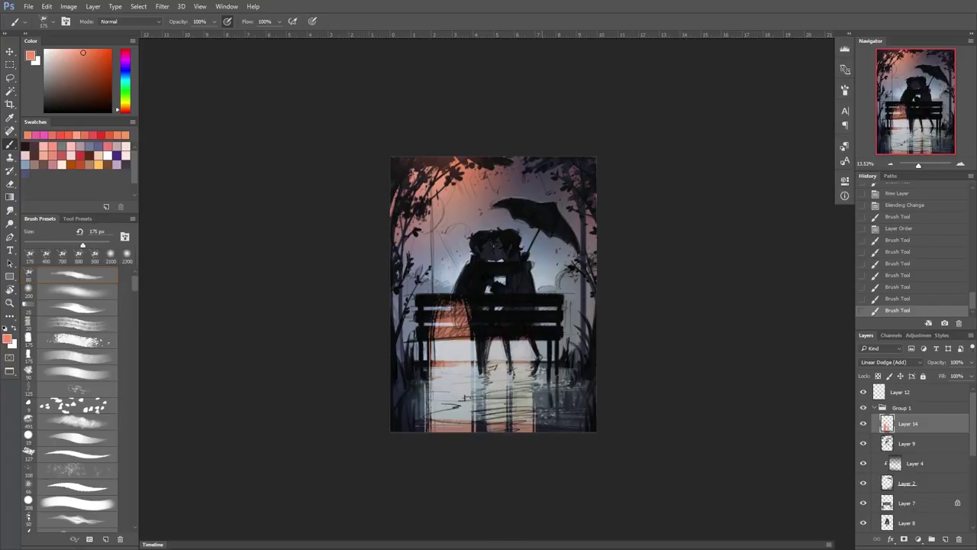
{"action": "left_click_drag", "start_coordinate": [544, 339], "coordinate": [545, 393]}
{"action": "left_click_drag", "start_coordinate": [539, 390], "coordinate": [547, 450]}
{"action": "left_click_drag", "start_coordinate": [551, 344], "coordinate": [552, 434]}
{"action": "key", "text": "ctrl+z"}
{"action": "key", "text": "ctrl+z"}
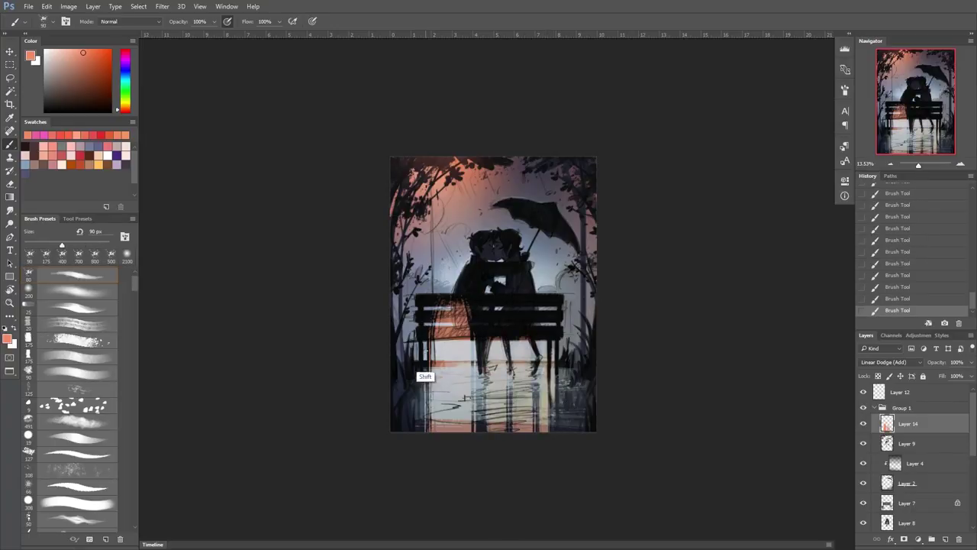
Erase the orange strokes spilling over the left part of the bench seat and backrest
{"action": "key", "text": "e"}
{"action": "mouse_move", "coordinate": [429, 334]}
{"action": "left_mouse_down"}
{"action": "mouse_move", "coordinate": [499, 326]}
{"action": "mouse_move", "coordinate": [520, 337]}
{"action": "mouse_move", "coordinate": [424, 315]}
{"action": "mouse_move", "coordinate": [461, 320]}
{"action": "left_mouse_up"}
{"action": "mouse_move", "coordinate": [433, 313]}
{"action": "left_mouse_down"}
{"action": "mouse_move", "coordinate": [468, 315]}
{"action": "mouse_move", "coordinate": [458, 292]}
{"action": "left_mouse_up"}
Try light strokes behind the left figure's back and on the umbrella with an 80 px brush, and step back through them
{"action": "key", "text": "b"}
{"action": "left_click_drag", "start_coordinate": [468, 254], "coordinate": [455, 273]}
{"action": "left_click_drag", "start_coordinate": [448, 259], "coordinate": [443, 288]}
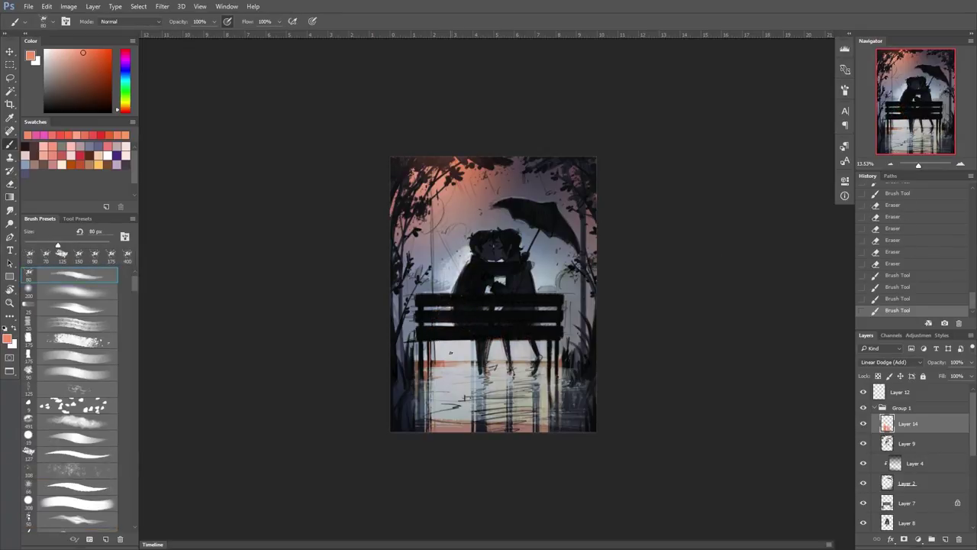
{"action": "key", "text": "ctrl+alt+z"}
{"action": "left_click", "coordinate": [530, 212]}
{"action": "key", "text": "ctrl+z"}
Add a Linear Dodge (Add) layer and brush orange glow over the bench's left and right ends with the large textured brush
{"action": "key", "text": "ctrl+shift+alt+n"}
{"action": "key", "text": "shift+alt+w"}
{"action": "left_click", "coordinate": [496, 210]}
{"action": "key", "text": "ctrl+z"}
{"action": "key", "text": "bracketleft"}
{"action": "key", "text": "bracketleft"}
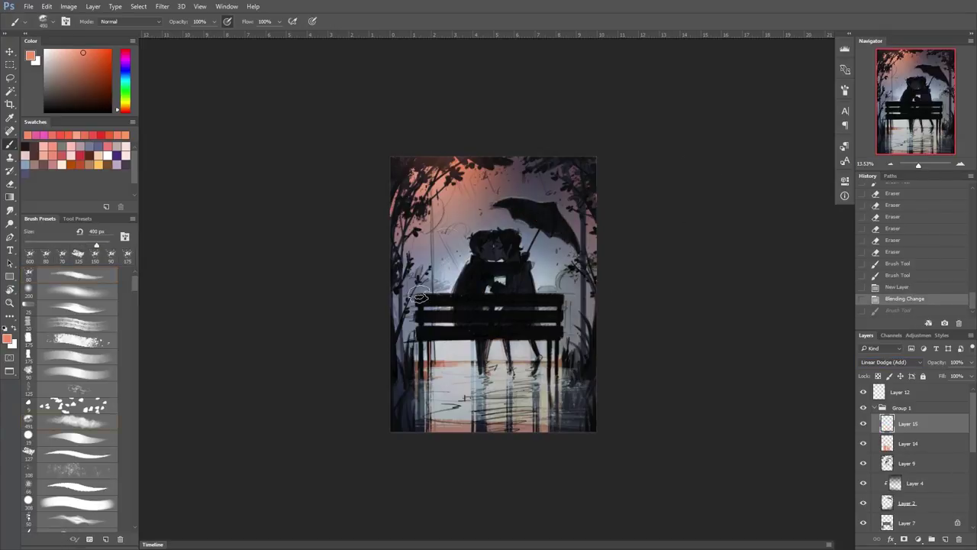
{"action": "left_click_drag", "start_coordinate": [427, 281], "coordinate": [458, 300]}
{"action": "left_click_drag", "start_coordinate": [432, 259], "coordinate": [451, 321]}
{"action": "left_click_drag", "start_coordinate": [549, 267], "coordinate": [611, 313]}
Add smaller textured orange touches on the bench and around the left figure, undoing the stray strokes
{"action": "key", "text": "bracketleft"}
{"action": "key", "text": "bracketleft"}
{"action": "key", "text": "bracketleft"}
{"action": "left_click_drag", "start_coordinate": [463, 249], "coordinate": [466, 272]}
{"action": "left_click", "coordinate": [447, 316]}
{"action": "left_click", "coordinate": [487, 260]}
{"action": "key", "text": "ctrl+z"}
{"action": "left_click", "coordinate": [436, 263]}
{"action": "key", "text": "ctrl+z"}
{"action": "key", "text": "bracketleft"}
{"action": "key", "text": "bracketleft"}
{"action": "key", "text": "bracketleft"}
{"action": "key", "text": "bracketleft"}
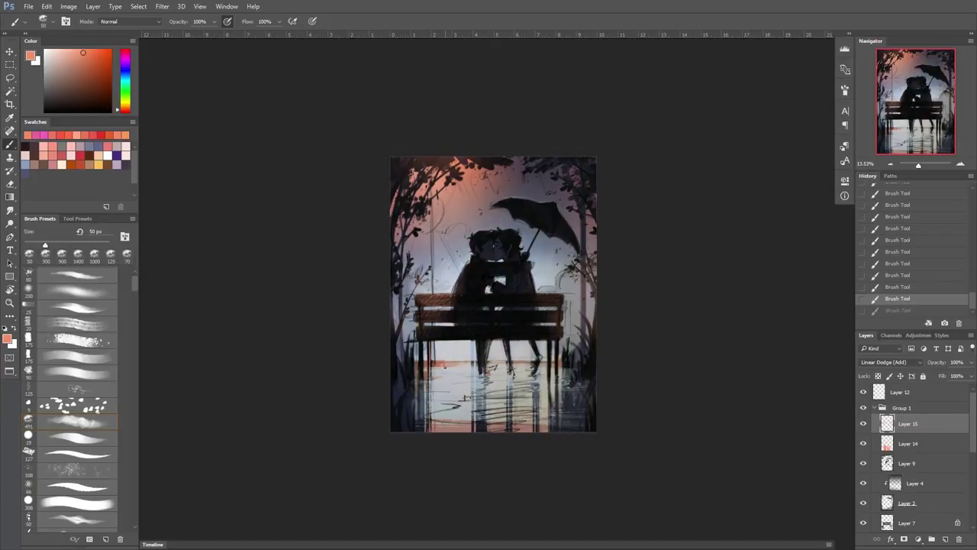
Add a layer above the sketch group, paint soft red glow across the water and bench, and blend it with Soft Light
{"action": "key", "text": "ctrl+shift+alt+n"}
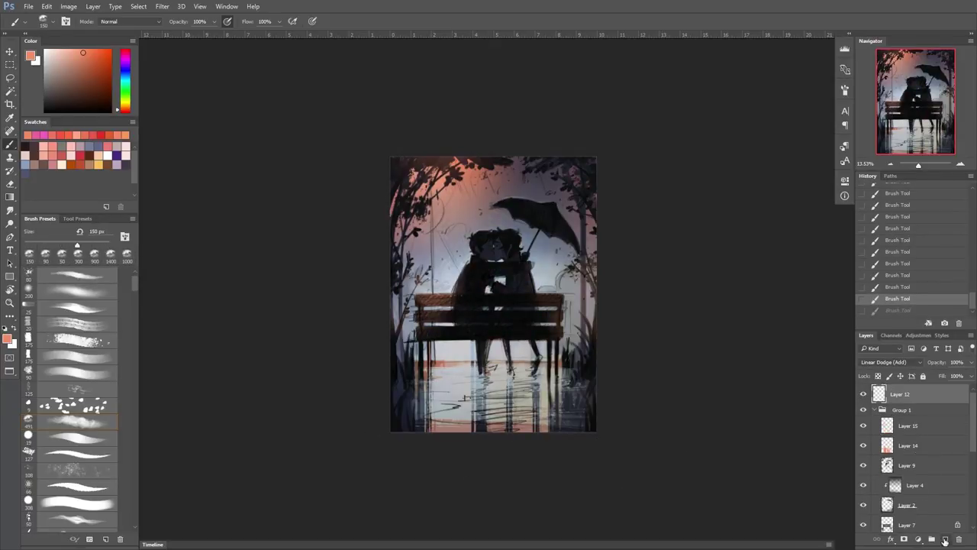
{"action": "key", "text": "shift+alt+o"}
{"action": "left_click", "coordinate": [72, 290]}
{"action": "left_click_drag", "start_coordinate": [444, 417], "coordinate": [600, 364]}
{"action": "left_click_drag", "start_coordinate": [356, 348], "coordinate": [500, 385]}
{"action": "left_click", "coordinate": [892, 362]}
{"action": "left_click", "coordinate": [886, 260]}
Spread the soft red glow with a much larger soft brush and undo the strokes over the upper right trees
{"action": "left_click_drag", "start_coordinate": [396, 359], "coordinate": [782, 237]}
{"action": "key", "text": "bracketright"}
{"action": "key", "text": "bracketright"}
{"action": "key", "text": "bracketright"}
{"action": "key", "text": "bracketright"}
{"action": "key", "text": "bracketright"}
{"action": "key", "text": "bracketright"}
{"action": "left_click_drag", "start_coordinate": [596, 164], "coordinate": [520, 179]}
{"action": "left_click", "coordinate": [520, 179]}
{"action": "key", "text": "ctrl+z"}
{"action": "left_click_drag", "start_coordinate": [757, 257], "coordinate": [626, 242]}
{"action": "key", "text": "ctrl+z"}
Compare the image with and without Layer 11, and lower the opacity of Layer 13
{"action": "scroll", "coordinate": [916, 458], "scroll_direction": "down", "scroll_amount": 3}
{"action": "left_click", "coordinate": [865, 483]}
{"action": "left_click", "coordinate": [865, 481]}
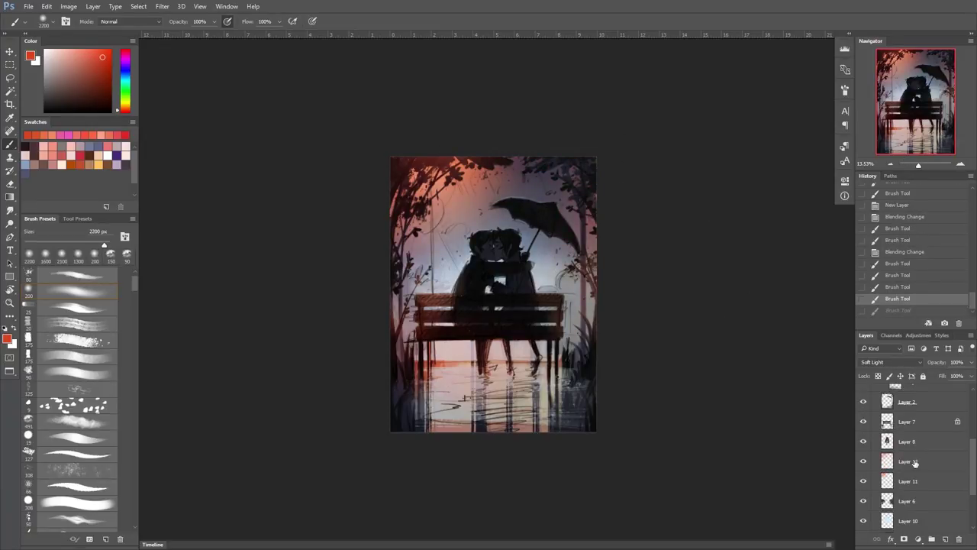
{"action": "left_click", "coordinate": [916, 462]}
{"action": "left_click", "coordinate": [971, 362]}
{"action": "left_click_drag", "start_coordinate": [968, 375], "coordinate": [946, 375]}
Add a Multiply layer above the red glow layer and darken the picture's lower edge with a dark-to-transparent gradient
{"action": "scroll", "coordinate": [971, 442], "scroll_direction": "up", "scroll_amount": 5}
{"action": "left_click", "coordinate": [901, 394]}
{"action": "key", "text": "g"}
{"action": "key", "text": "d"}
{"action": "left_click_drag", "start_coordinate": [528, 436], "coordinate": [527, 491]}
{"action": "left_click", "coordinate": [891, 362]}
{"action": "left_click", "coordinate": [868, 189]}
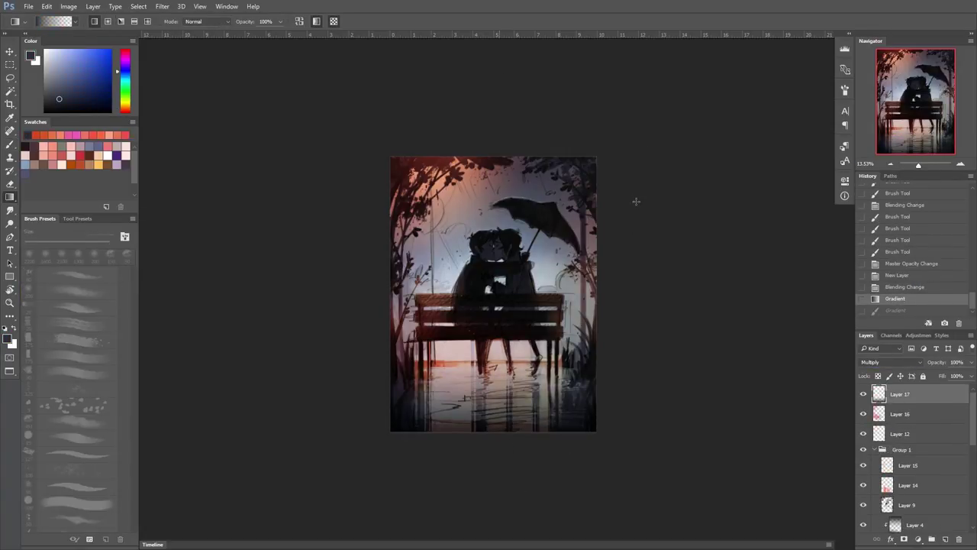
Add a new top layer for rain and choose white with the 2B Pencil brush preset
{"action": "left_click", "coordinate": [946, 538]}
{"action": "key", "text": "b"}
{"action": "key", "text": "x"}
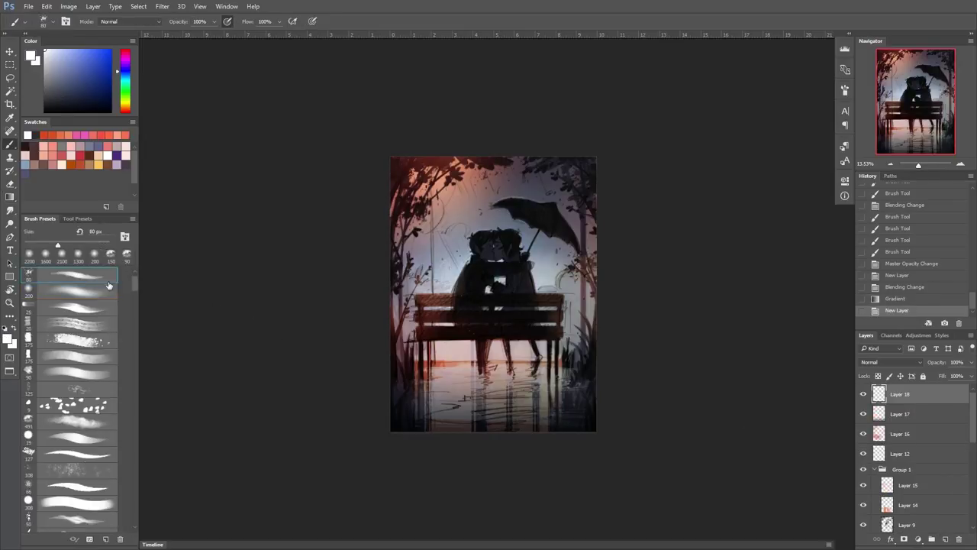
{"action": "left_click", "coordinate": [77, 219]}
{"action": "left_click", "coordinate": [95, 328]}
Try short slanted white rain strokes in the sky beside the umbrella, and step back through them
{"action": "left_click_drag", "start_coordinate": [489, 170], "coordinate": [496, 195]}
{"action": "left_click_drag", "start_coordinate": [493, 170], "coordinate": [504, 196]}
{"action": "mouse_move", "coordinate": [501, 171]}
{"action": "left_mouse_down"}
{"action": "mouse_move", "coordinate": [512, 196]}
{"action": "mouse_move", "coordinate": [490, 197]}
{"action": "left_mouse_up"}
{"action": "mouse_move", "coordinate": [476, 174]}
{"action": "left_mouse_down"}
{"action": "mouse_move", "coordinate": [484, 200]}
{"action": "mouse_move", "coordinate": [475, 208]}
{"action": "left_mouse_up"}
{"action": "left_click_drag", "start_coordinate": [460, 180], "coordinate": [468, 215]}
{"action": "left_click_drag", "start_coordinate": [477, 178], "coordinate": [484, 205]}
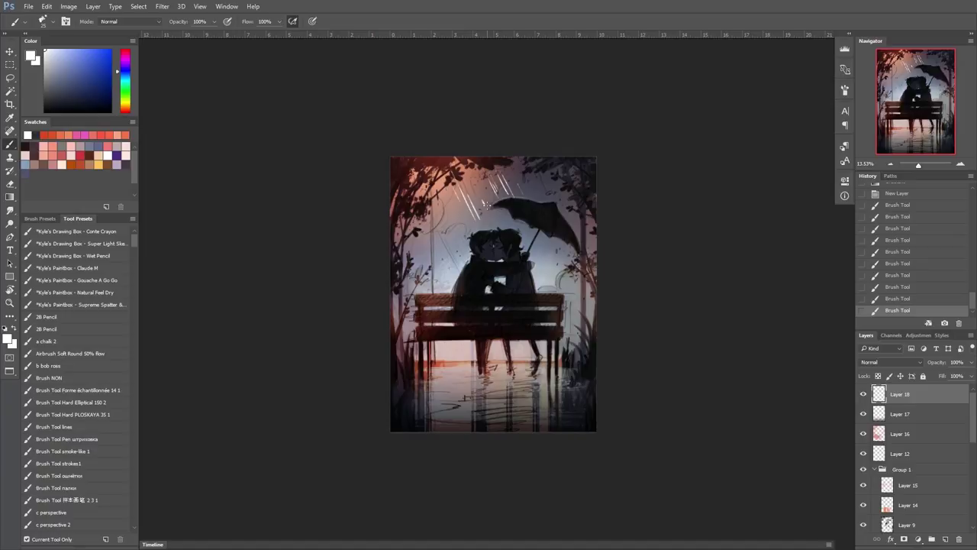
{"action": "key", "text": "ctrl+alt+z"}
{"action": "left_click_drag", "start_coordinate": [488, 195], "coordinate": [467, 252]}
{"action": "key", "text": "ctrl+alt+z"}
{"action": "key", "text": "ctrl+alt+z"}
{"action": "key", "text": "ctrl+alt+z"}
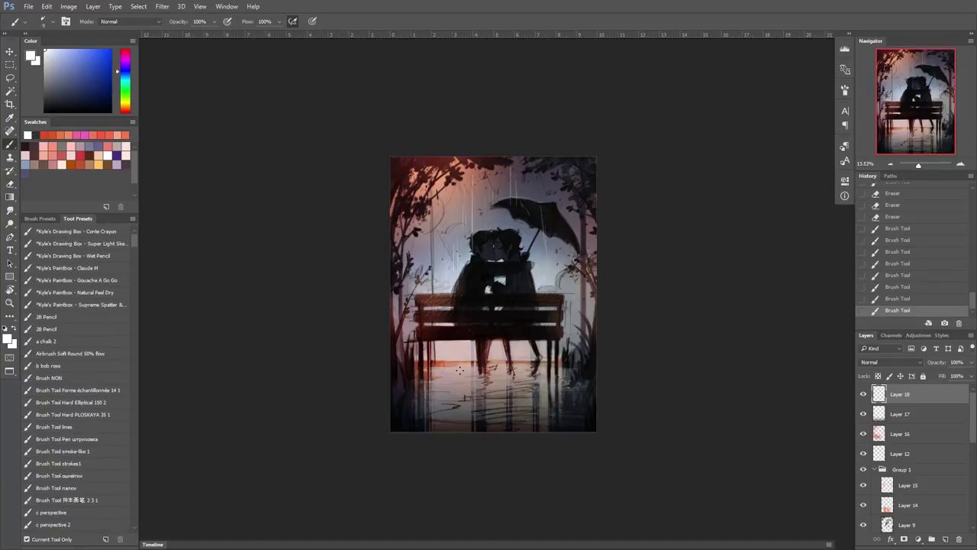
Step back through the latest thin rain strokes and draw a vertical streak over the umbrella's right side
{"action": "key", "text": "ctrl+alt+z"}
{"action": "key", "text": "ctrl+alt+z"}
{"action": "key", "text": "ctrl+alt+z"}
{"action": "key", "text": "ctrl+alt+z"}
{"action": "key", "text": "ctrl+alt+z"}
{"action": "left_click_drag", "start_coordinate": [568, 189], "coordinate": [562, 240]}
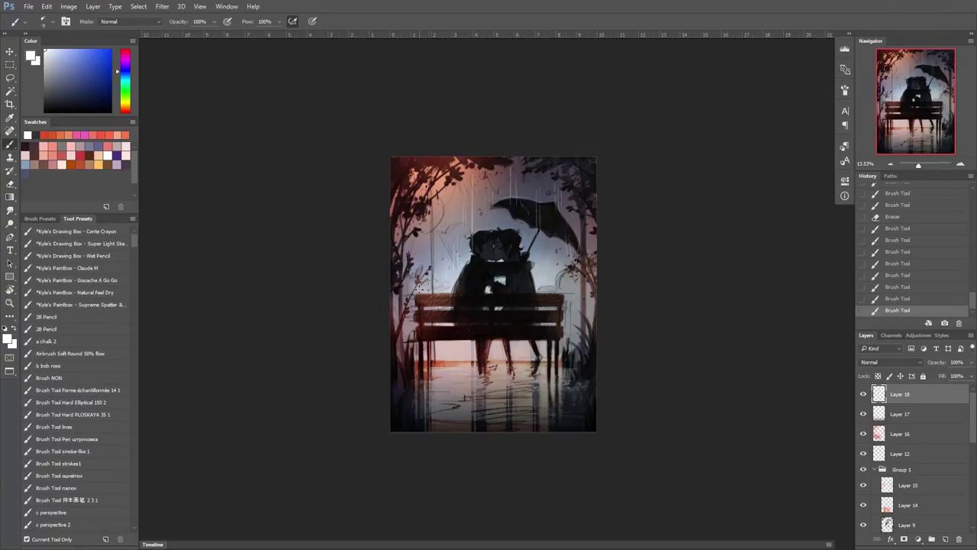
Draw more rain streaks with the canvas rotated and save the painting
{"action": "key", "text": "ctrl+plus"}
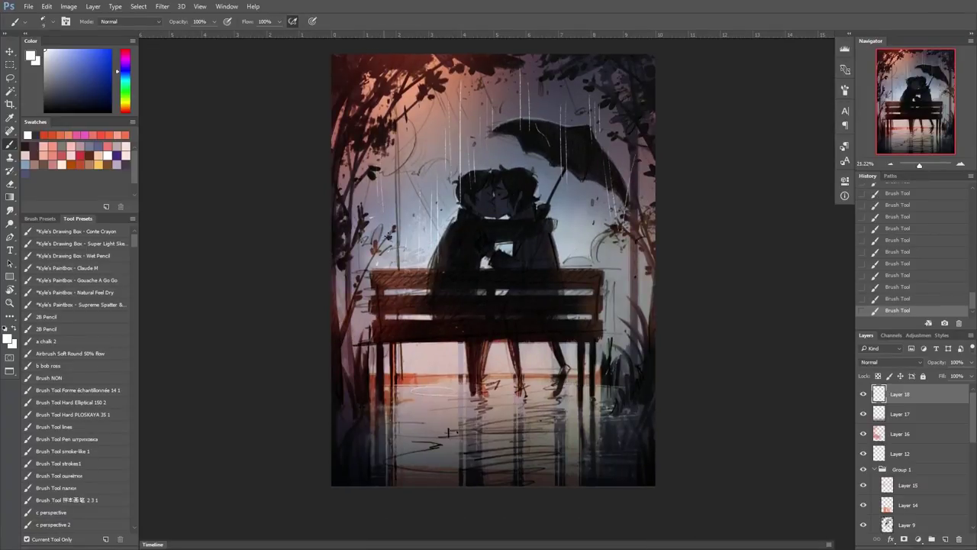
{"action": "scroll", "coordinate": [737, 214], "scroll_direction": "down", "scroll_amount": 1}
{"action": "key", "text": "ctrl+alt+z"}
{"action": "left_click_drag", "start_coordinate": [569, 453], "coordinate": [673, 302]}
{"action": "key", "text": "ctrl+shift+z"}
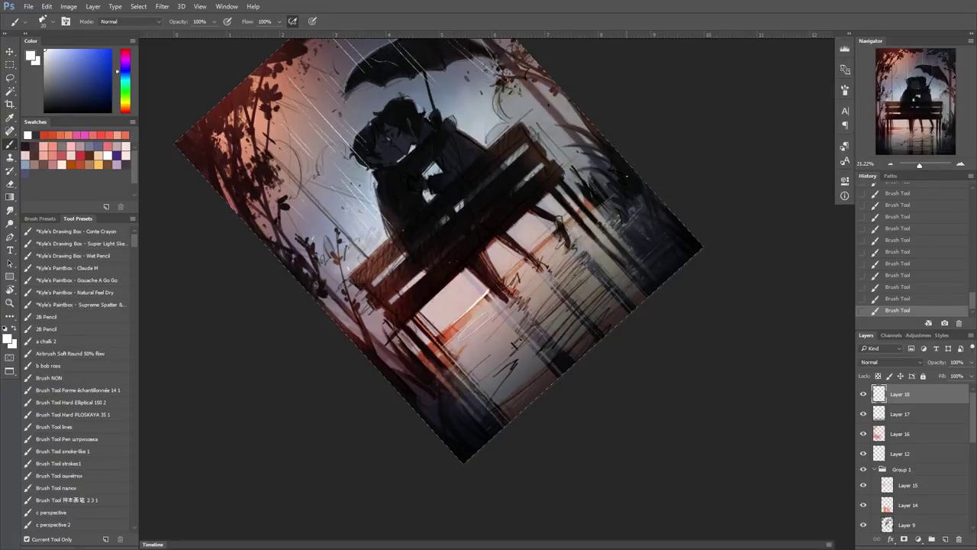
{"action": "left_click_drag", "start_coordinate": [725, 356], "coordinate": [706, 225]}
{"action": "key", "text": "ctrl+shift+s"}
{"action": "left_click", "coordinate": [130, 358]}
{"action": "key", "text": "Return"}
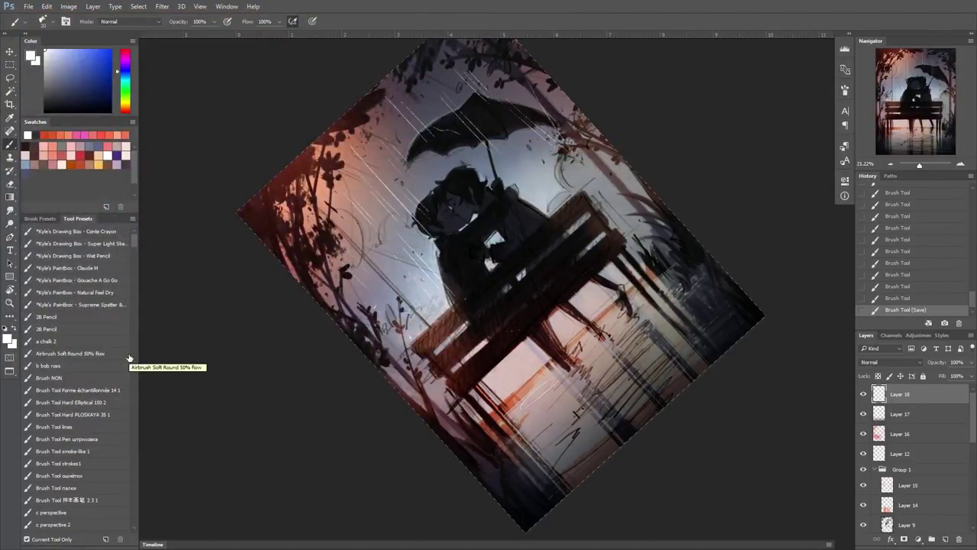
Step back through the recent rain strokes, return the canvas upright, and restore the strokes for comparison
{"action": "left_click_drag", "start_coordinate": [755, 245], "coordinate": [733, 164]}
{"action": "key", "text": "ctrl+alt+z"}
{"action": "key", "text": "ctrl+shift+z"}
{"action": "key", "text": "ctrl+shift+z"}
{"action": "key", "text": "ctrl+alt+z"}
{"action": "key", "text": "ctrl+alt+z"}
{"action": "key", "text": "ctrl+alt+z"}
{"action": "key", "text": "ctrl+alt+z"}
{"action": "key", "text": "ctrl+alt+z"}
{"action": "key", "text": "ctrl+alt+z"}
{"action": "key", "text": "ctrl+alt+z"}
{"action": "key", "text": "ctrl+alt+z"}
{"action": "key", "text": "ctrl+alt+z"}
{"action": "key", "text": "ctrl+alt+z"}
{"action": "key", "text": "ctrl+alt+z"}
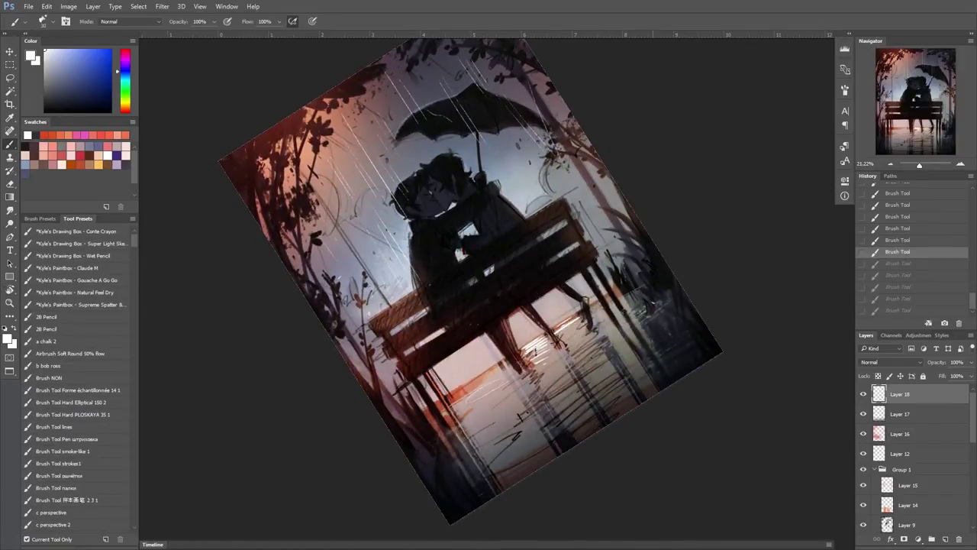
{"action": "key", "text": "Escape"}
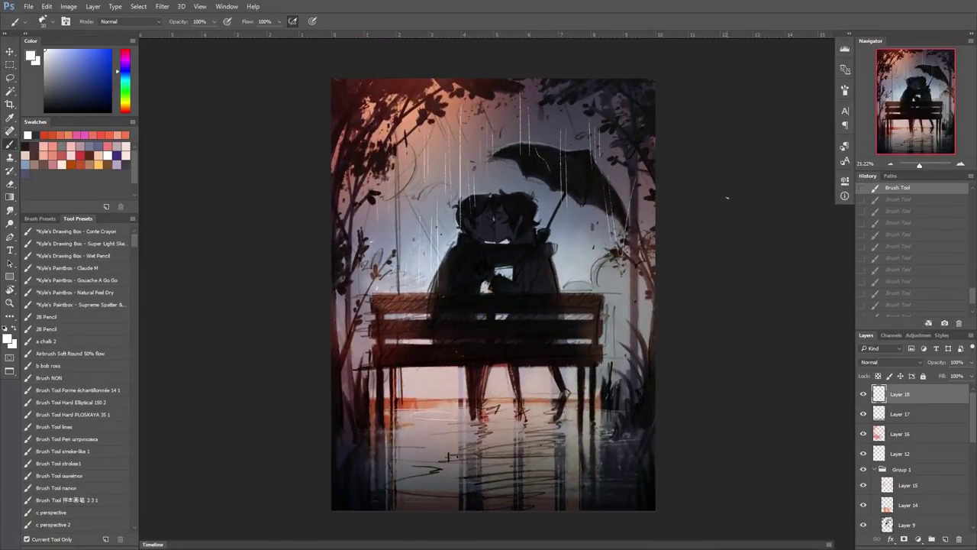
{"action": "key", "text": "ctrl+shift+z"}
{"action": "key", "text": "ctrl+shift+z"}
{"action": "key", "text": "ctrl+shift+z"}
{"action": "key", "text": "ctrl+shift+z"}
{"action": "key", "text": "ctrl+shift+z"}
{"action": "key", "text": "ctrl+shift+z"}
{"action": "key", "text": "ctrl+shift+z"}
{"action": "key", "text": "ctrl+shift+z"}
{"action": "key", "text": "ctrl+shift+z"}
{"action": "key", "text": "ctrl+shift+z"}
{"action": "key", "text": "ctrl+shift+z"}
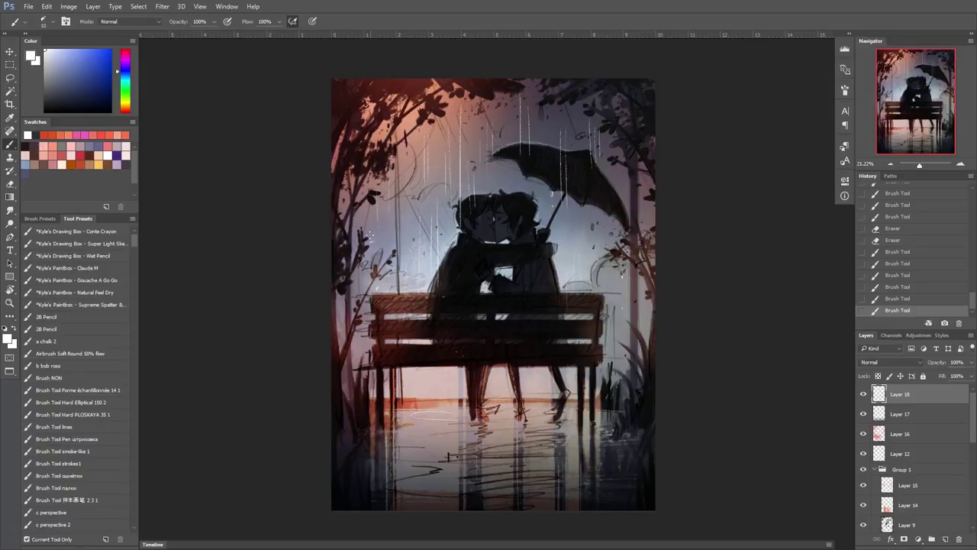
Draw more vertical rain streaks beside the right figure, under the bench and in front of the left trees
{"action": "left_click_drag", "start_coordinate": [579, 255], "coordinate": [578, 358]}
{"action": "left_click_drag", "start_coordinate": [407, 397], "coordinate": [407, 417]}
{"action": "left_click_drag", "start_coordinate": [359, 256], "coordinate": [356, 327]}
Try small strokes on the couple's faces and coats on a new layer below the rain
{"action": "key", "text": "d"}
{"action": "key", "text": "ctrl+shift+alt+n"}
{"action": "scroll", "coordinate": [498, 252], "scroll_direction": "up", "scroll_amount": 5}
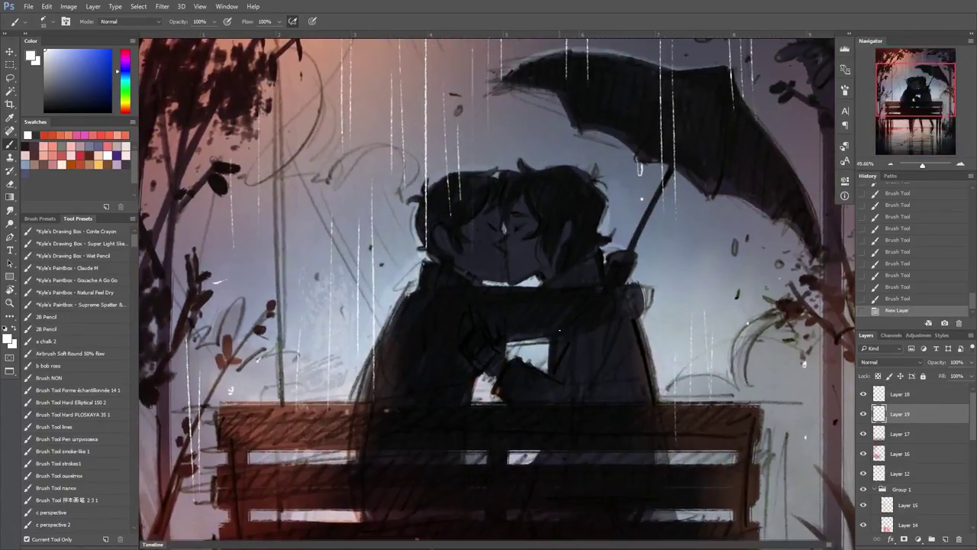
{"action": "left_click", "coordinate": [527, 236]}
{"action": "left_click_drag", "start_coordinate": [551, 293], "coordinate": [704, 435]}
{"action": "scroll", "coordinate": [704, 435], "scroll_direction": "down", "scroll_amount": 5}
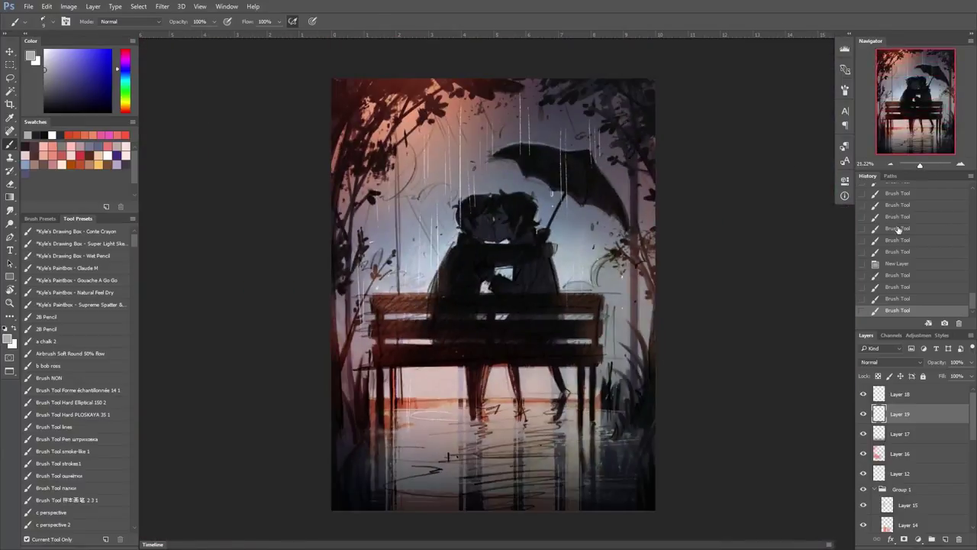
Hide the rain layer and save the painting
{"action": "left_click", "coordinate": [864, 394]}
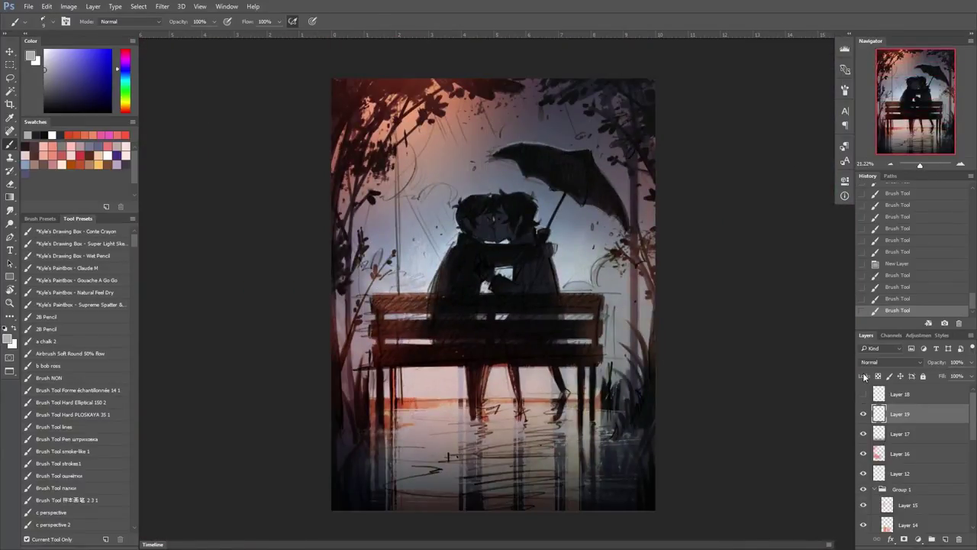
{"action": "left_click", "coordinate": [28, 6]}
{"action": "left_click", "coordinate": [38, 101]}
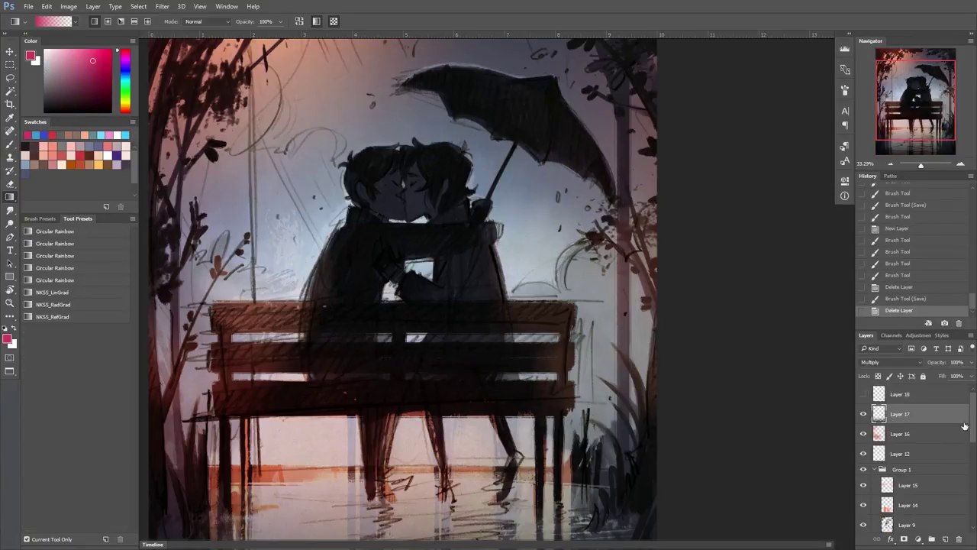
Add a Multiply layer between Layer 6 and Layer 11 and choose the Foliage Pro 1 brush preset
{"action": "key", "text": "ctrl+plus"}
{"action": "key", "text": "ctrl+plus"}
{"action": "key", "text": "ctrl+0"}
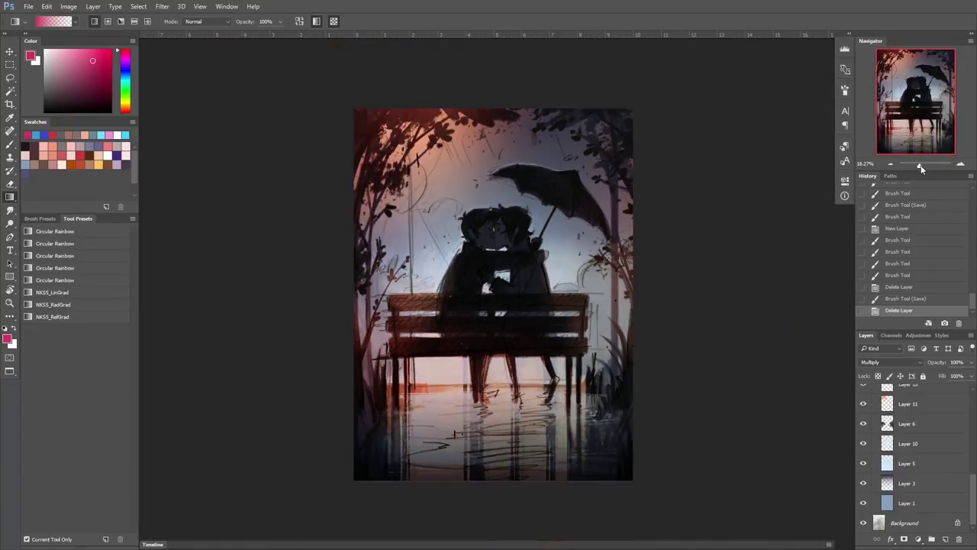
{"action": "key", "text": "ctrl+shift+alt+n"}
{"action": "left_click", "coordinate": [890, 362]}
{"action": "left_click", "coordinate": [890, 322]}
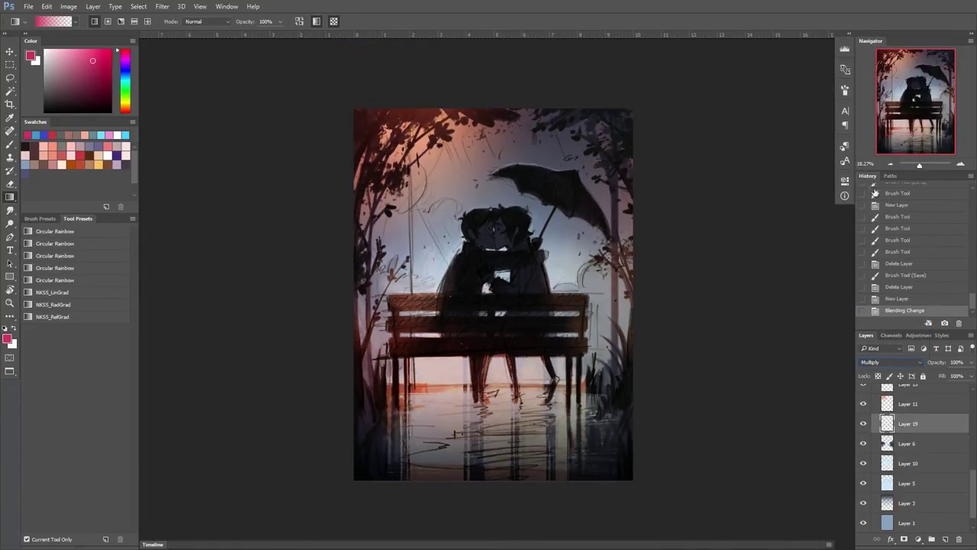
{"action": "key", "text": "b"}
{"action": "left_click_drag", "start_coordinate": [139, 260], "coordinate": [159, 294]}
{"action": "left_click", "coordinate": [79, 430]}
Try a pink foliage stroke near the bench's left end and step back through it
{"action": "left_click_drag", "start_coordinate": [379, 278], "coordinate": [414, 331]}
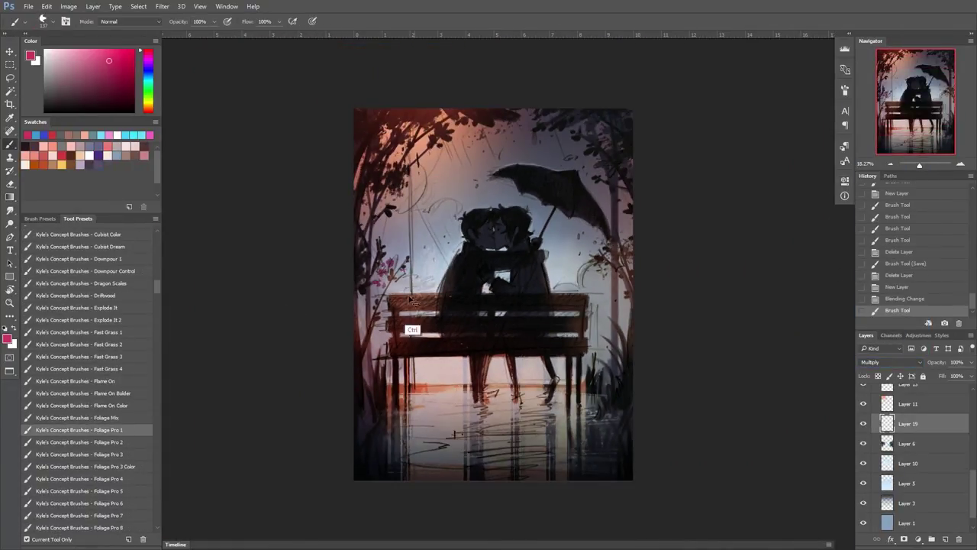
{"action": "key", "text": "ctrl+alt+z"}
{"action": "key", "text": "ctrl+alt+z"}
{"action": "key", "text": "ctrl+shift+z"}
{"action": "key", "text": "ctrl+shift+z"}
Set the foliage layer's opacity to 60% and paint dark foliage behind the bench's right end
{"action": "key", "text": "6"}
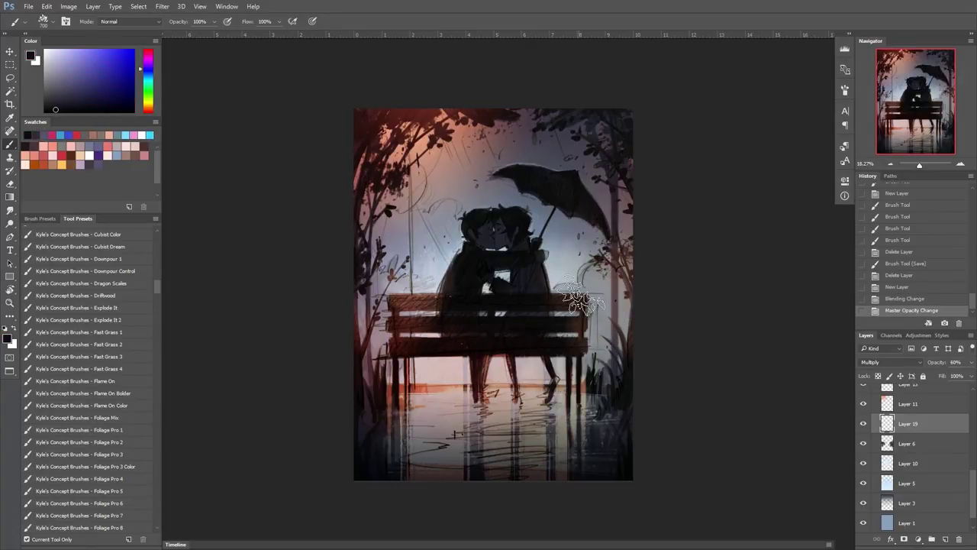
{"action": "left_click_drag", "start_coordinate": [596, 339], "coordinate": [611, 286]}
{"action": "mouse_move", "coordinate": [641, 321]}
{"action": "left_mouse_down"}
{"action": "mouse_move", "coordinate": [592, 282]}
{"action": "mouse_move", "coordinate": [588, 264]}
{"action": "left_mouse_up"}
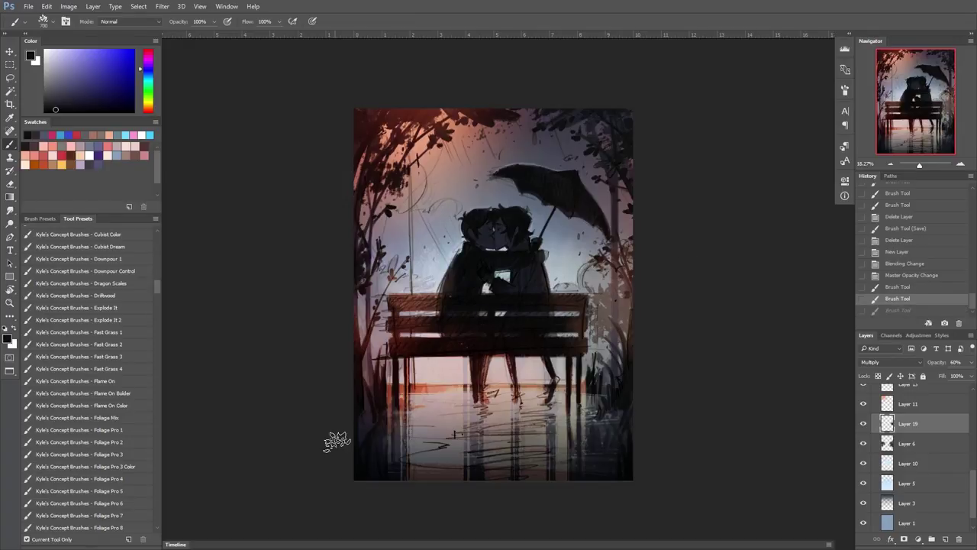
Lower the foliage layer's opacity and paint leafy bushes on both sides behind the couple and along the right trees
{"action": "left_click_drag", "start_coordinate": [946, 376], "coordinate": [947, 375]}
{"action": "left_click_drag", "start_coordinate": [382, 366], "coordinate": [394, 306]}
{"action": "left_click_drag", "start_coordinate": [397, 321], "coordinate": [413, 259]}
{"action": "left_click_drag", "start_coordinate": [424, 278], "coordinate": [446, 252]}
{"action": "left_click_drag", "start_coordinate": [611, 404], "coordinate": [603, 358]}
{"action": "left_click_drag", "start_coordinate": [588, 313], "coordinate": [573, 275]}
{"action": "mouse_move", "coordinate": [637, 157]}
{"action": "left_mouse_down"}
{"action": "mouse_move", "coordinate": [759, 207]}
{"action": "mouse_move", "coordinate": [650, 328]}
{"action": "mouse_move", "coordinate": [748, 207]}
{"action": "mouse_move", "coordinate": [617, 313]}
{"action": "left_mouse_up"}
{"action": "left_click_drag", "start_coordinate": [584, 279], "coordinate": [634, 367]}
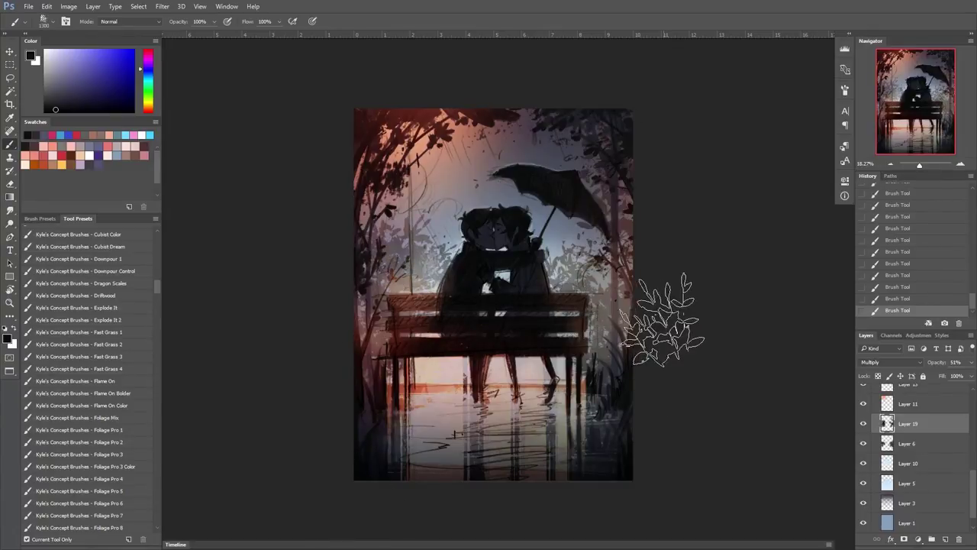
Undo the last foliage stroke and set the foliage layer's opacity to 41%
{"action": "key", "text": "bracketright"}
{"action": "key", "text": "bracketright"}
{"action": "key", "text": "ctrl+z"}
{"action": "left_click_drag", "start_coordinate": [972, 362], "coordinate": [964, 363]}
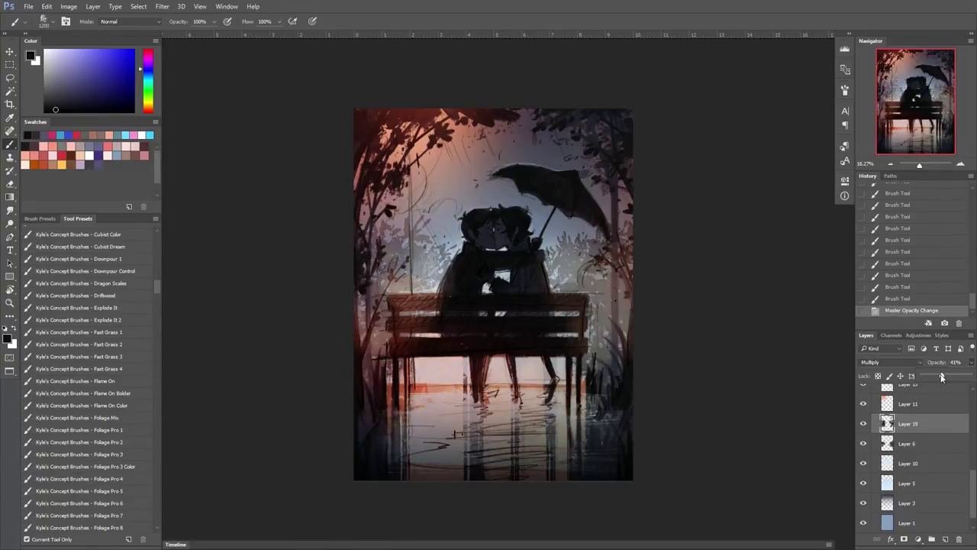
{"action": "scroll", "coordinate": [916, 459], "scroll_direction": "up", "scroll_amount": 4}
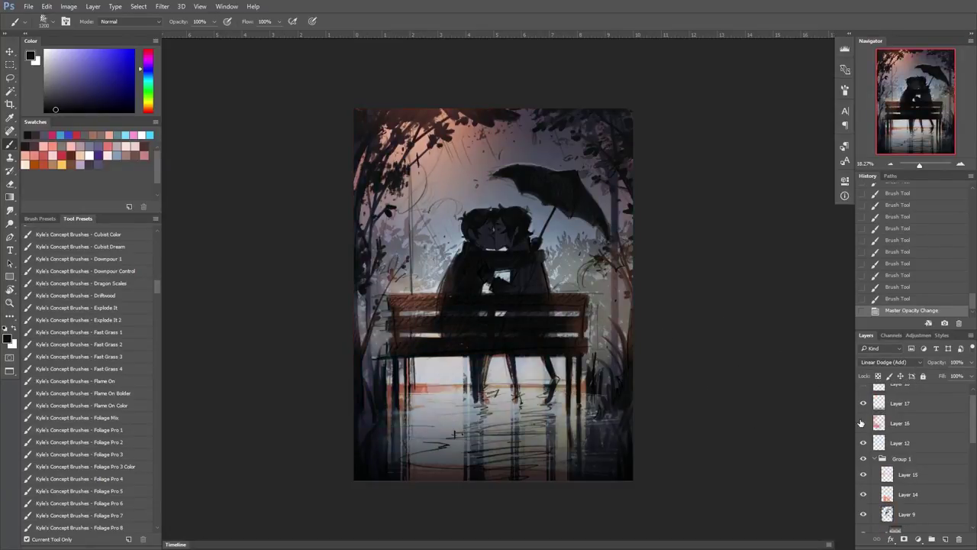
Add a mask to Layer 14 and paint black on it to hide part of the orange glow around the waterline beneath the bench
{"action": "left_click", "coordinate": [927, 494]}
{"action": "left_click", "coordinate": [904, 539]}
{"action": "left_click", "coordinate": [39, 218]}
{"action": "left_click", "coordinate": [76, 300]}
{"action": "left_click", "coordinate": [588, 374], "text": "shift"}
{"action": "key", "text": "x"}
{"action": "left_click_drag", "start_coordinate": [382, 373], "coordinate": [462, 374]}
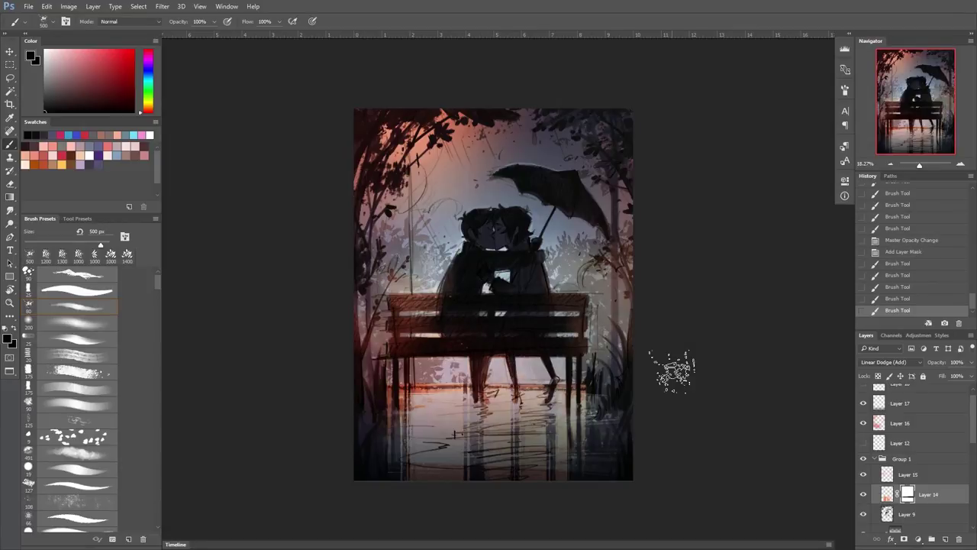
Refine the glow layer's mask with a brush reduced to 100 px and compare the result by toggling the layer's visibility
{"action": "key", "text": "bracketleft"}
{"action": "key", "text": "bracketleft"}
{"action": "key", "text": "bracketleft"}
{"action": "key", "text": "bracketleft"}
{"action": "key", "text": "bracketleft"}
{"action": "key", "text": "bracketleft"}
{"action": "key", "text": "bracketleft"}
{"action": "key", "text": "bracketleft"}
{"action": "key", "text": "bracketleft"}
{"action": "key", "text": "bracketleft"}
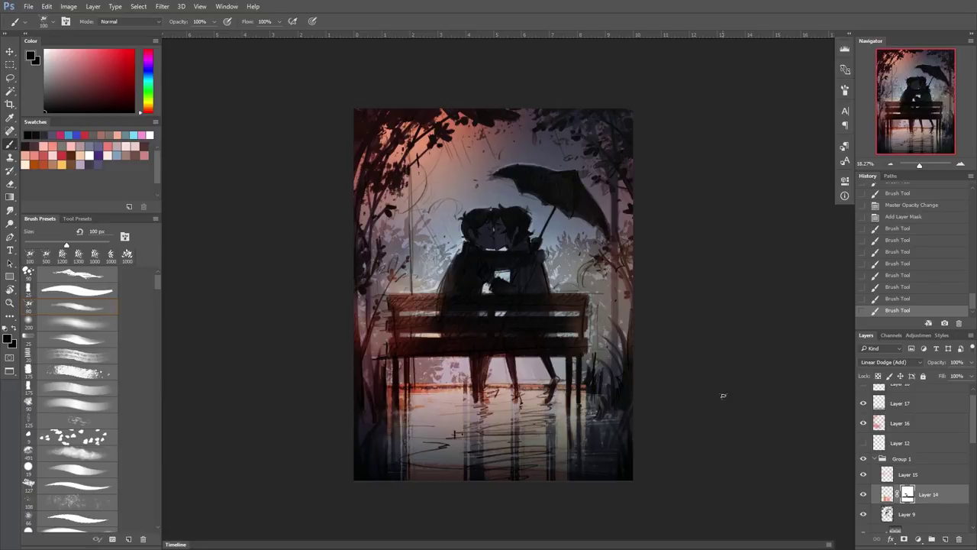
{"action": "left_click", "coordinate": [863, 494]}
{"action": "left_click", "coordinate": [863, 494]}
Add a Multiply layer above Layer 19, paint dark foliage around the bench's right end and set the layer's opacity to 75%
{"action": "left_click", "coordinate": [504, 381], "text": "ctrl"}
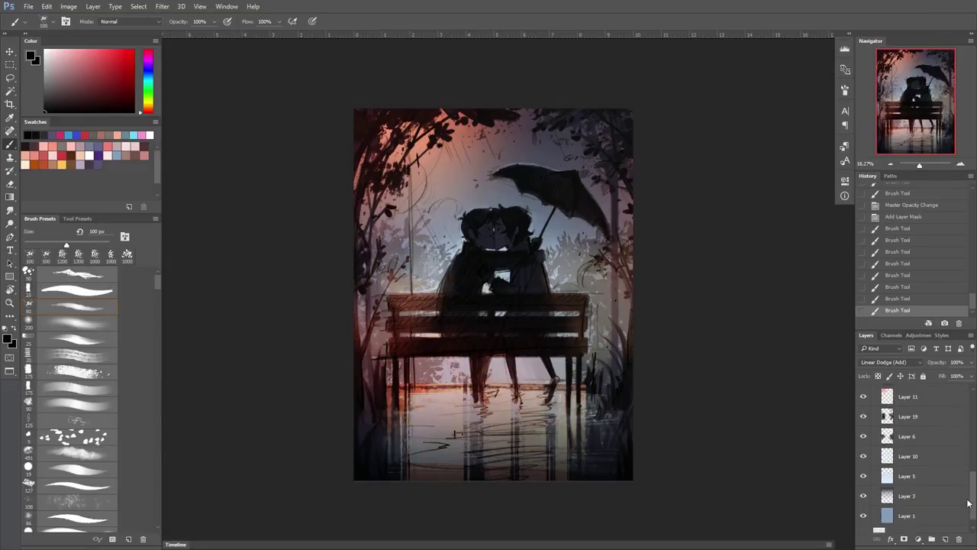
{"action": "left_click", "coordinate": [77, 218]}
{"action": "key", "text": "ctrl+z"}
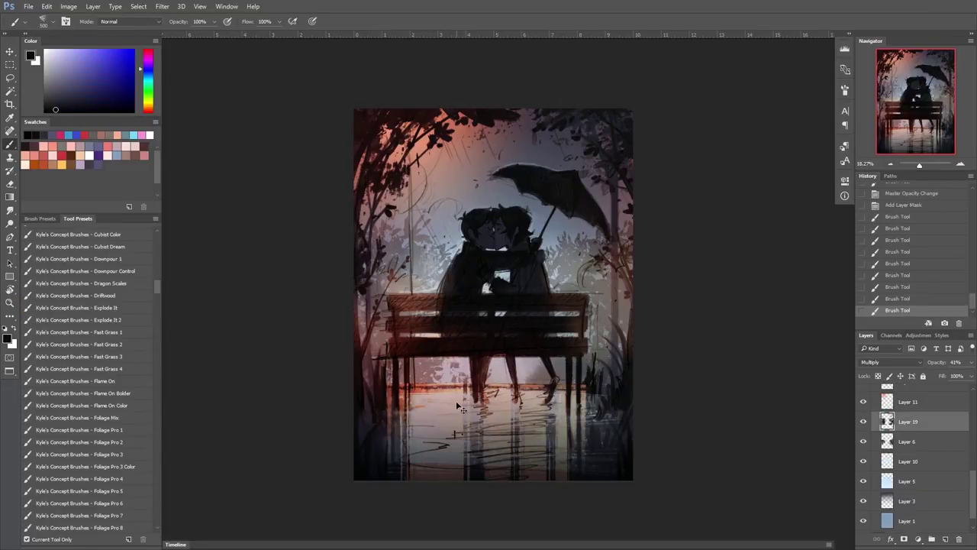
{"action": "key", "text": "ctrl+shift+alt+n"}
{"action": "left_click", "coordinate": [889, 362]}
{"action": "left_click", "coordinate": [870, 193]}
{"action": "mouse_move", "coordinate": [588, 252]}
{"action": "left_mouse_down"}
{"action": "mouse_move", "coordinate": [592, 347]}
{"action": "mouse_move", "coordinate": [600, 336]}
{"action": "mouse_move", "coordinate": [580, 328]}
{"action": "left_mouse_up"}
{"action": "key", "text": "7"}
{"action": "key", "text": "5"}
{"action": "left_click_drag", "start_coordinate": [662, 410], "coordinate": [725, 349]}
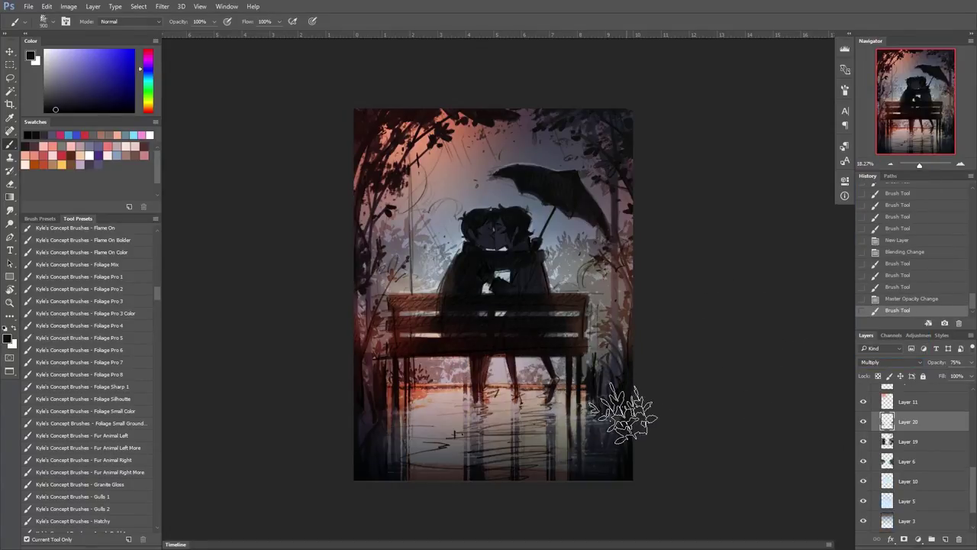
Stamp leaves on the upper-right trees with another foliage brush and add a new layer above them
{"action": "left_click", "coordinate": [72, 497]}
{"action": "left_click", "coordinate": [647, 128]}
{"action": "left_click", "coordinate": [602, 121]}
{"action": "left_click", "coordinate": [946, 539]}
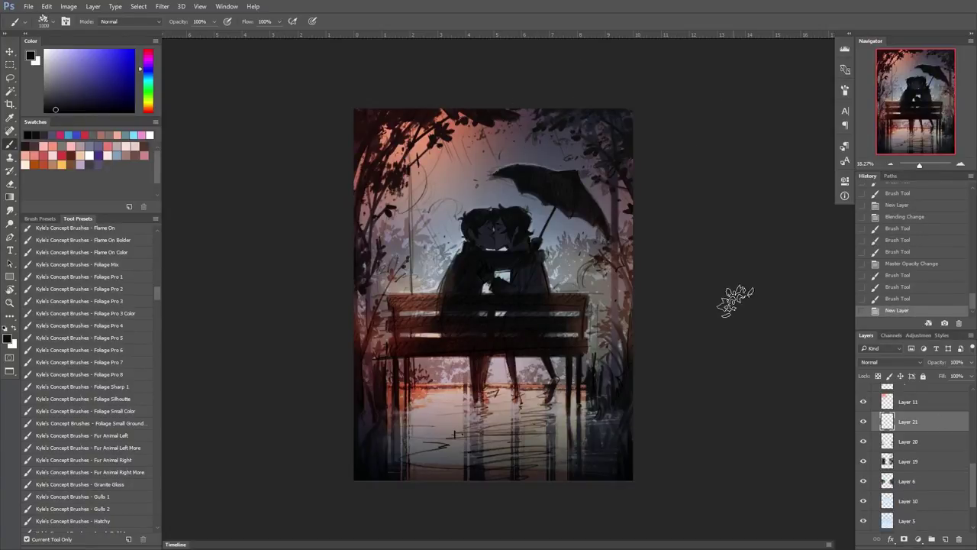
Compare the background foliage layers by toggling their visibility and paint more leaves beside the couple on Layer 19
{"action": "left_click", "coordinate": [864, 442]}
{"action": "left_click", "coordinate": [863, 441]}
{"action": "left_click", "coordinate": [863, 461]}
{"action": "left_click", "coordinate": [863, 461]}
{"action": "left_click", "coordinate": [863, 462]}
{"action": "left_click", "coordinate": [863, 462]}
{"action": "left_click", "coordinate": [863, 481]}
{"action": "left_click", "coordinate": [864, 461]}
{"action": "left_click", "coordinate": [863, 461]}
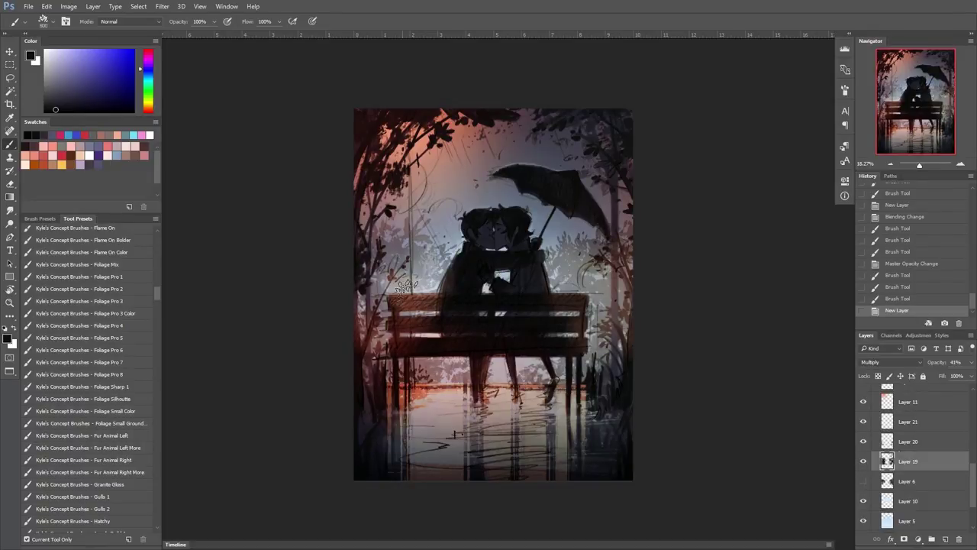
{"action": "left_click_drag", "start_coordinate": [405, 284], "coordinate": [458, 311]}
{"action": "left_click", "coordinate": [864, 481]}
{"action": "left_click", "coordinate": [909, 481]}
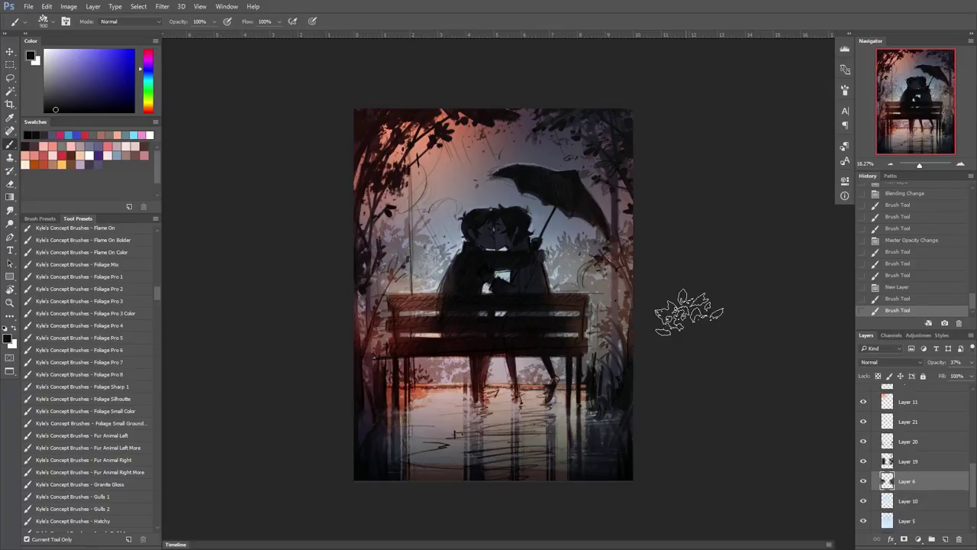
On a new layer above Layer 17, stamp large dark foreground plants in both lower corners with a foliage brush up to 2100 px
{"action": "scroll", "coordinate": [908, 443], "scroll_direction": "up", "scroll_amount": 5}
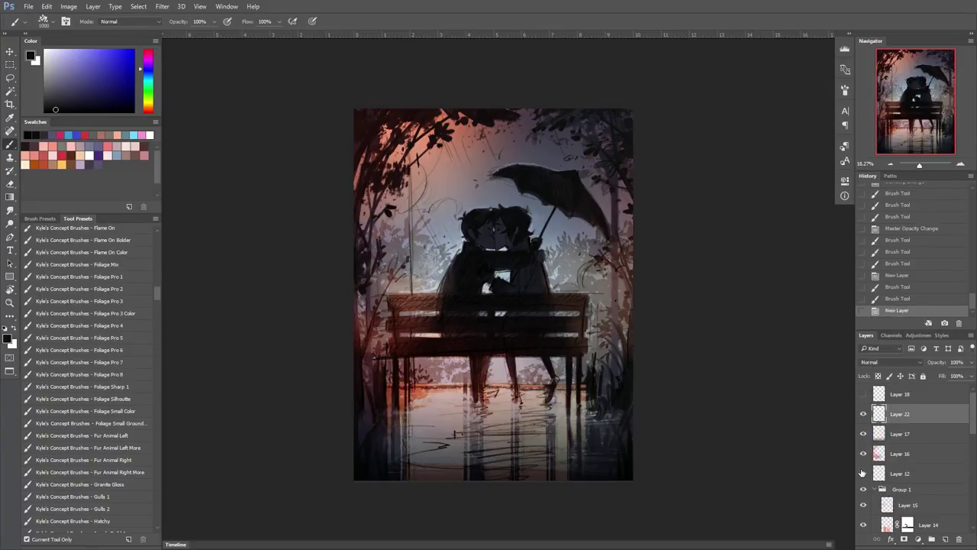
{"action": "key", "text": "ctrl+shift+alt+n"}
{"action": "left_click", "coordinate": [589, 480]}
{"action": "left_click", "coordinate": [656, 451]}
{"action": "left_click", "coordinate": [595, 432]}
{"action": "left_click", "coordinate": [633, 425]}
{"action": "left_click", "coordinate": [588, 458]}
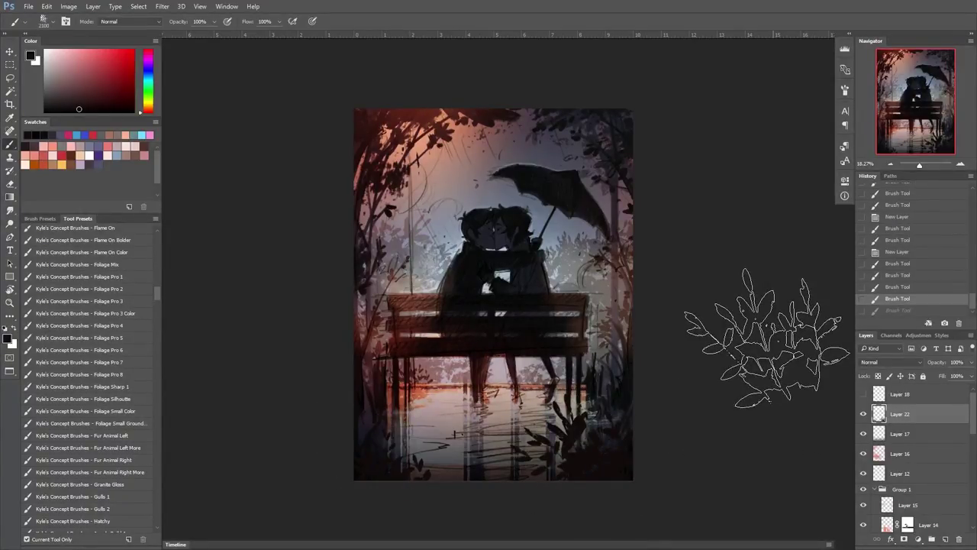
{"action": "left_click", "coordinate": [429, 437]}
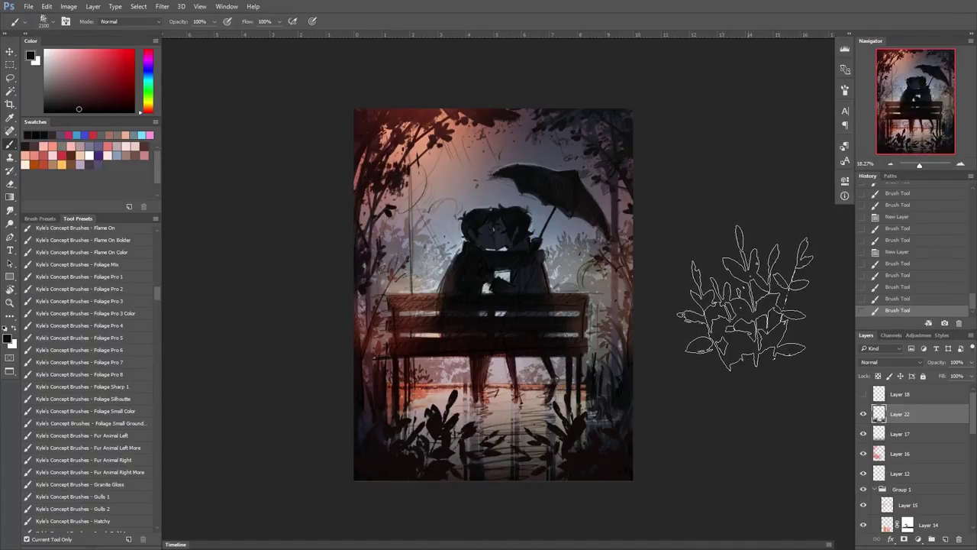
On a new layer, paint white rain streaks across the scene with the Downpour Control brush
{"action": "left_click_drag", "start_coordinate": [156, 300], "coordinate": [156, 275]}
{"action": "left_click", "coordinate": [84, 458]}
{"action": "left_click", "coordinate": [433, 351]}
{"action": "key", "text": "ctrl+z"}
{"action": "key", "text": "ctrl+shift+alt+n"}
{"action": "key", "text": "x"}
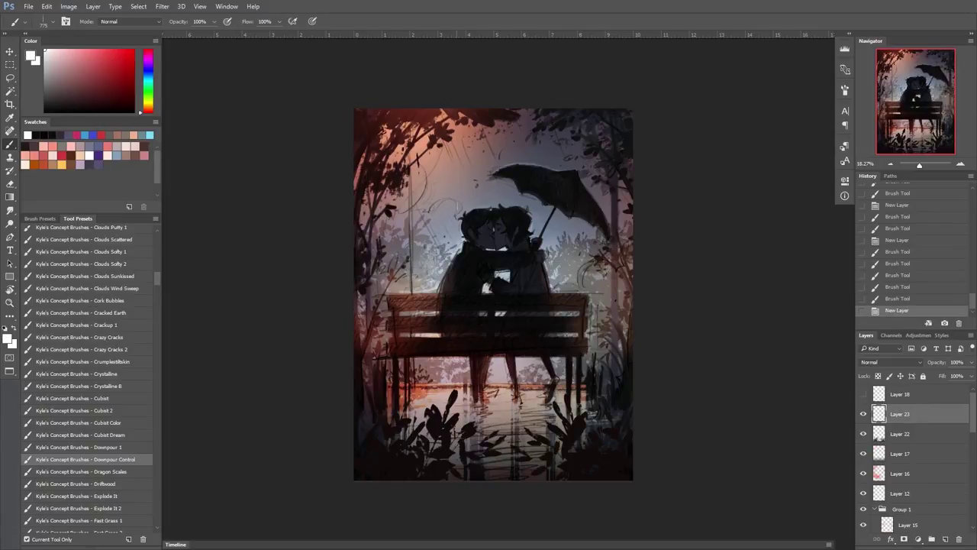
{"action": "left_click_drag", "start_coordinate": [413, 306], "coordinate": [466, 252]}
{"action": "left_click_drag", "start_coordinate": [535, 252], "coordinate": [592, 290]}
Erase rain streaks over the couple, beneath the umbrella, around the bench and on the water
{"action": "key", "text": "e"}
{"action": "left_click_drag", "start_coordinate": [504, 321], "coordinate": [553, 313]}
{"action": "left_click_drag", "start_coordinate": [534, 263], "coordinate": [538, 290]}
{"action": "left_click_drag", "start_coordinate": [474, 191], "coordinate": [599, 229]}
{"action": "key", "text": "ctrl+z"}
{"action": "left_click_drag", "start_coordinate": [567, 372], "coordinate": [557, 314]}
{"action": "left_click_drag", "start_coordinate": [487, 393], "coordinate": [510, 406]}
{"action": "left_click_drag", "start_coordinate": [488, 458], "coordinate": [506, 464]}
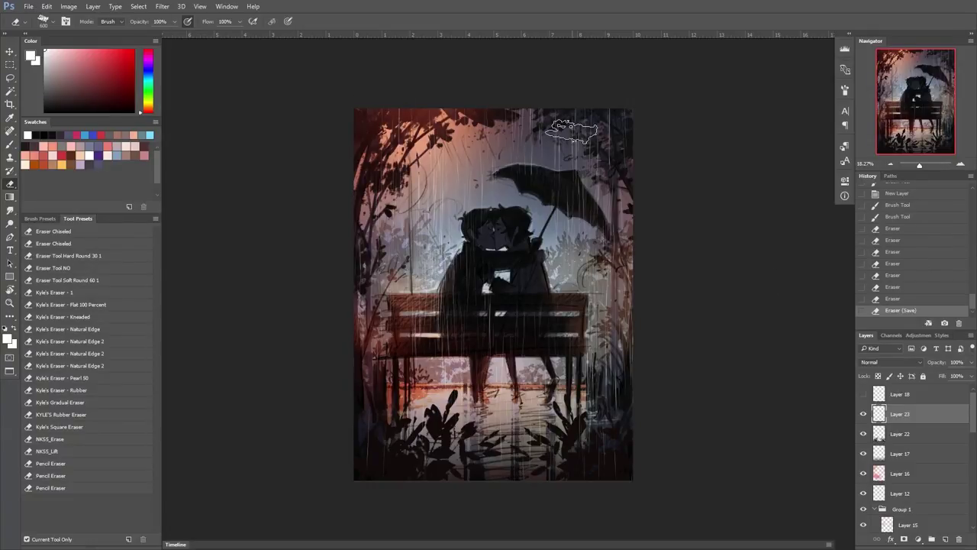
{"action": "scroll", "coordinate": [571, 132], "scroll_direction": "up", "scroll_amount": 3}
{"action": "scroll", "coordinate": [571, 131], "scroll_direction": "down", "scroll_amount": 3}
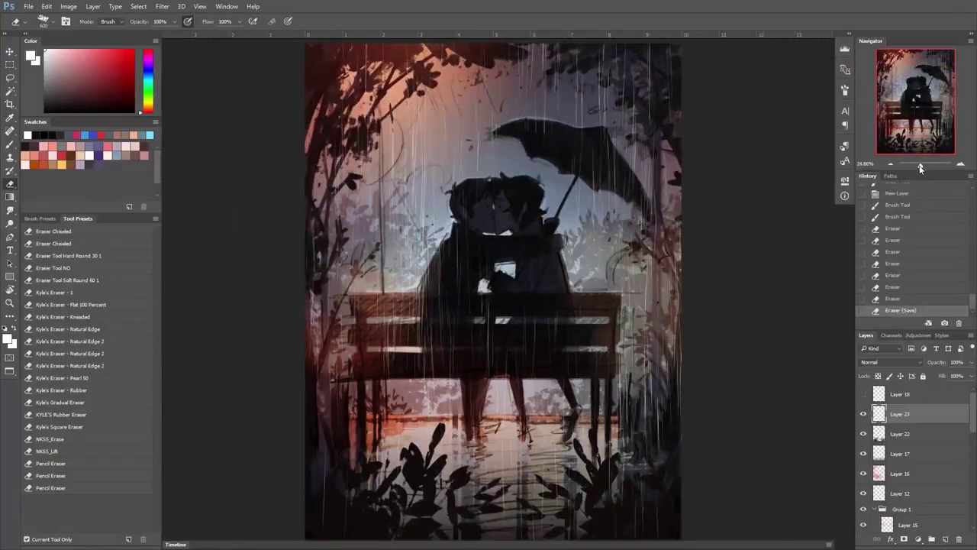
Show Layer 18 and paint small white raindrops at the umbrella's edge and around the couple
{"action": "left_click", "coordinate": [927, 397]}
{"action": "key", "text": "b"}
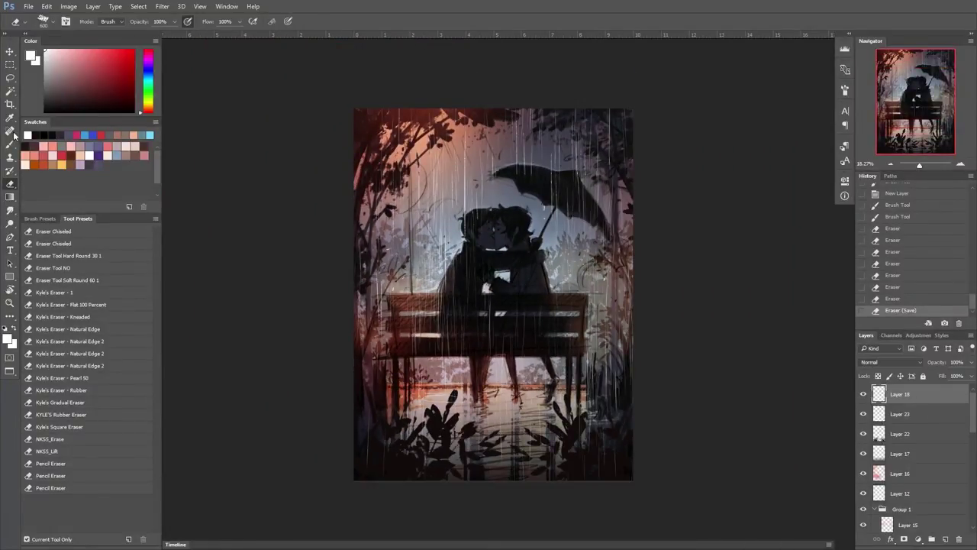
{"action": "scroll", "coordinate": [765, 376], "scroll_direction": "up", "scroll_amount": 3}
{"action": "left_click_drag", "start_coordinate": [765, 336], "coordinate": [765, 377]}
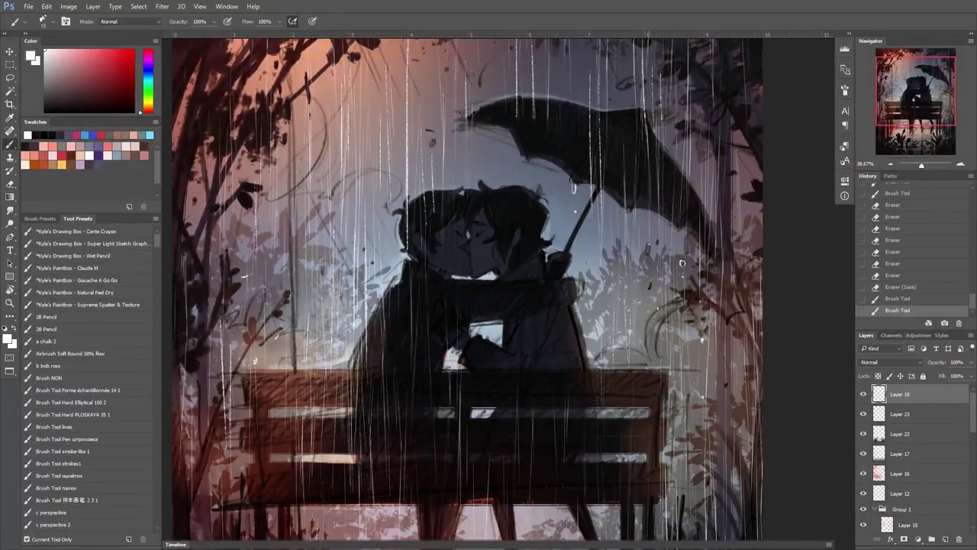
{"action": "key", "text": "ctrl+z"}
{"action": "left_click_drag", "start_coordinate": [708, 226], "coordinate": [703, 278]}
{"action": "scroll", "coordinate": [704, 278], "scroll_direction": "down", "scroll_amount": 3}
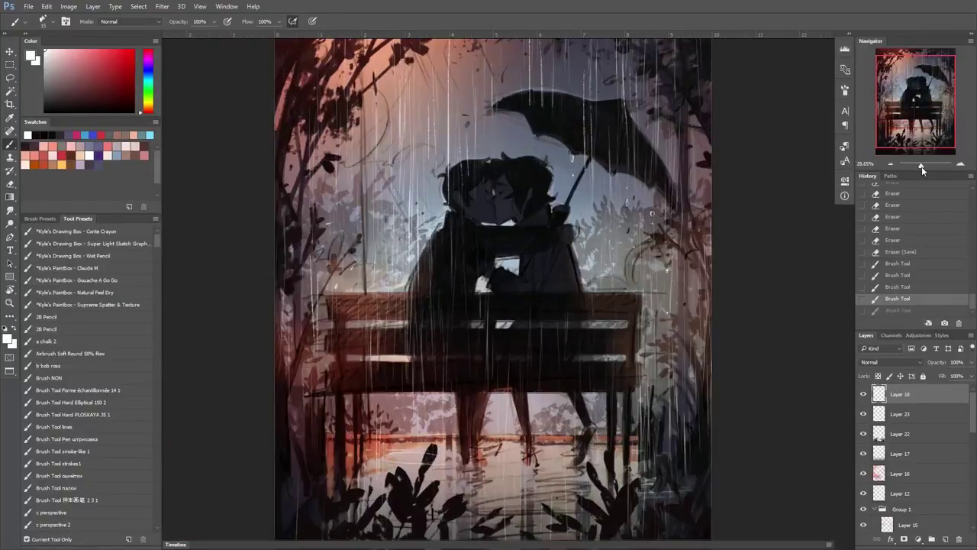
Group the rain layers, Layer 18 and Layer 23, hide the group and select Layer 22
{"action": "left_click", "coordinate": [901, 413], "text": "shift"}
{"action": "key", "text": "ctrl+g"}
{"action": "left_click", "coordinate": [901, 407]}
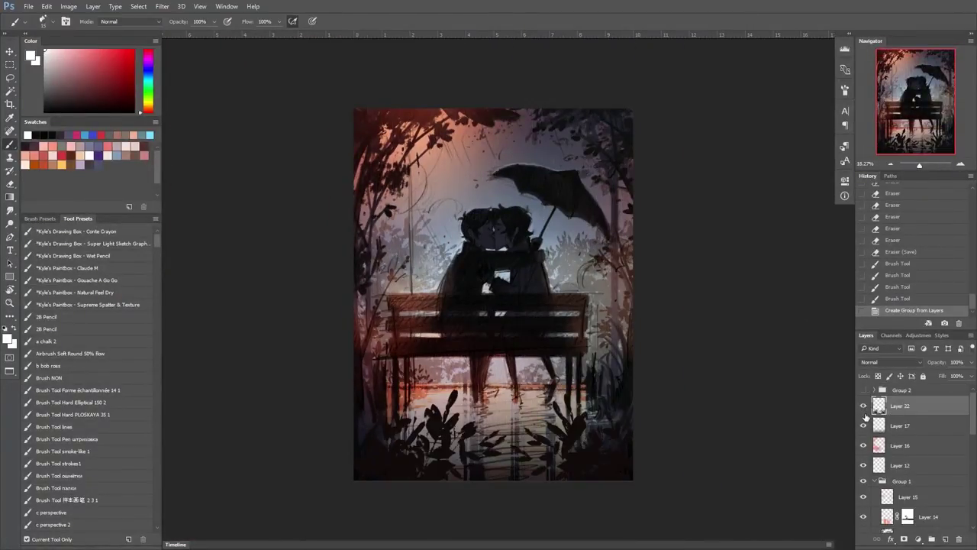
On a new layer above Layer 22, paint sampled sky colours over the stray sketch lines around the umbrella and the couple's heads
{"action": "left_click", "coordinate": [945, 539]}
{"action": "scroll", "coordinate": [786, 301], "scroll_direction": "up", "scroll_amount": 2}
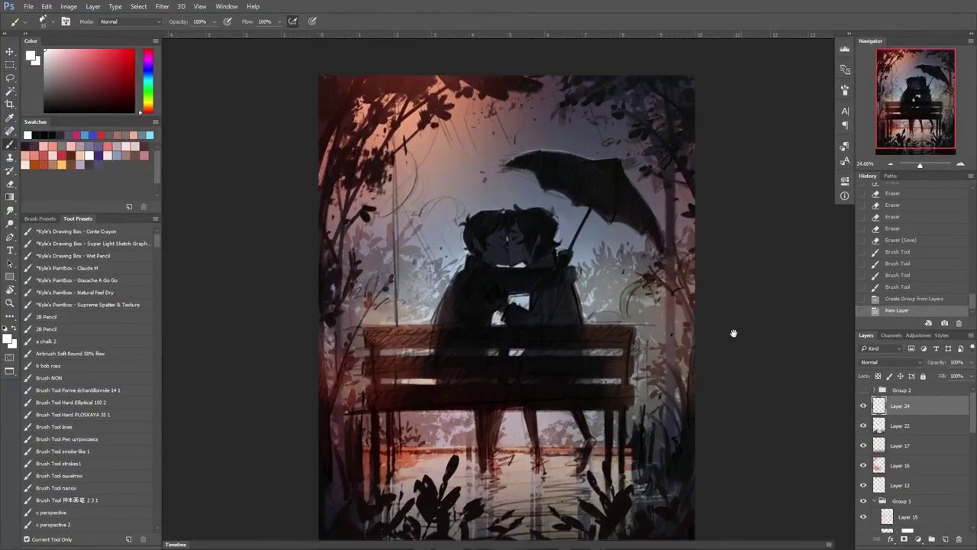
{"action": "left_click", "coordinate": [76, 231]}
{"action": "left_click_drag", "start_coordinate": [463, 135], "coordinate": [500, 120]}
{"action": "left_click", "coordinate": [426, 144], "text": "alt"}
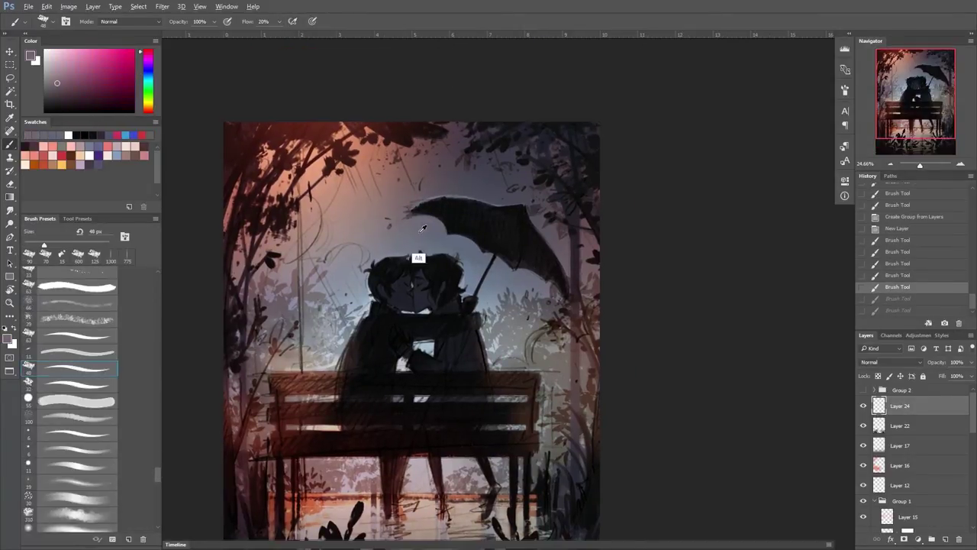
{"action": "left_click", "coordinate": [422, 227], "text": "alt"}
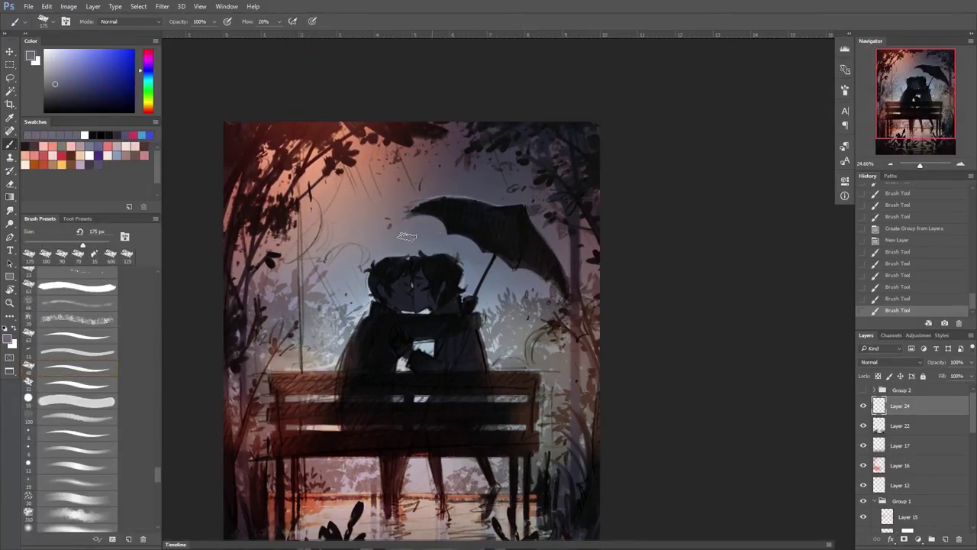
{"action": "scroll", "coordinate": [633, 331], "scroll_direction": "down", "scroll_amount": 1}
{"action": "left_click", "coordinate": [382, 233], "text": "alt"}
{"action": "scroll", "coordinate": [477, 252], "scroll_direction": "up", "scroll_amount": 3}
{"action": "scroll", "coordinate": [575, 273], "scroll_direction": "down", "scroll_amount": 3}
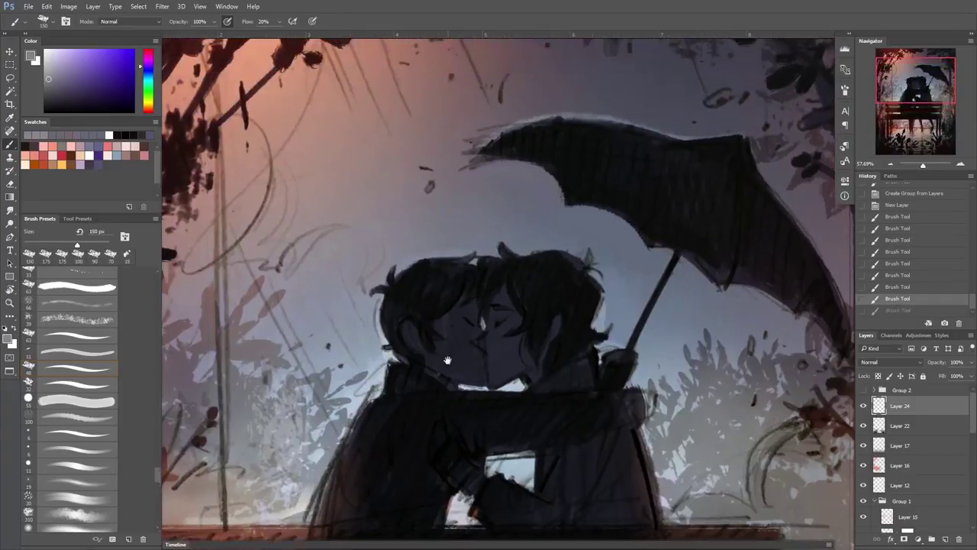
{"action": "key", "text": "ctrl+0"}
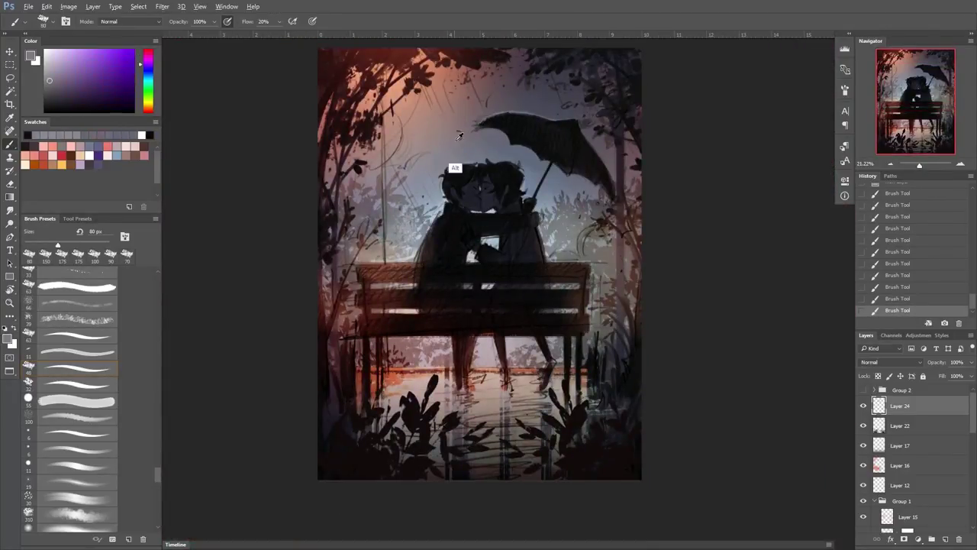
Try dark strokes with different brushes on the overpainting layer and step back through them
{"action": "key", "text": "ctrl+z"}
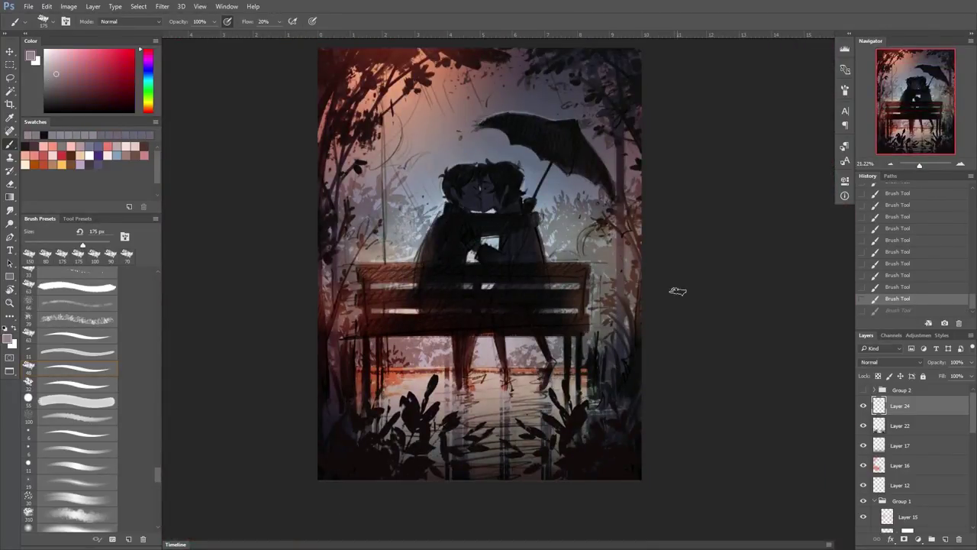
{"action": "key", "text": "ctrl+shift+z"}
{"action": "key", "text": "d"}
{"action": "mouse_move", "coordinate": [426, 138]}
{"action": "left_mouse_down"}
{"action": "mouse_move", "coordinate": [717, 423]}
{"action": "mouse_move", "coordinate": [699, 323]}
{"action": "left_mouse_up"}
{"action": "key", "text": "ctrl+z"}
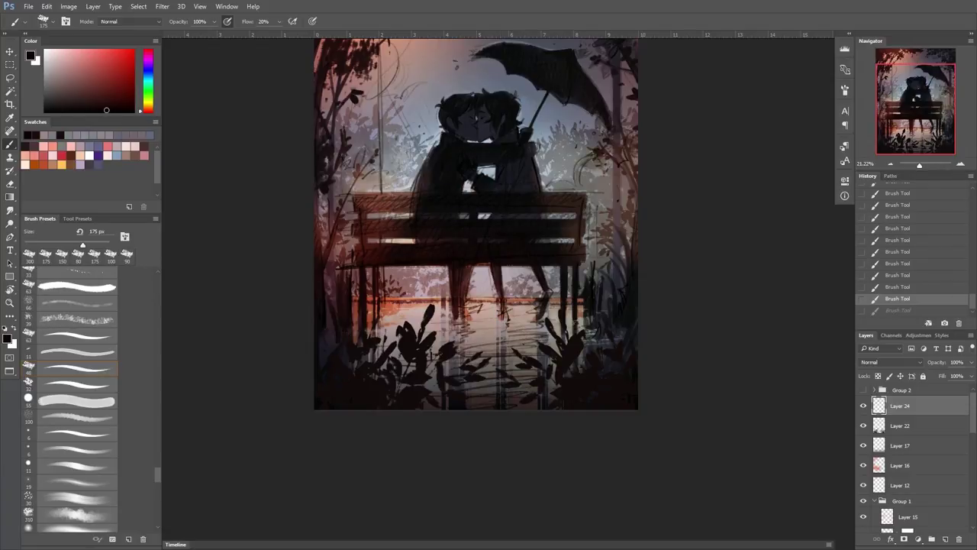
{"action": "key", "text": "ctrl+shift+z"}
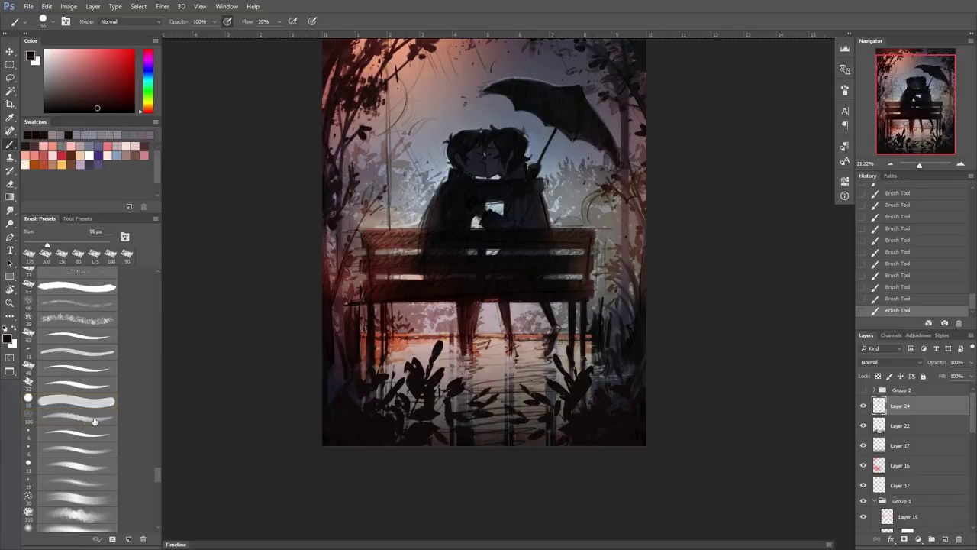
{"action": "key", "text": "x"}
{"action": "key", "text": "ctrl+alt+z"}
{"action": "key", "text": "ctrl+alt+z"}
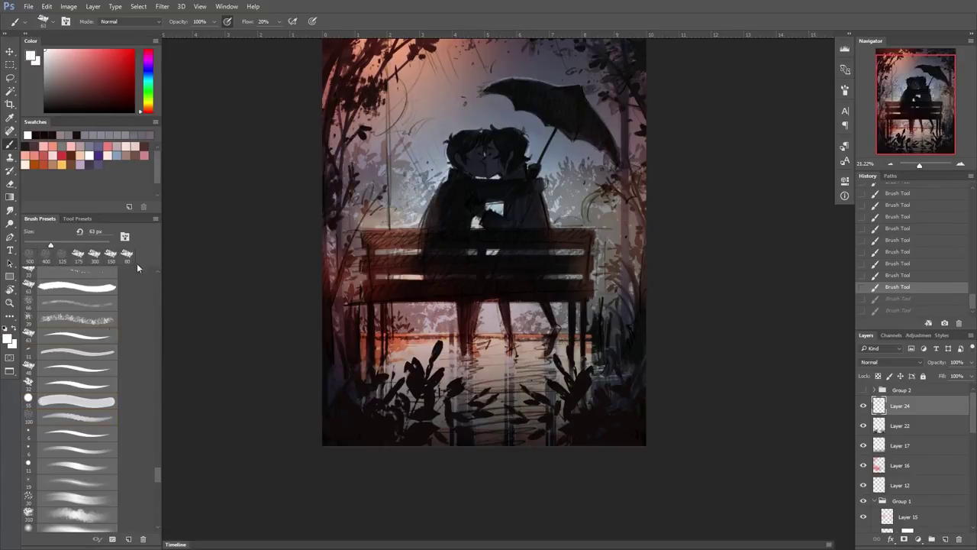
Block in the couple's legs and feet beneath the bench in solid black with a 175 px brush
{"action": "key", "text": "x"}
{"action": "key", "text": "bracketright"}
{"action": "key", "text": "bracketright"}
{"action": "key", "text": "bracketright"}
{"action": "key", "text": "bracketright"}
{"action": "key", "text": "bracketright"}
{"action": "key", "text": "bracketright"}
{"action": "key", "text": "bracketright"}
{"action": "left_click_drag", "start_coordinate": [451, 306], "coordinate": [489, 348]}
{"action": "left_click_drag", "start_coordinate": [534, 305], "coordinate": [557, 344]}
{"action": "left_click_drag", "start_coordinate": [504, 305], "coordinate": [515, 336]}
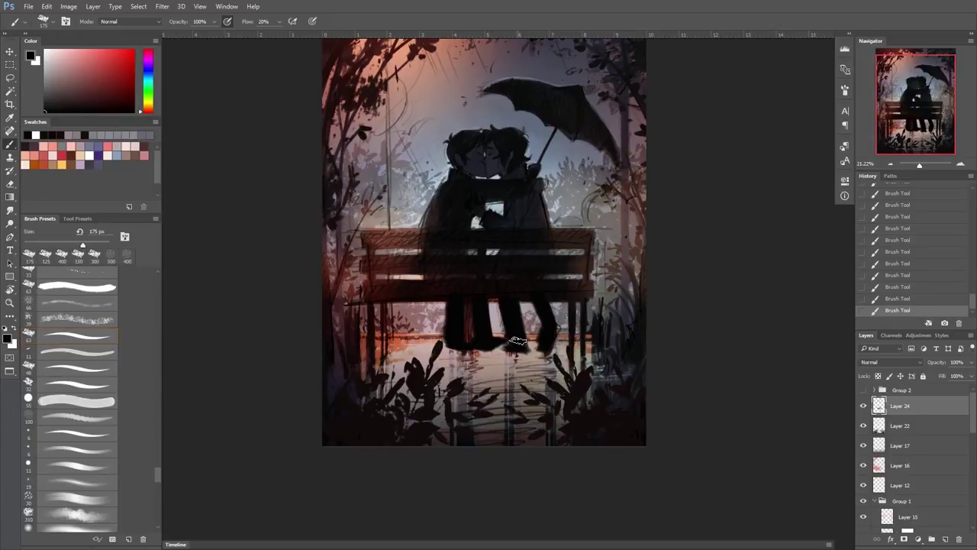
Hide and delete the overpainting layer, Layer 24
{"action": "left_click", "coordinate": [864, 406]}
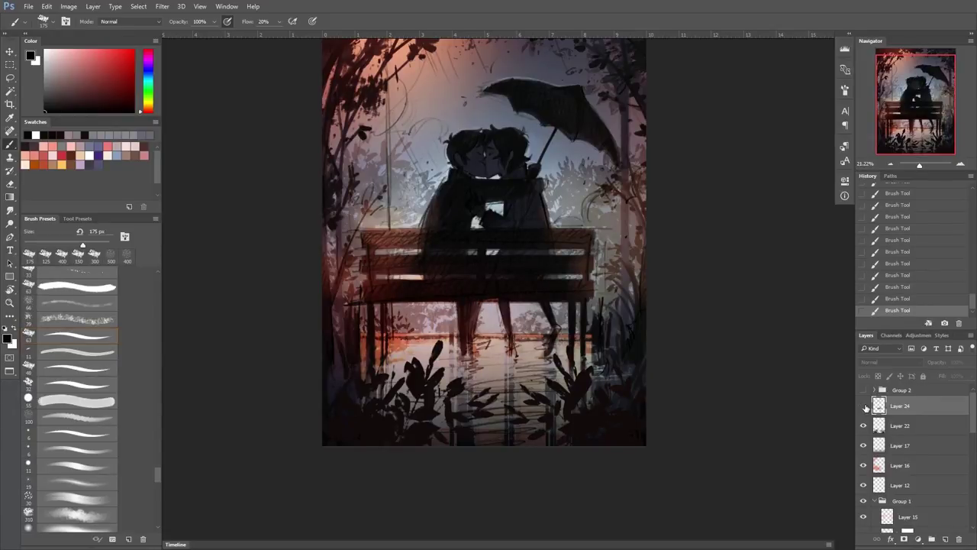
{"action": "key", "text": "Delete"}
{"action": "left_click_drag", "start_coordinate": [919, 165], "coordinate": [919, 166]}
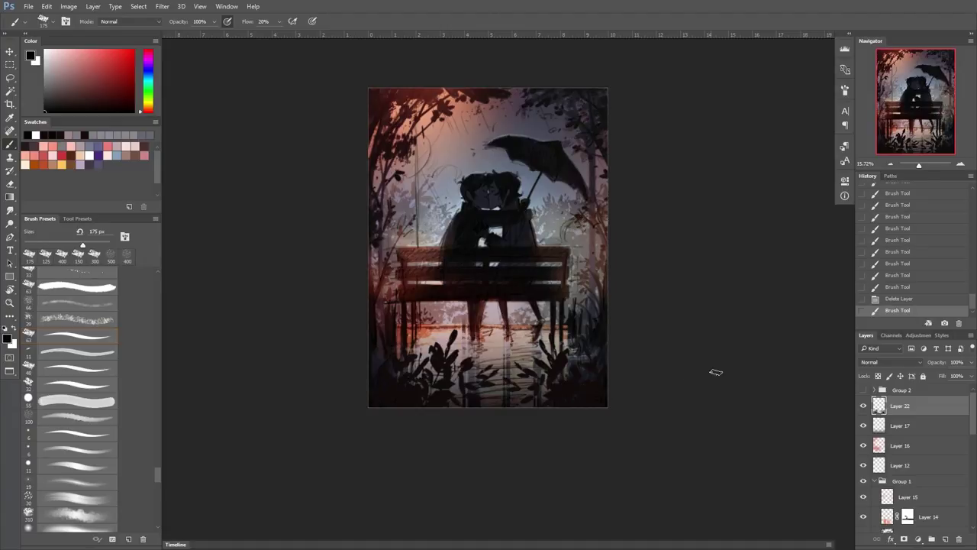
Check the background foliage layers' visibility and add a new layer directly above Layer 19
{"action": "scroll", "coordinate": [715, 372], "scroll_direction": "up", "scroll_amount": 1}
{"action": "scroll", "coordinate": [917, 458], "scroll_direction": "down", "scroll_amount": 3}
{"action": "key", "text": "ctrl+shift+n"}
{"action": "key", "text": "Return"}
{"action": "left_click", "coordinate": [916, 445]}
{"action": "left_click", "coordinate": [863, 425]}
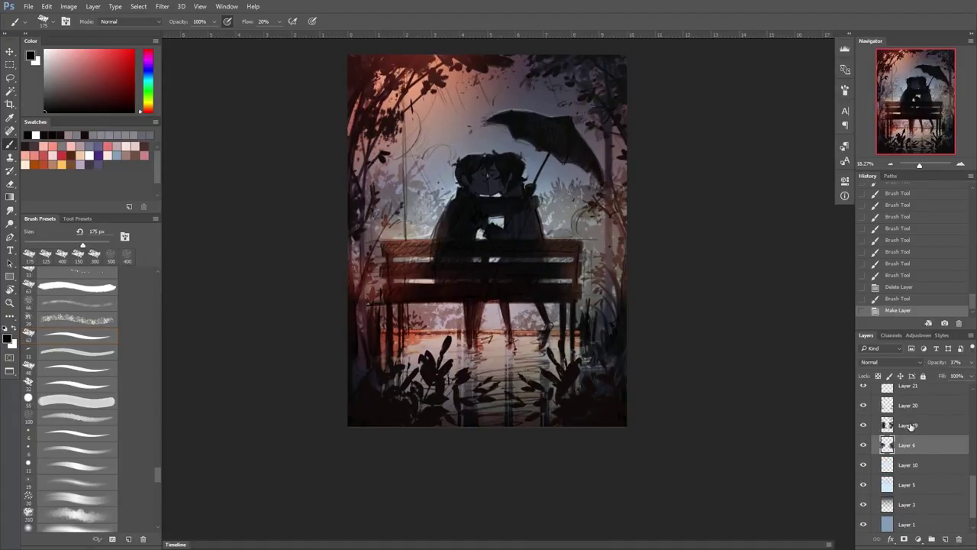
{"action": "left_click", "coordinate": [908, 426]}
{"action": "left_click", "coordinate": [945, 538]}
{"action": "left_click", "coordinate": [863, 445]}
Paint pale lavender haze around the couple on Layer 24 with the 900 px cloudy brush
{"action": "left_click", "coordinate": [77, 218]}
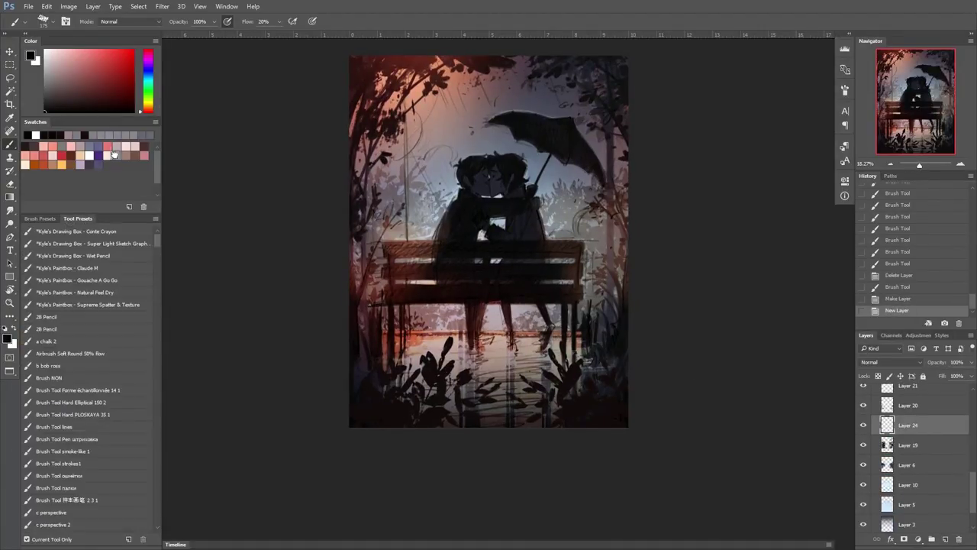
{"action": "left_click", "coordinate": [119, 148]}
{"action": "left_click_drag", "start_coordinate": [158, 241], "coordinate": [159, 374]}
{"action": "key", "text": "ctrl+z"}
{"action": "left_click", "coordinate": [105, 300]}
{"action": "left_click_drag", "start_coordinate": [427, 198], "coordinate": [436, 251]}
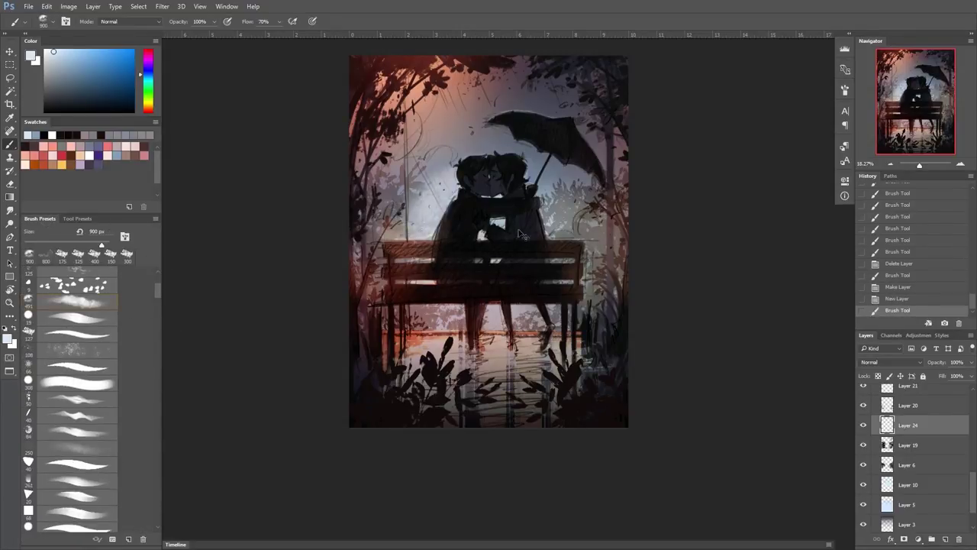
Sample pale blue tones and strengthen the misty glow around the couple's heads and shoulders, undoing an unwanted dab
{"action": "scroll", "coordinate": [753, 327], "scroll_direction": "up", "scroll_amount": 1}
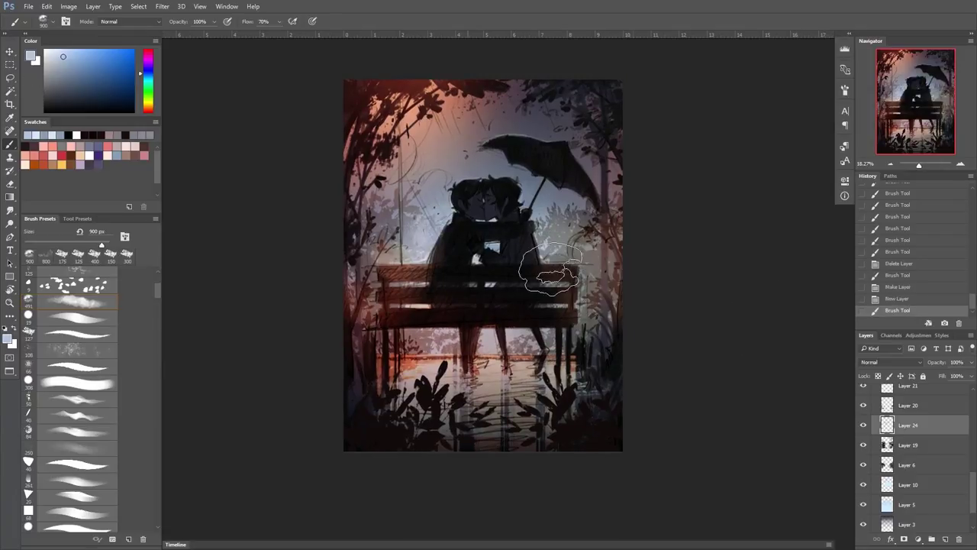
{"action": "left_click", "coordinate": [491, 257], "text": "alt"}
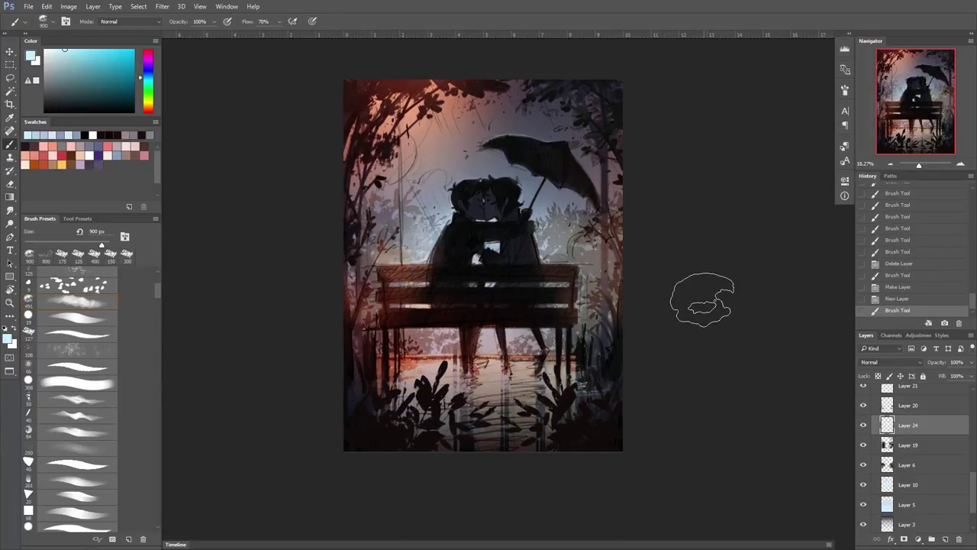
{"action": "mouse_move", "coordinate": [550, 252]}
{"action": "left_mouse_down"}
{"action": "mouse_move", "coordinate": [535, 199]}
{"action": "mouse_move", "coordinate": [497, 184]}
{"action": "left_mouse_up"}
{"action": "left_click", "coordinate": [489, 198]}
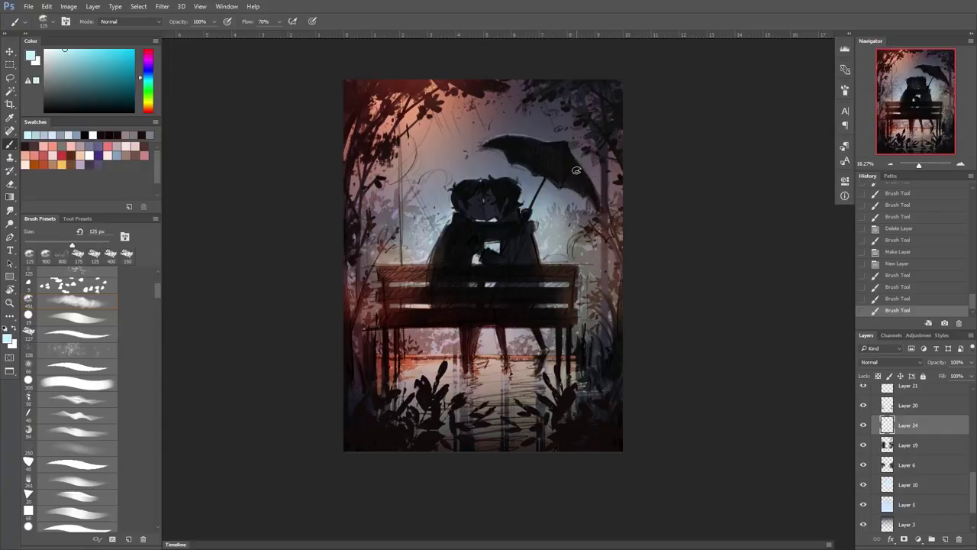
{"action": "left_click", "coordinate": [477, 202]}
{"action": "key", "text": "ctrl+z"}
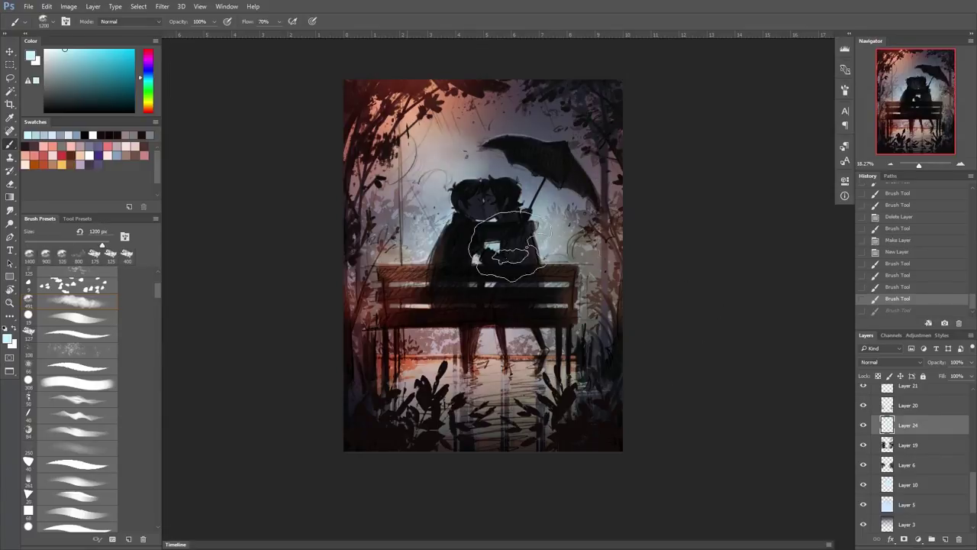
{"action": "left_click", "coordinate": [452, 208]}
Try small pale blue touches near the umbrella's tip with the brush reduced to 50 px
{"action": "key", "text": "bracketleft"}
{"action": "key", "text": "bracketleft"}
{"action": "key", "text": "bracketleft"}
{"action": "key", "text": "bracketleft"}
{"action": "key", "text": "bracketleft"}
{"action": "key", "text": "bracketleft"}
{"action": "left_click", "coordinate": [489, 142]}
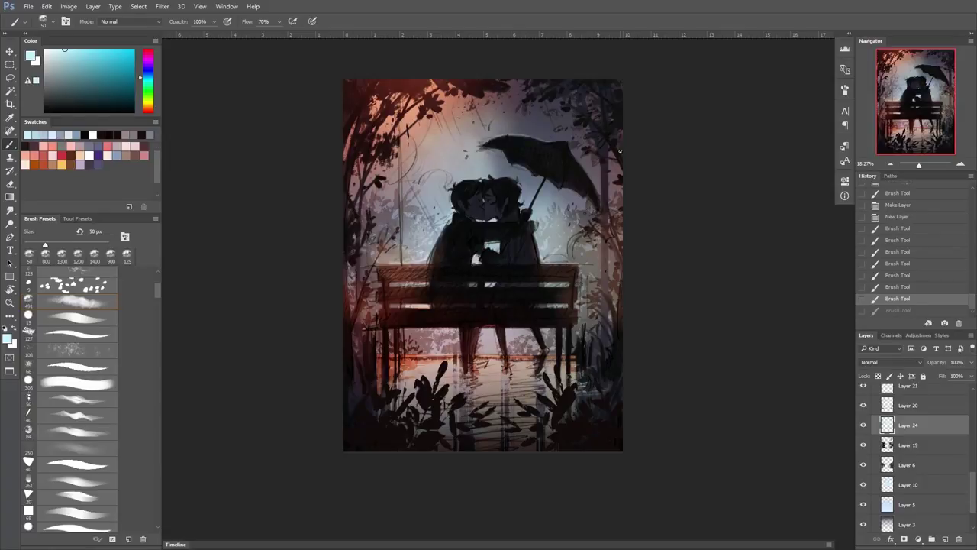
Try thin vertical mauve strokes beside the couple on a new layer, and step back to the earlier glow strokes
{"action": "key", "text": "ctrl+shift+alt+n"}
{"action": "left_click", "coordinate": [385, 243], "text": "alt"}
{"action": "left_click_drag", "start_coordinate": [447, 163], "coordinate": [448, 226]}
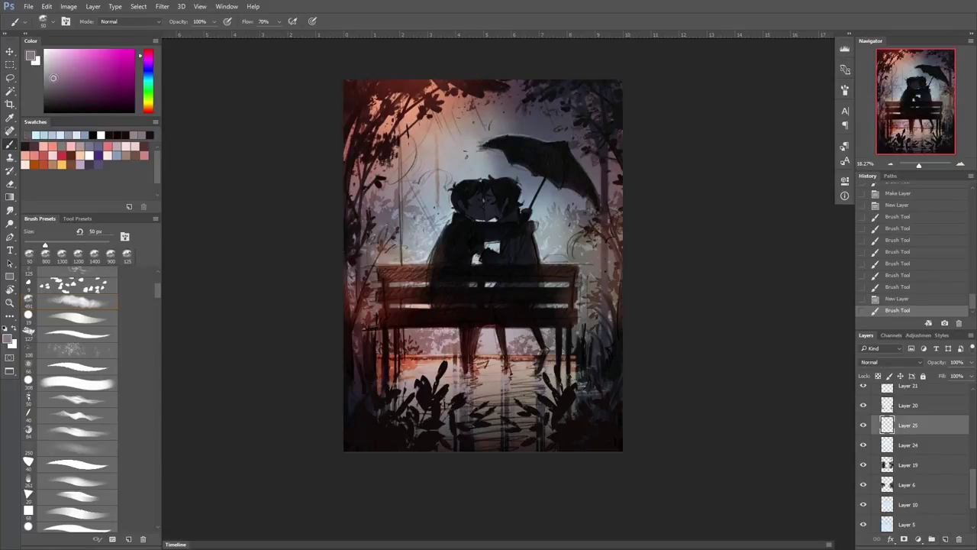
{"action": "left_click", "coordinate": [433, 154]}
{"action": "key", "text": "ctrl+alt+z"}
{"action": "key", "text": "bracketleft"}
{"action": "key", "text": "ctrl+alt+z"}
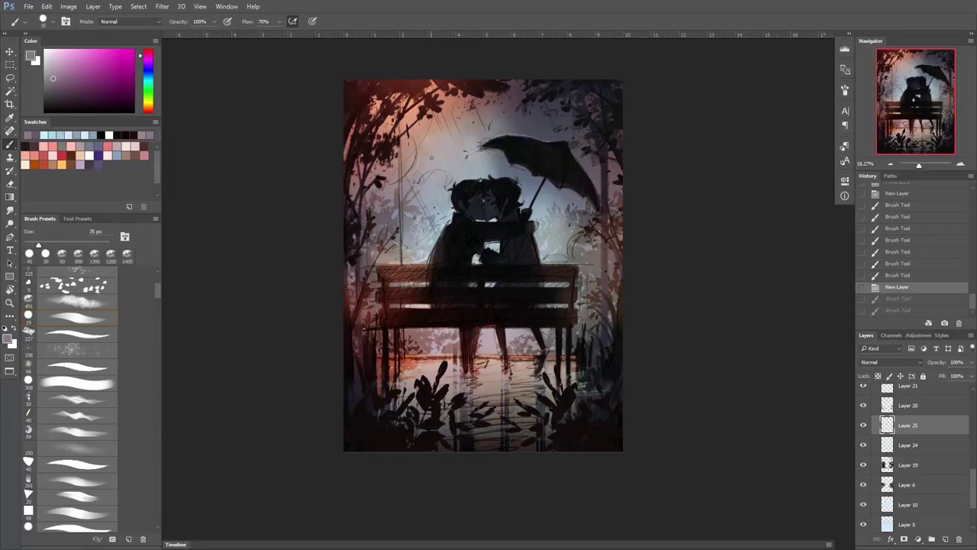
{"action": "key", "text": "bracketleft"}
{"action": "left_click", "coordinate": [864, 426]}
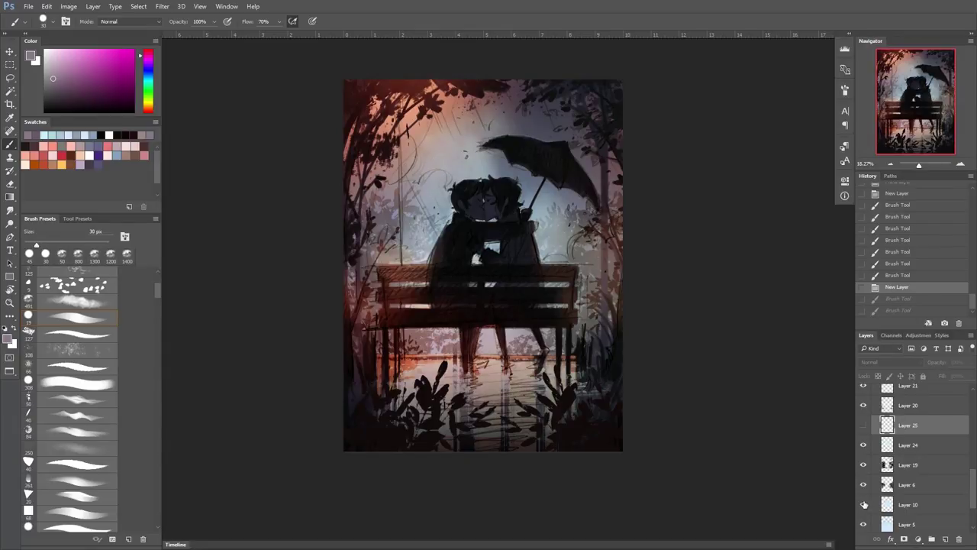
{"action": "left_click", "coordinate": [897, 242]}
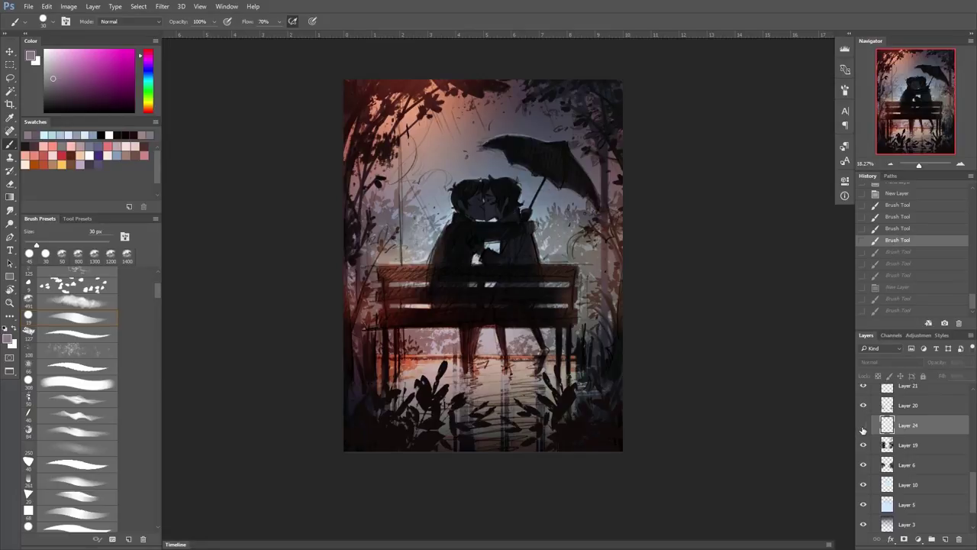
Group all the painting layers below Group 2, and delete the duplicate made of that new group
{"action": "scroll", "coordinate": [886, 444], "scroll_direction": "up", "scroll_amount": 1}
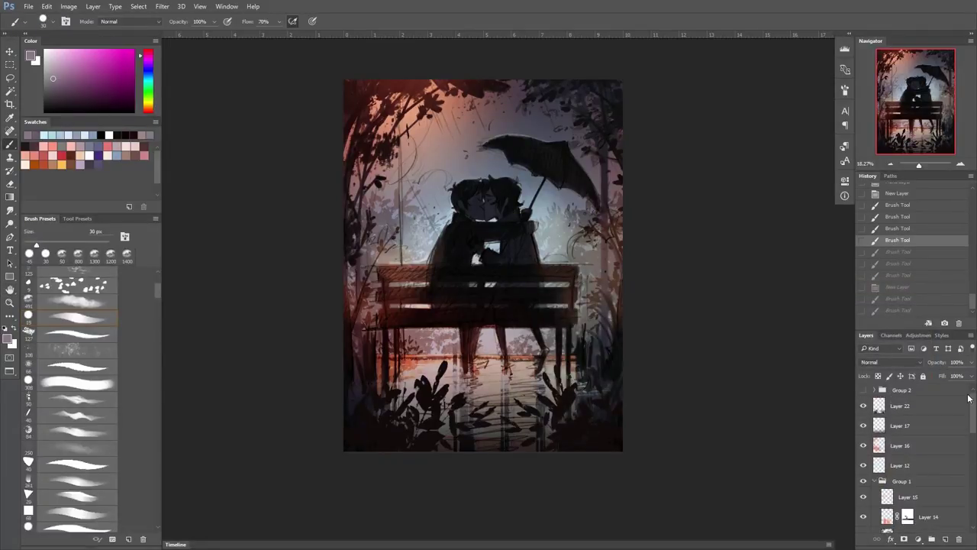
{"action": "key", "text": "ctrl+g"}
{"action": "key", "text": "ctrl+j"}
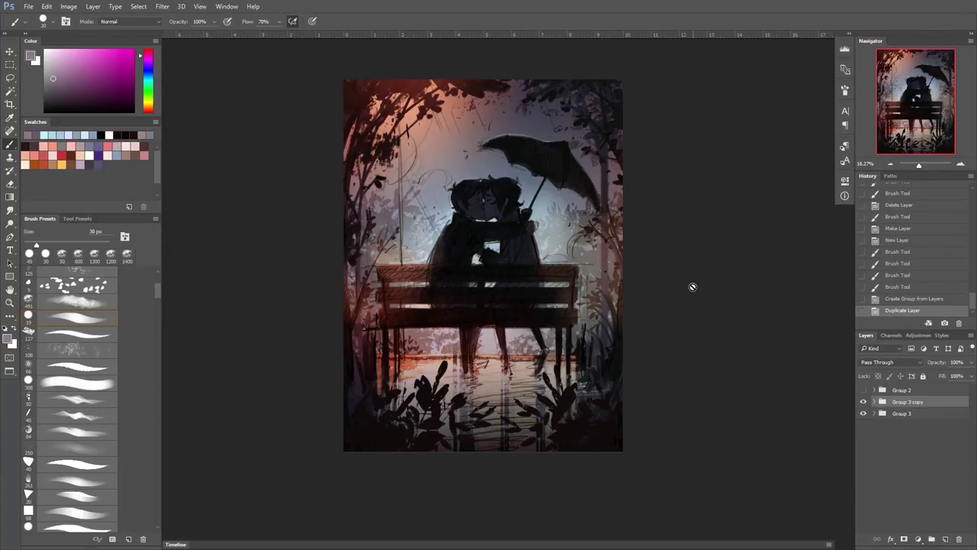
{"action": "key", "text": "Delete"}
Draw a straight dark lamp post left of the couple, running from the canopy down to the bench
{"action": "left_click", "coordinate": [915, 483]}
{"action": "left_click", "coordinate": [400, 120]}
{"action": "left_click", "coordinate": [401, 264], "text": "shift"}
{"action": "key", "text": "alt+bracketleft"}
{"action": "key", "text": "alt+bracketleft"}
{"action": "left_click", "coordinate": [398, 107]}
{"action": "left_click", "coordinate": [400, 228], "text": "shift"}
{"action": "left_click", "coordinate": [399, 114]}
{"action": "left_click", "coordinate": [400, 261], "text": "shift"}
{"action": "key", "text": "bracketright"}
{"action": "scroll", "coordinate": [432, 65], "scroll_direction": "up", "scroll_amount": 2}
{"action": "left_click", "coordinate": [405, 91]}
{"action": "left_click", "coordinate": [408, 245], "text": "shift"}
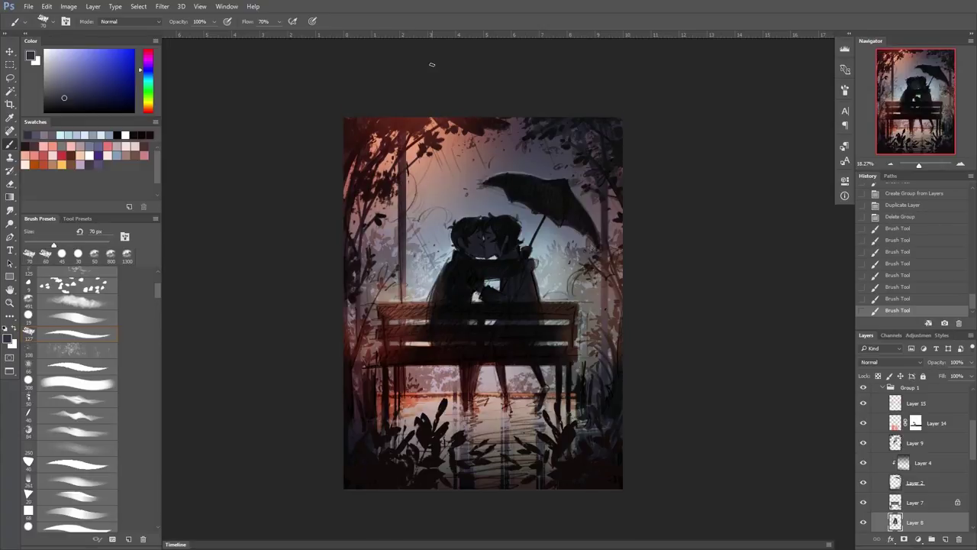
Try a dark stroke beside the right end of the bench and undo it
{"action": "left_click_drag", "start_coordinate": [581, 256], "coordinate": [572, 321]}
{"action": "key", "text": "ctrl+z"}
{"action": "key", "text": "ctrl+z"}
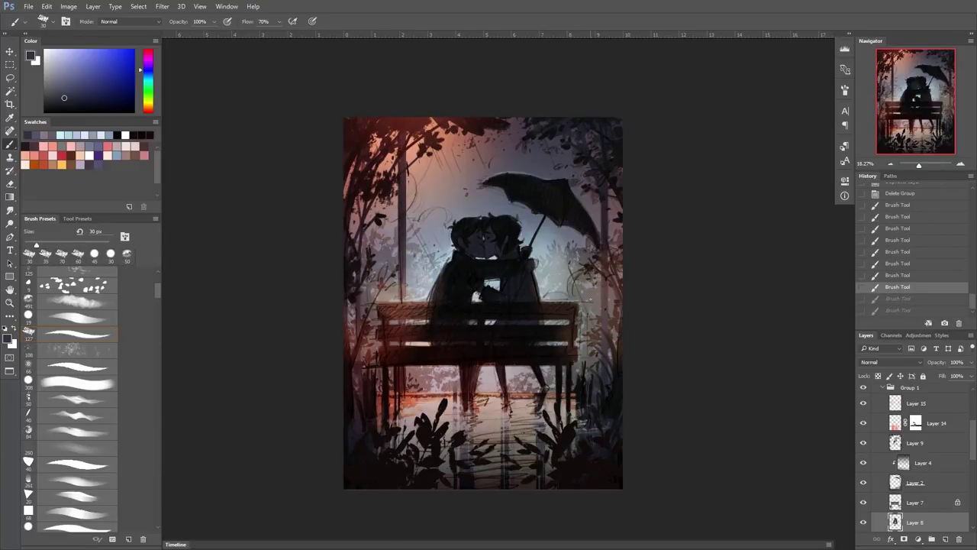
{"action": "key", "text": "ctrl+z"}
Add near-black strokes to the trees on Layer 2 with a small brush, undoing the last stroke
{"action": "left_click", "coordinate": [617, 465], "text": "ctrl"}
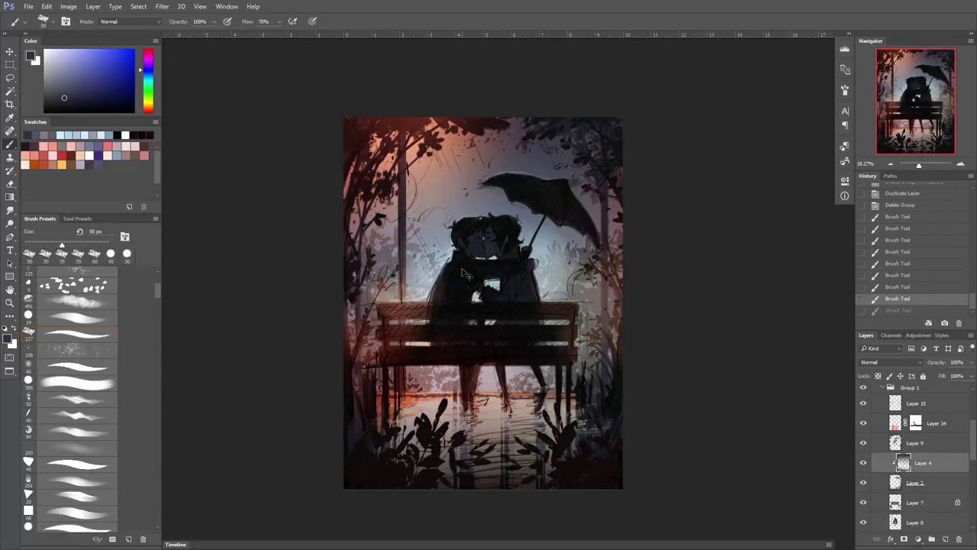
{"action": "left_click", "coordinate": [922, 484]}
{"action": "key", "text": "bracketleft"}
{"action": "key", "text": "bracketleft"}
{"action": "key", "text": "bracketleft"}
{"action": "key", "text": "bracketleft"}
{"action": "key", "text": "bracketleft"}
{"action": "key", "text": "bracketleft"}
{"action": "key", "text": "bracketleft"}
{"action": "key", "text": "bracketleft"}
{"action": "key", "text": "bracketleft"}
{"action": "left_click", "coordinate": [577, 162]}
{"action": "key", "text": "bracketleft"}
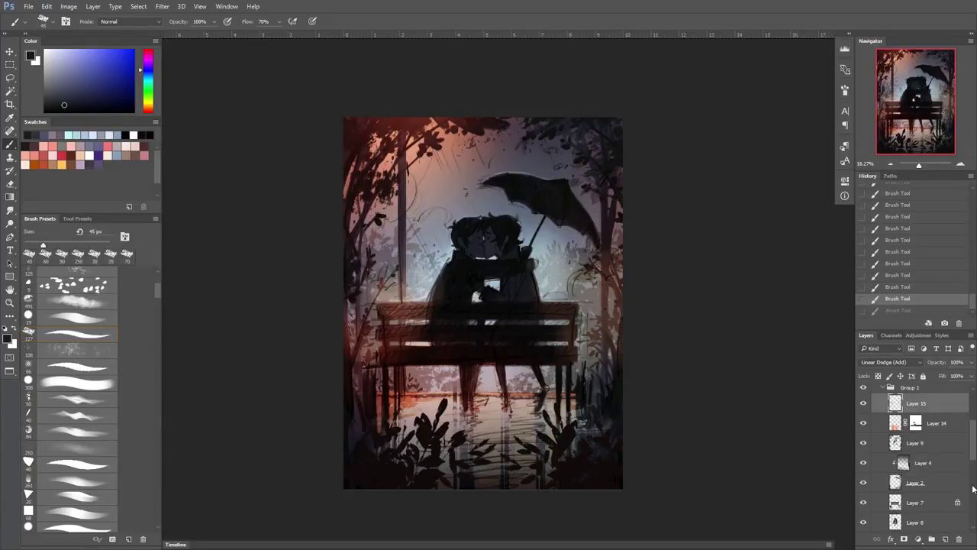
{"action": "key", "text": "ctrl+z"}
Duplicate Group 3 and merge the copy into a single layer
{"action": "left_click", "coordinate": [883, 387]}
{"action": "left_click", "coordinate": [905, 402]}
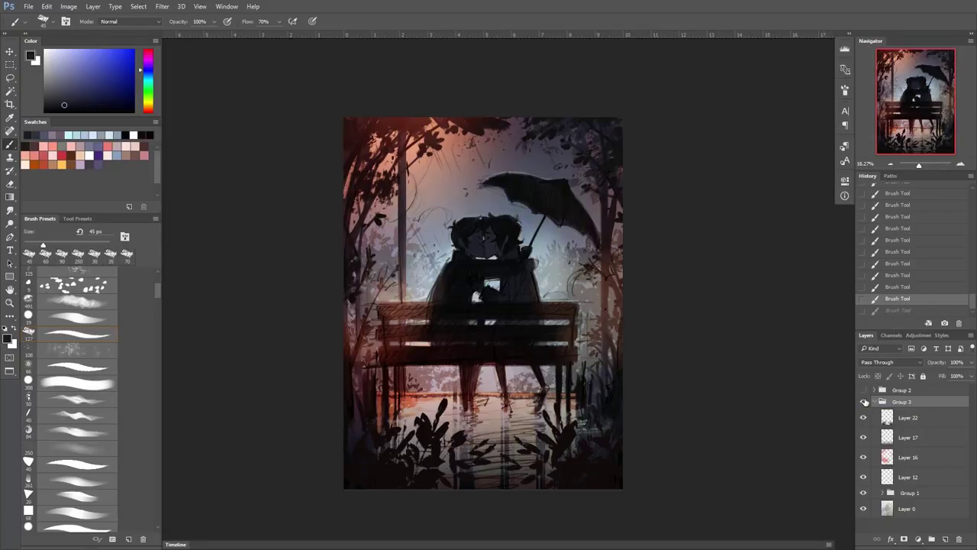
{"action": "left_click", "coordinate": [874, 402]}
{"action": "key", "text": "ctrl+j"}
{"action": "right_click", "coordinate": [908, 402]}
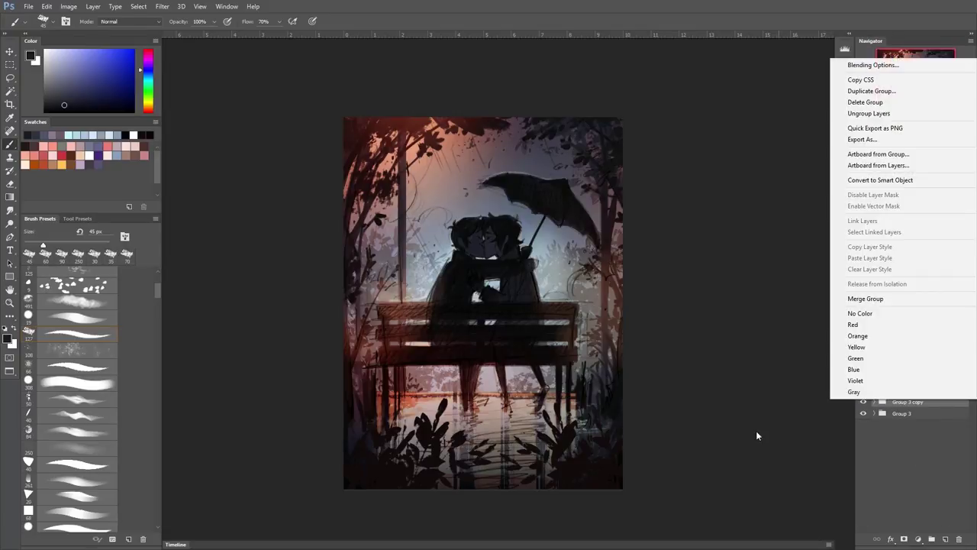
{"action": "left_click", "coordinate": [865, 298]}
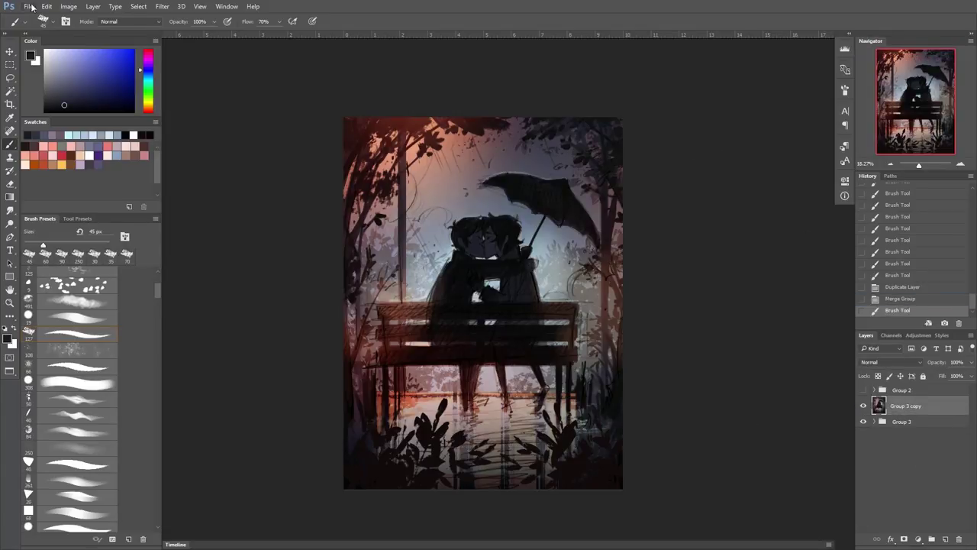
Lasso the couple's legs below the bench on the merged layer and copy them to a new layer
{"action": "left_click_drag", "start_coordinate": [922, 169], "coordinate": [921, 175]}
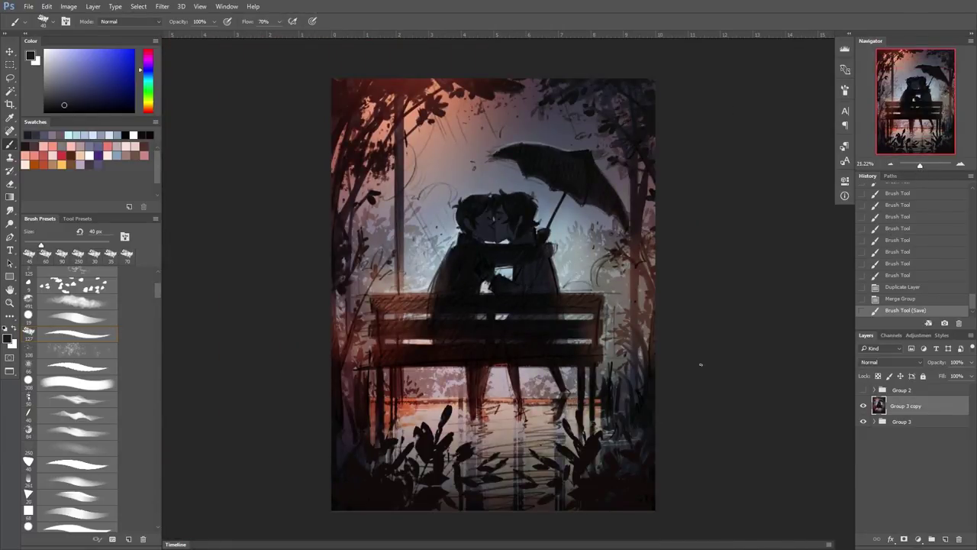
{"action": "scroll", "coordinate": [710, 386], "scroll_direction": "up", "scroll_amount": 2}
{"action": "left_click_drag", "start_coordinate": [922, 165], "coordinate": [920, 168]}
{"action": "key", "text": "l"}
{"action": "left_click_drag", "start_coordinate": [568, 410], "coordinate": [495, 430]}
{"action": "right_click", "coordinate": [514, 387]}
{"action": "left_click", "coordinate": [534, 245]}
Lasso the leftmost legs, cut them onto their own layer and move that layer one position down
{"action": "right_click", "coordinate": [472, 373]}
{"action": "mouse_move", "coordinate": [470, 346]}
{"action": "left_mouse_down"}
{"action": "mouse_move", "coordinate": [472, 372]}
{"action": "mouse_move", "coordinate": [515, 399]}
{"action": "mouse_move", "coordinate": [498, 401]}
{"action": "mouse_move", "coordinate": [481, 440]}
{"action": "mouse_move", "coordinate": [481, 416]}
{"action": "mouse_move", "coordinate": [519, 397]}
{"action": "left_mouse_up"}
{"action": "left_click", "coordinate": [510, 250]}
{"action": "key", "text": "ctrl+bracketleft"}
Try a transform on the cut-out leg piece and step back to the state before it
{"action": "right_click", "coordinate": [491, 387]}
{"action": "left_click", "coordinate": [519, 299]}
{"action": "key", "text": "Return"}
{"action": "left_click", "coordinate": [899, 298]}
Widen the cut-out leg piece to about 134% and erase its surplus edges
{"action": "key", "text": "ctrl+t"}
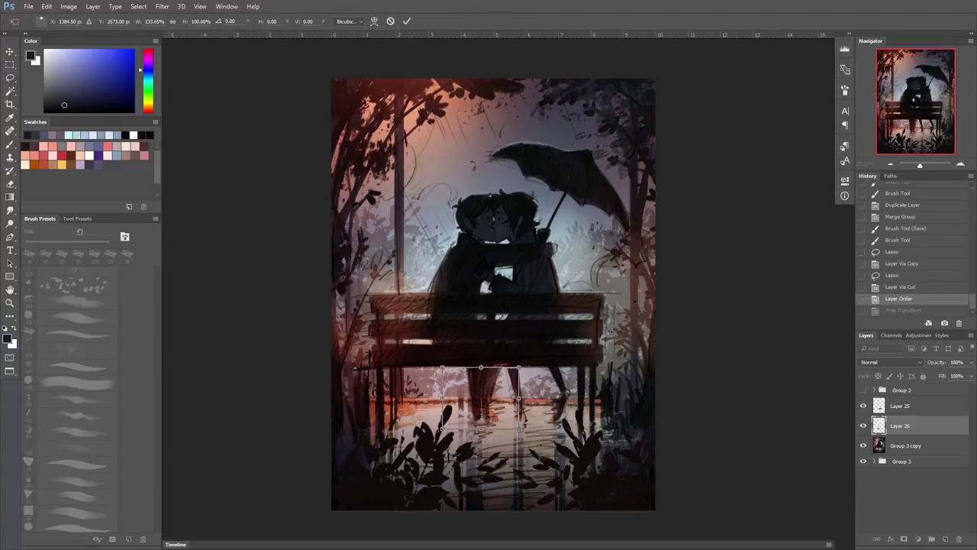
{"action": "key", "text": "Return"}
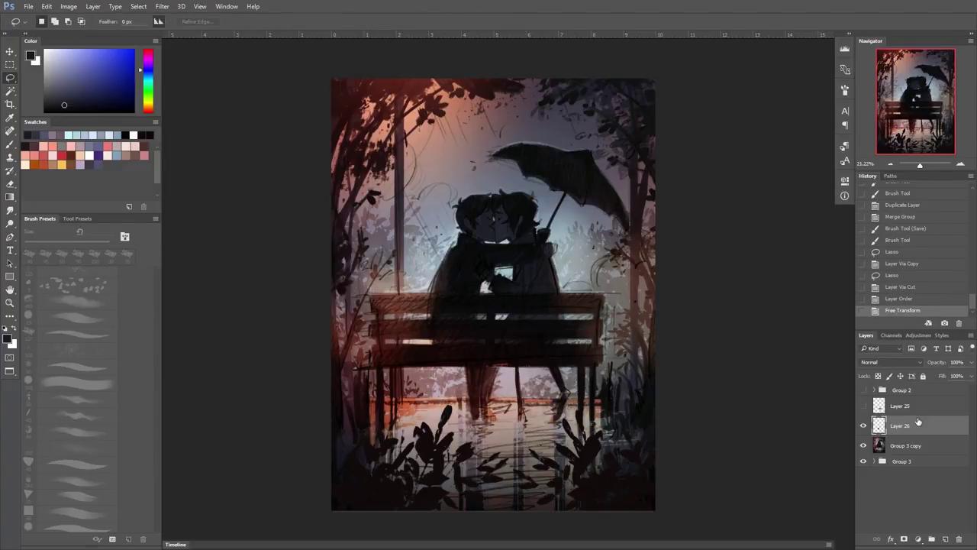
{"action": "key", "text": "e"}
{"action": "left_click_drag", "start_coordinate": [470, 401], "coordinate": [535, 355]}
{"action": "left_click_drag", "start_coordinate": [504, 393], "coordinate": [508, 412]}
Lasso the remaining legs and the raised foot and split them onto separate layers
{"action": "key", "text": "alt+bracketleft"}
{"action": "mouse_move", "coordinate": [577, 406]}
{"action": "left_mouse_down"}
{"action": "mouse_move", "coordinate": [557, 391]}
{"action": "mouse_move", "coordinate": [534, 413]}
{"action": "left_mouse_up"}
{"action": "key", "text": "ctrl+j"}
{"action": "key", "text": "ctrl+d"}
{"action": "mouse_move", "coordinate": [527, 368]}
{"action": "left_mouse_down"}
{"action": "mouse_move", "coordinate": [535, 428]}
{"action": "mouse_move", "coordinate": [554, 399]}
{"action": "mouse_move", "coordinate": [563, 414]}
{"action": "left_mouse_up"}
{"action": "key", "text": "ctrl+shift+j"}
Transform the newly cut leg piece, erase its excess over the water and nudge it left
{"action": "key", "text": "ctrl+t"}
{"action": "key", "text": "Return"}
{"action": "key", "text": "e"}
{"action": "mouse_move", "coordinate": [473, 466]}
{"action": "left_mouse_down"}
{"action": "mouse_move", "coordinate": [553, 374]}
{"action": "mouse_move", "coordinate": [535, 404]}
{"action": "left_mouse_up"}
{"action": "left_click", "coordinate": [649, 367]}
{"action": "key", "text": "v"}
{"action": "key", "text": "Left"}
Transform the next leg piece, reorder its layer in the stack and nudge it left
{"action": "key", "text": "alt+bracketleft"}
{"action": "key", "text": "ctrl+t"}
{"action": "key", "text": "Return"}
{"action": "key", "text": "l"}
{"action": "left_click_drag", "start_coordinate": [901, 405], "coordinate": [907, 415]}
{"action": "key", "text": "v"}
{"action": "key", "text": "Left"}
Erase the leftover edges around the right-hand legs, feet and their reflections
{"action": "key", "text": "e"}
{"action": "left_click_drag", "start_coordinate": [534, 401], "coordinate": [544, 408]}
{"action": "left_click_drag", "start_coordinate": [568, 457], "coordinate": [584, 462]}
{"action": "left_click_drag", "start_coordinate": [527, 382], "coordinate": [550, 413]}
{"action": "left_click_drag", "start_coordinate": [504, 370], "coordinate": [572, 424]}
Select the separate leg layers and put them together in a group
{"action": "key", "text": "alt+bracketleft"}
{"action": "key", "text": "alt+bracketleft"}
{"action": "key", "text": "alt+shift+bracketright"}
{"action": "key", "text": "alt+shift+bracketright"}
{"action": "key", "text": "ctrl+g"}
Erase excess around the middle leg, nudge the leg pieces slightly left and clean up Layer 26
{"action": "key", "text": "alt+bracketleft"}
{"action": "key", "text": "alt+bracketleft"}
{"action": "left_click_drag", "start_coordinate": [506, 359], "coordinate": [493, 412]}
{"action": "key", "text": "v"}
{"action": "key", "text": "Left"}
{"action": "key", "text": "alt+bracketleft"}
{"action": "key", "text": "Left"}
{"action": "key", "text": "Left"}
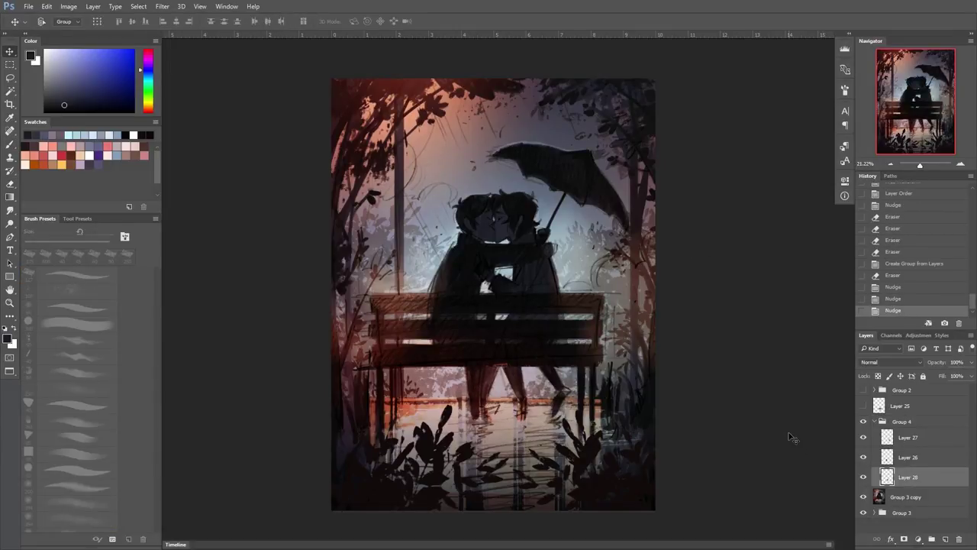
{"action": "left_click", "coordinate": [907, 449]}
Retouch the lower left leg on Layer 27 with Kyle's Wet Pencil, using colours sampled around the legs
{"action": "key", "text": "b"}
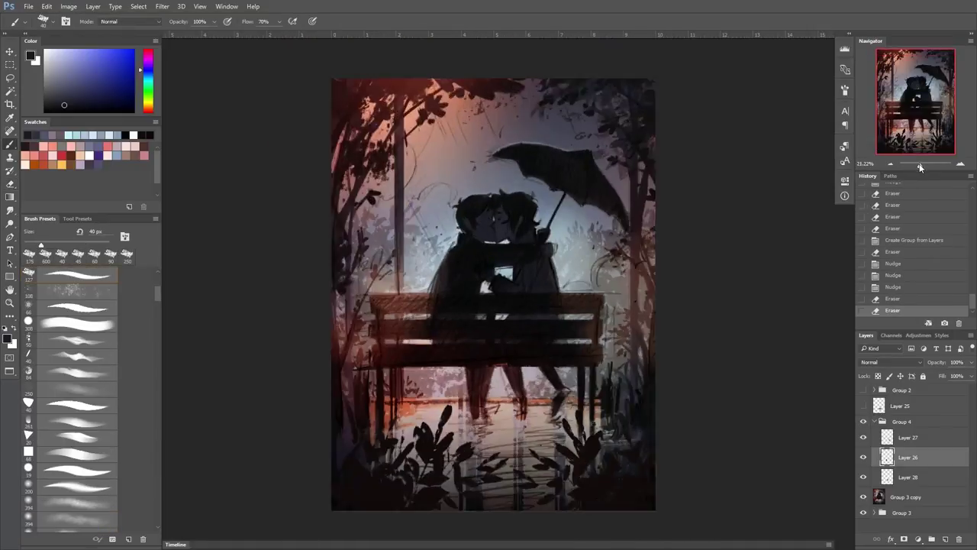
{"action": "left_click_drag", "start_coordinate": [920, 166], "coordinate": [921, 168]}
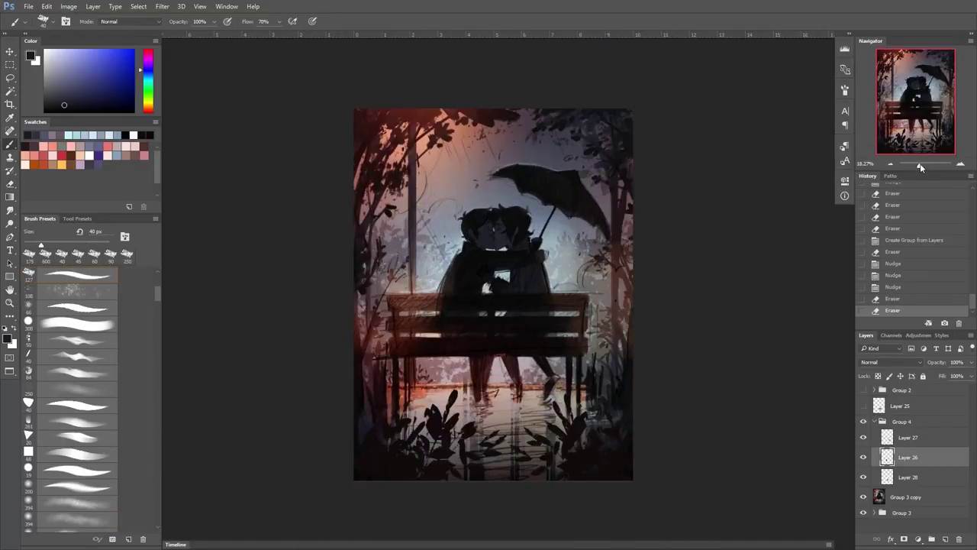
{"action": "left_click", "coordinate": [77, 218]}
{"action": "left_click", "coordinate": [76, 255]}
{"action": "key", "text": "alt+bracketright"}
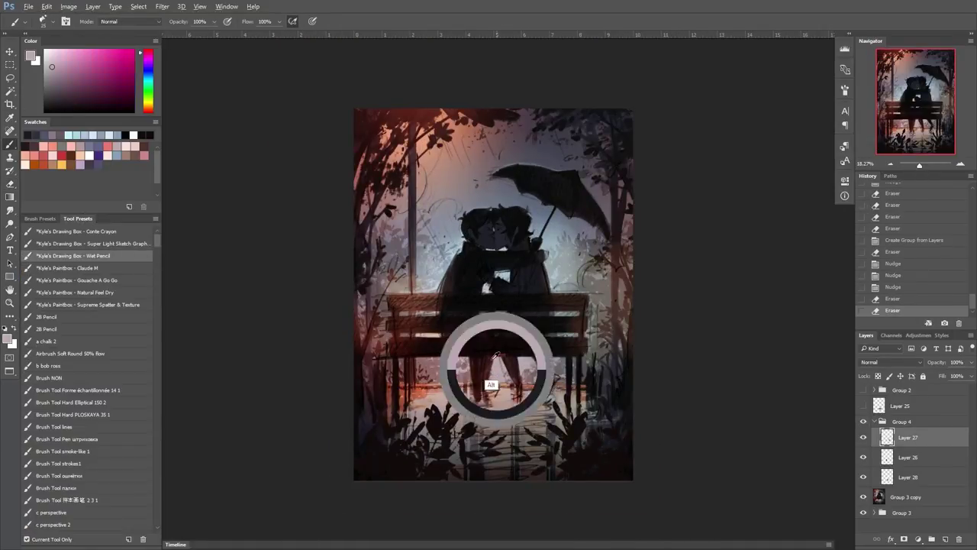
{"action": "left_click", "coordinate": [493, 370], "text": "alt"}
{"action": "left_click", "coordinate": [480, 359], "text": "alt"}
{"action": "left_click", "coordinate": [480, 388]}
{"action": "left_click", "coordinate": [479, 399]}
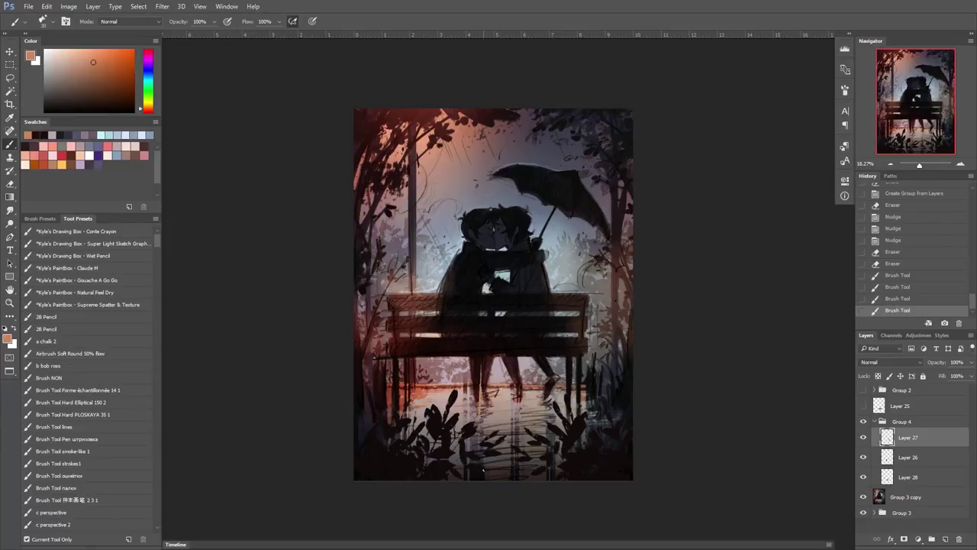
Blend the feet into the wet ground with warm and dark tones sampled from the water
{"action": "left_click", "coordinate": [475, 397], "text": "alt"}
{"action": "left_click", "coordinate": [471, 426]}
{"action": "left_click", "coordinate": [473, 412], "text": "alt"}
{"action": "left_click", "coordinate": [475, 401]}
{"action": "left_click", "coordinate": [512, 396]}
{"action": "left_click", "coordinate": [510, 397]}
Touch up the reflections beneath the right-hand foot with colours sampled from the water
{"action": "left_click", "coordinate": [527, 412], "text": "alt"}
{"action": "left_click", "coordinate": [534, 428]}
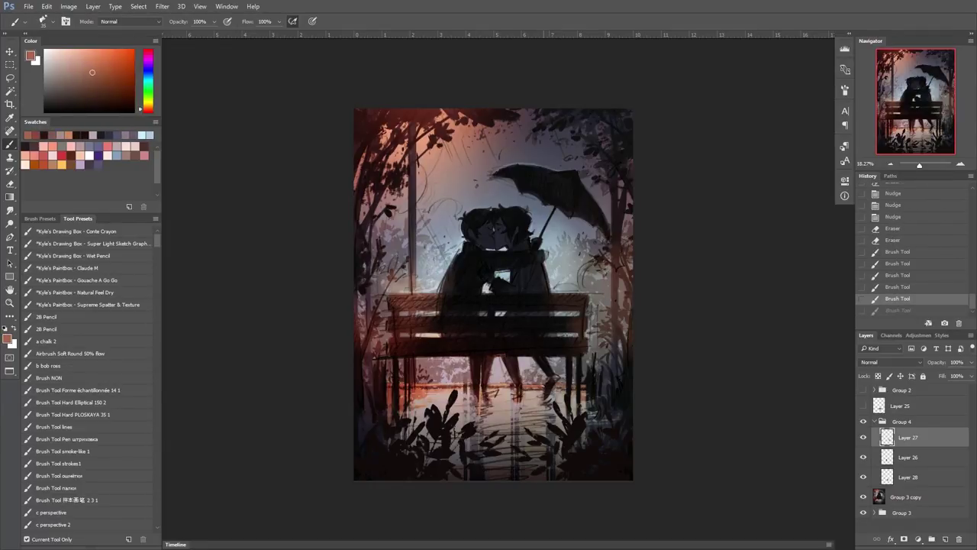
{"action": "left_click", "coordinate": [542, 439], "text": "alt"}
{"action": "left_click", "coordinate": [545, 447]}
{"action": "left_click", "coordinate": [548, 452]}
Try a sampled-colour touch on the bench's left edge, undo it and sample black from the bench underside
{"action": "left_click", "coordinate": [436, 339], "text": "alt"}
{"action": "left_click", "coordinate": [396, 367], "text": "alt"}
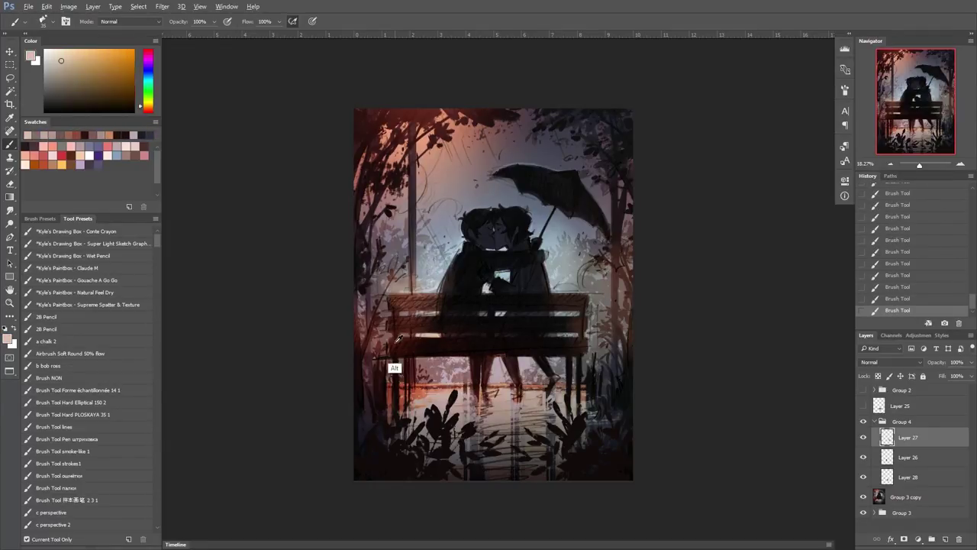
{"action": "left_click", "coordinate": [397, 343], "text": "alt"}
{"action": "left_click", "coordinate": [395, 348]}
{"action": "key", "text": "ctrl+z"}
{"action": "left_click", "coordinate": [475, 355], "text": "alt"}
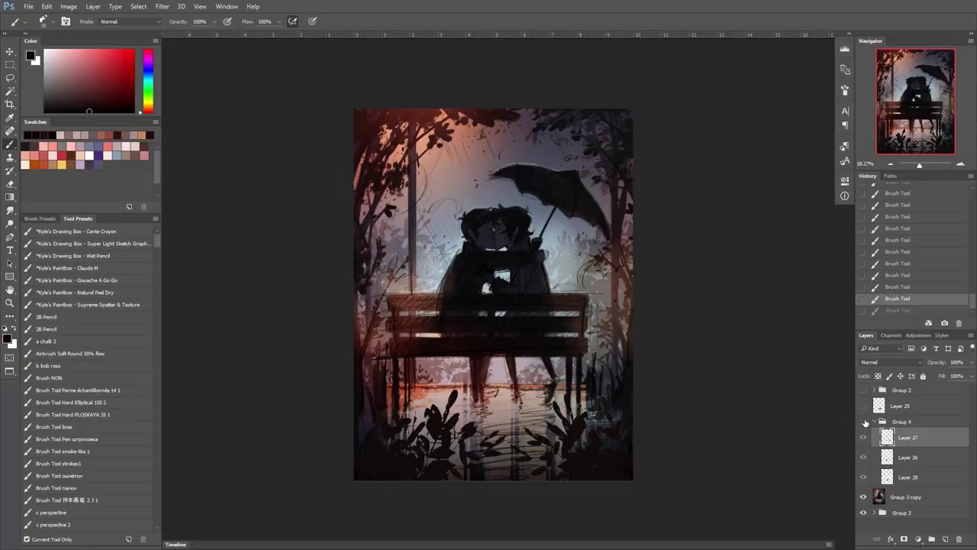
Try a stroke on the left figure's leg with a dark tone sampled beside it, and undo it
{"action": "left_click", "coordinate": [473, 374], "text": "alt"}
{"action": "left_click_drag", "start_coordinate": [472, 368], "coordinate": [471, 392]}
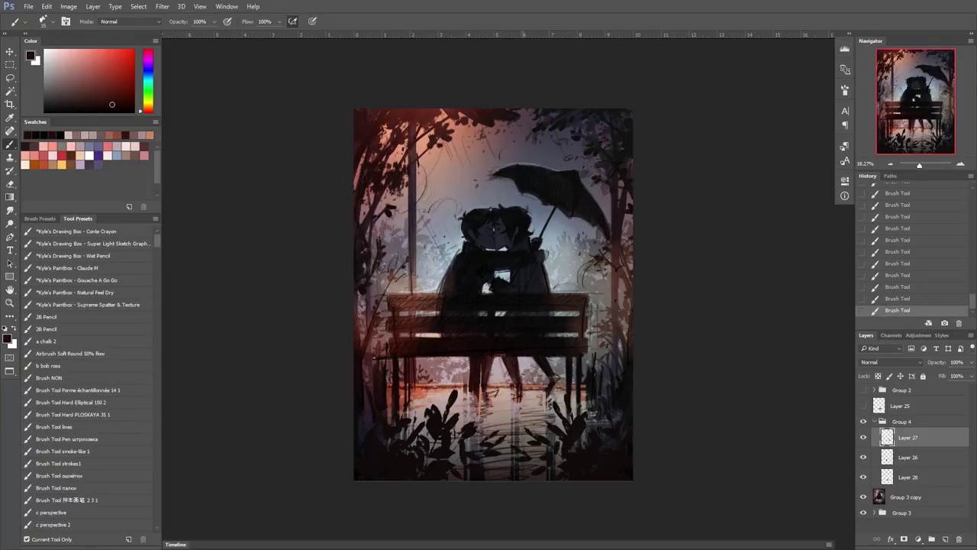
{"action": "key", "text": "ctrl+z"}
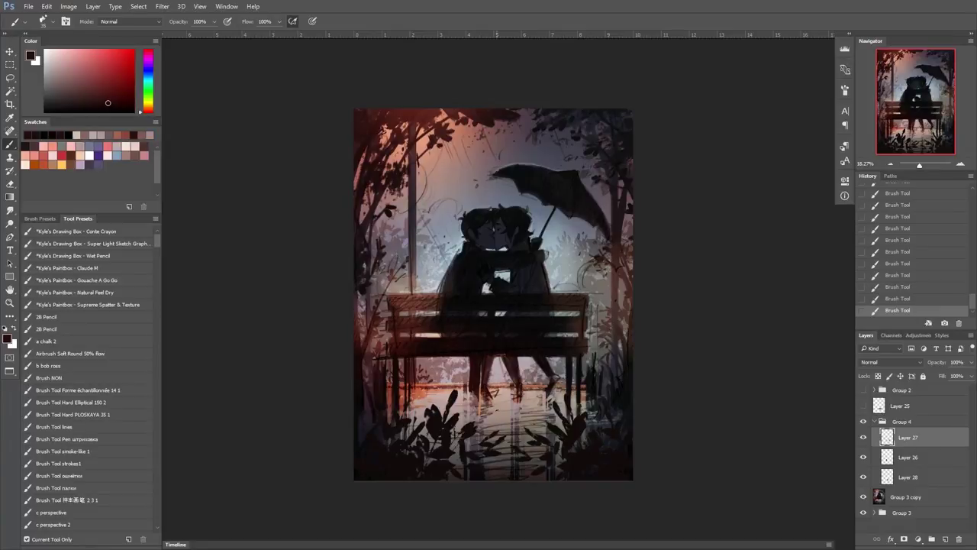
Step back through the recent leg strokes, hiding and showing Layer 27 to compare versions
{"action": "key", "text": "ctrl+alt+z"}
{"action": "key", "text": "ctrl+alt+z"}
{"action": "key", "text": "ctrl+alt+z"}
{"action": "key", "text": "ctrl+alt+z"}
{"action": "key", "text": "ctrl+alt+z"}
{"action": "key", "text": "ctrl+alt+z"}
{"action": "key", "text": "ctrl+alt+z"}
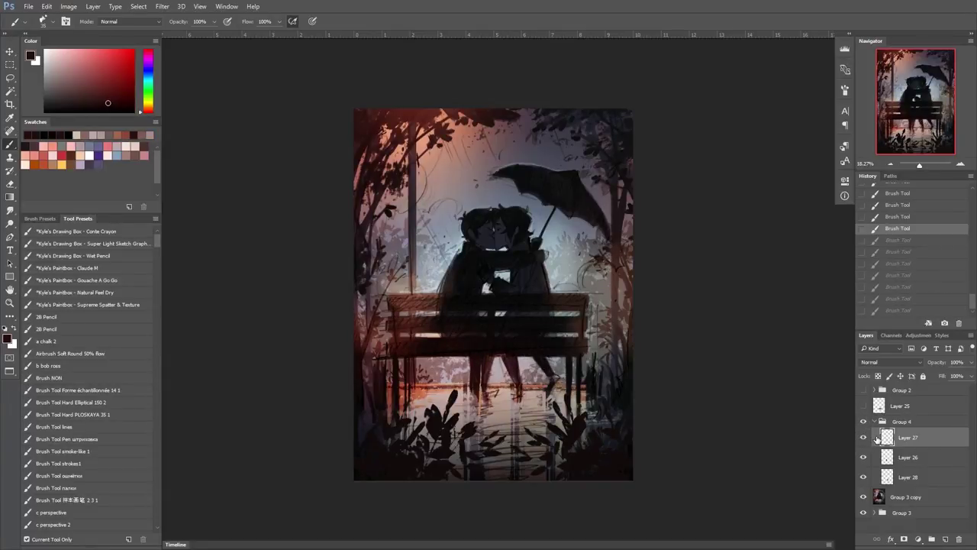
{"action": "left_click", "coordinate": [863, 438]}
{"action": "key", "text": "ctrl+alt+z"}
{"action": "key", "text": "ctrl+alt+z"}
{"action": "left_click", "coordinate": [863, 438]}
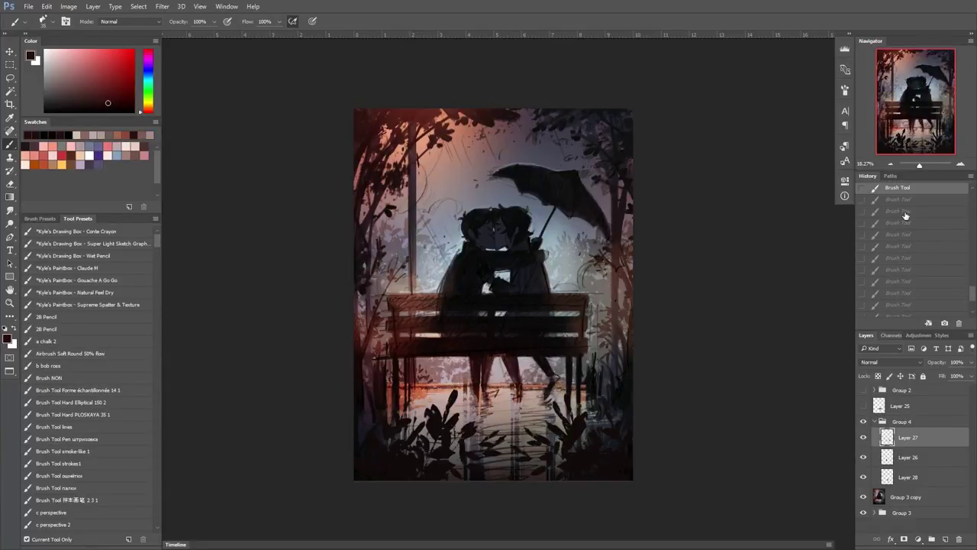
Restore the undone brush strokes on the legs
{"action": "key", "text": "ctrl+shift+z"}
{"action": "key", "text": "ctrl+shift+z"}
{"action": "key", "text": "ctrl+shift+z"}
{"action": "key", "text": "ctrl+shift+z"}
{"action": "key", "text": "ctrl+shift+z"}
{"action": "key", "text": "ctrl+shift+z"}
{"action": "key", "text": "ctrl+shift+z"}
{"action": "key", "text": "ctrl+shift+z"}
{"action": "key", "text": "ctrl+shift+z"}
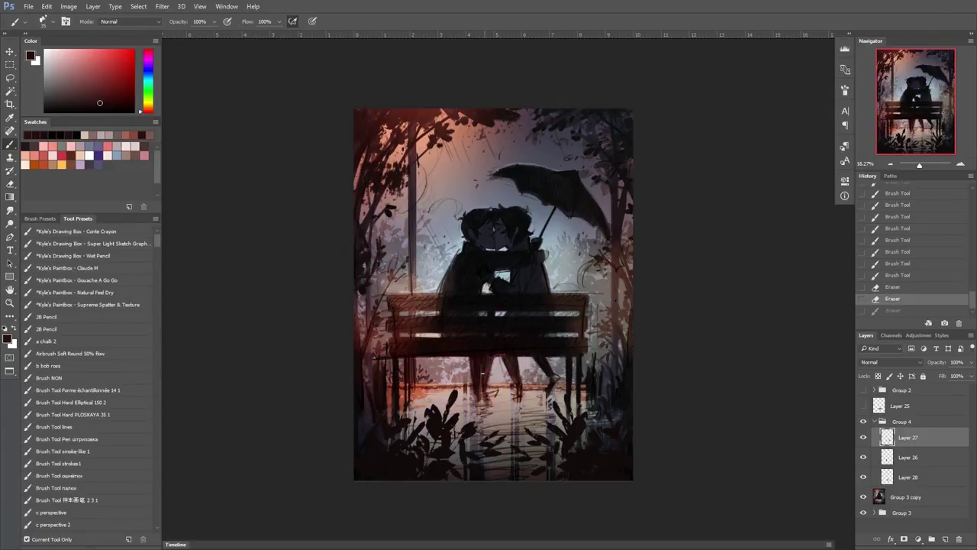
Clean up the painted legs with the Eraser, switching from Layer 27 to Layer 28
{"action": "key", "text": "ctrl+shift+z"}
{"action": "left_click", "coordinate": [899, 479]}
{"action": "key", "text": "e"}
{"action": "key", "text": "ctrl+shift+z"}
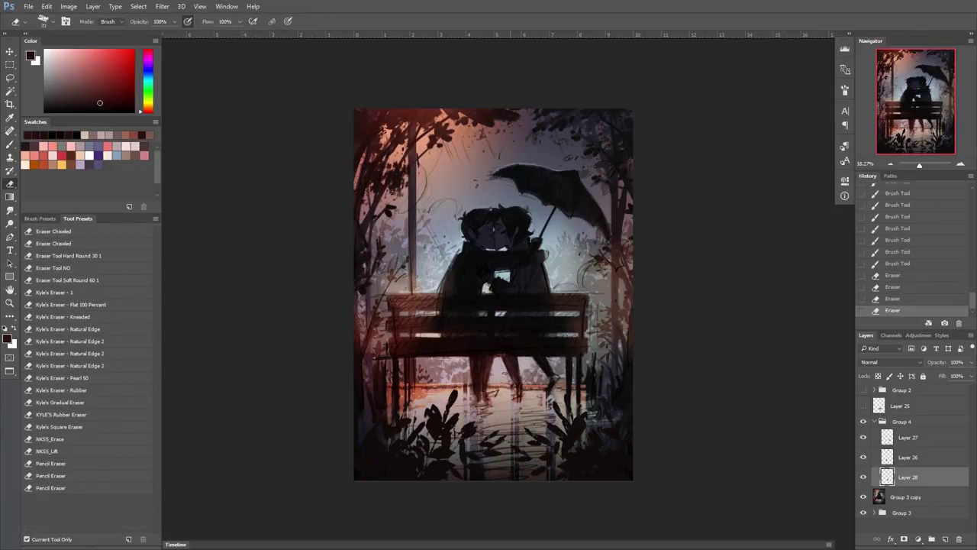
Create a new layer above Layer 27 and paint the right figure's dark thigh and leg across the bench slats
{"action": "left_click", "coordinate": [917, 437]}
{"action": "key", "text": "ctrl+shift+alt+n"}
{"action": "key", "text": "b"}
{"action": "left_click_drag", "start_coordinate": [521, 353], "coordinate": [546, 384]}
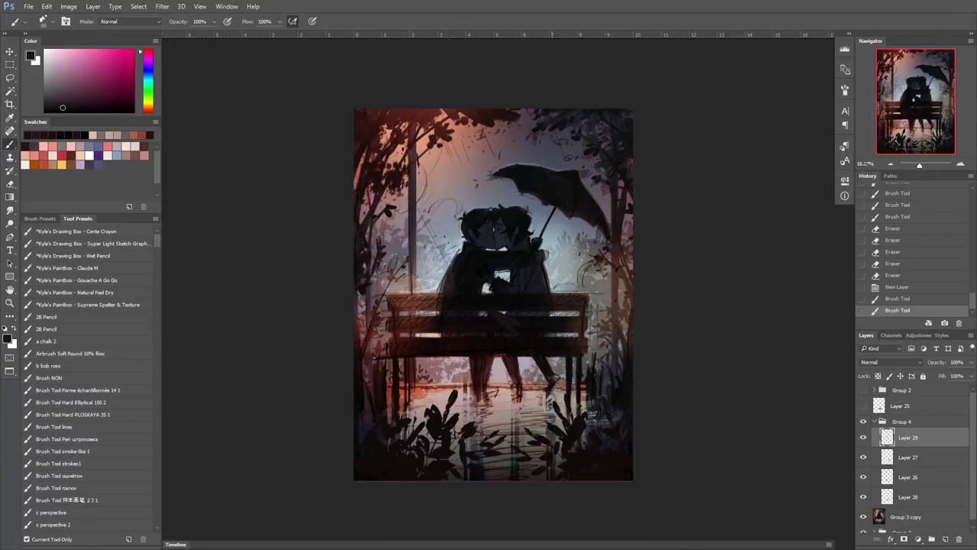
{"action": "left_click_drag", "start_coordinate": [550, 313], "coordinate": [534, 296]}
{"action": "key", "text": "ctrl+z"}
{"action": "left_click", "coordinate": [538, 359], "text": "alt"}
{"action": "left_click_drag", "start_coordinate": [535, 359], "coordinate": [544, 373]}
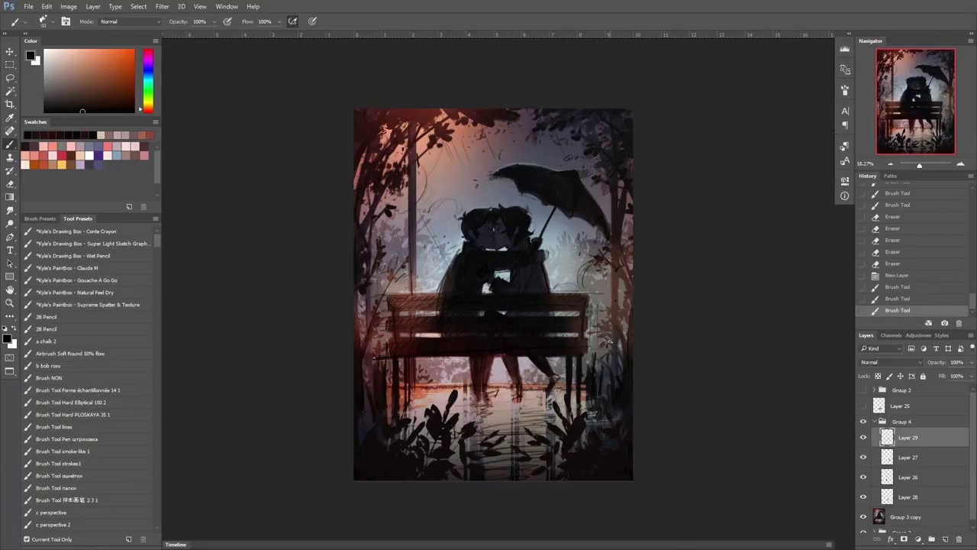
{"action": "left_click_drag", "start_coordinate": [516, 318], "coordinate": [566, 336]}
{"action": "left_click", "coordinate": [561, 335], "text": "alt"}
Try a sampled-colour touch on the foliage below the umbrella's right edge, and undo it
{"action": "left_click", "coordinate": [595, 267], "text": "alt"}
{"action": "left_click_drag", "start_coordinate": [596, 267], "coordinate": [605, 263]}
{"action": "left_click", "coordinate": [497, 151], "text": "alt"}
{"action": "key", "text": "ctrl+z"}
{"action": "key", "text": "ctrl+z"}
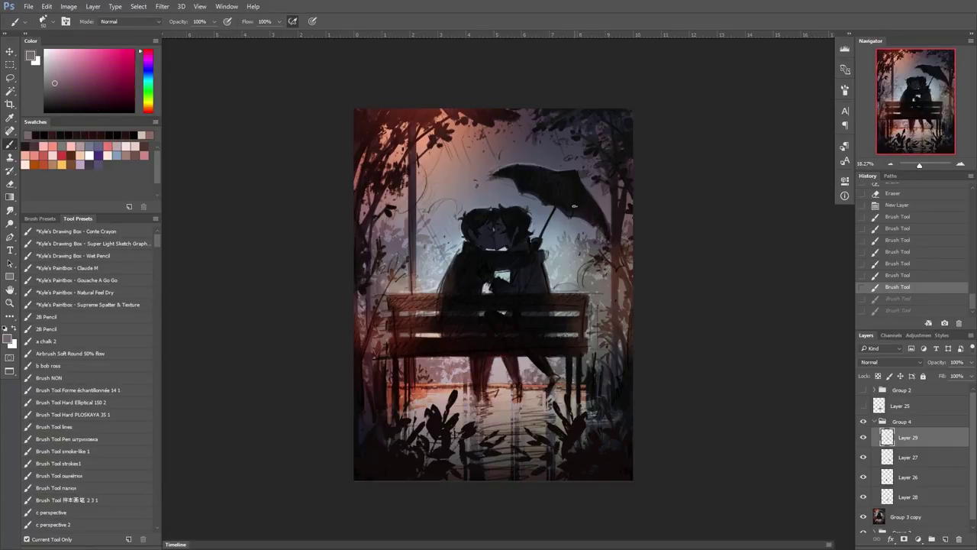
Add a new layer above Layer 29 and paint out the bench's lower rail around the right figure's legs with sampled colours
{"action": "key", "text": "ctrl+shift+alt+n"}
{"action": "left_click", "coordinate": [546, 356], "text": "alt"}
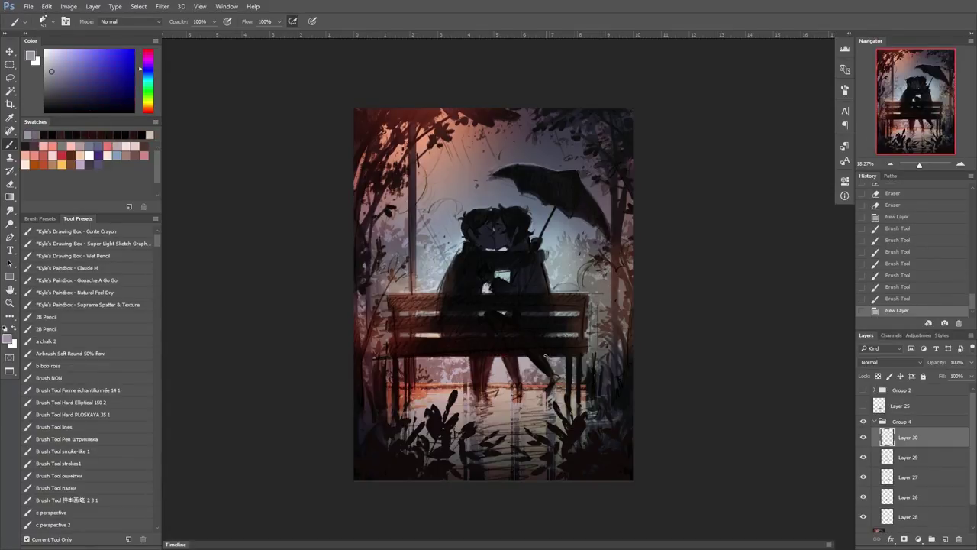
{"action": "left_click", "coordinate": [556, 354], "text": "alt"}
{"action": "left_click_drag", "start_coordinate": [584, 347], "coordinate": [592, 361]}
{"action": "left_click", "coordinate": [518, 351], "text": "alt"}
{"action": "left_click", "coordinate": [524, 353], "text": "alt"}
{"action": "left_click_drag", "start_coordinate": [519, 348], "coordinate": [527, 357]}
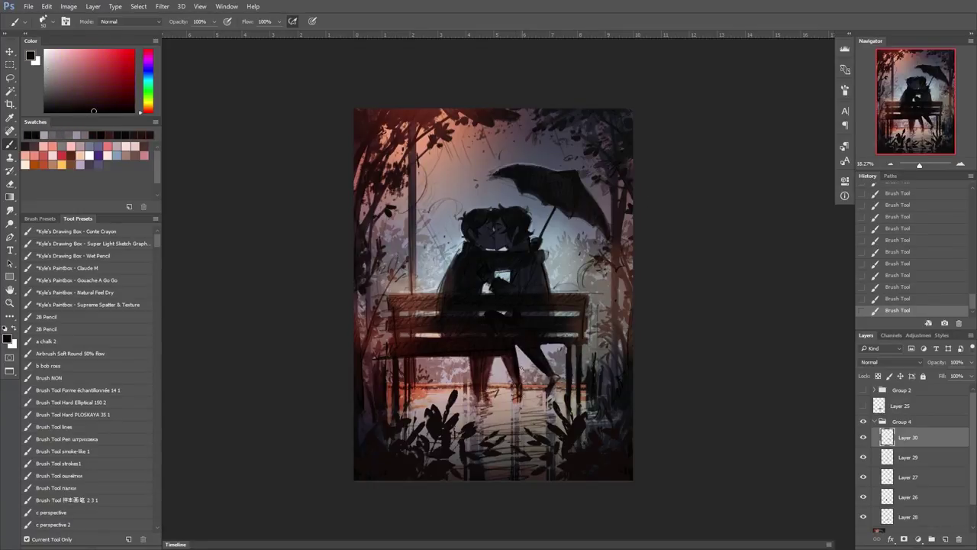
Paint out the bench's lower rail left of the legs with mauve and pale tones sampled from the background
{"action": "left_click", "coordinate": [498, 351], "text": "alt"}
{"action": "left_click", "coordinate": [465, 365], "text": "alt"}
{"action": "left_click", "coordinate": [463, 347], "text": "alt"}
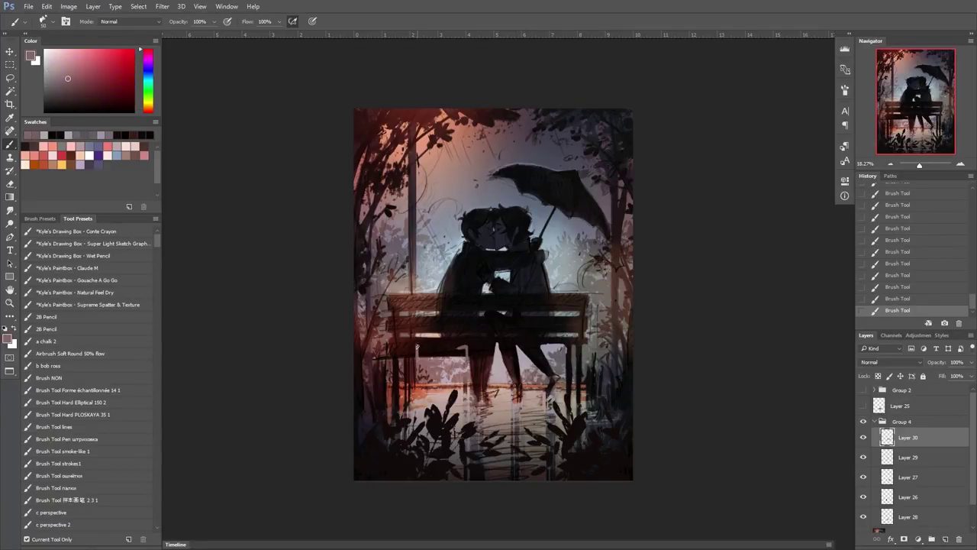
{"action": "left_click", "coordinate": [390, 349], "text": "alt"}
{"action": "left_click", "coordinate": [375, 373], "text": "alt"}
{"action": "left_click", "coordinate": [447, 365], "text": "alt"}
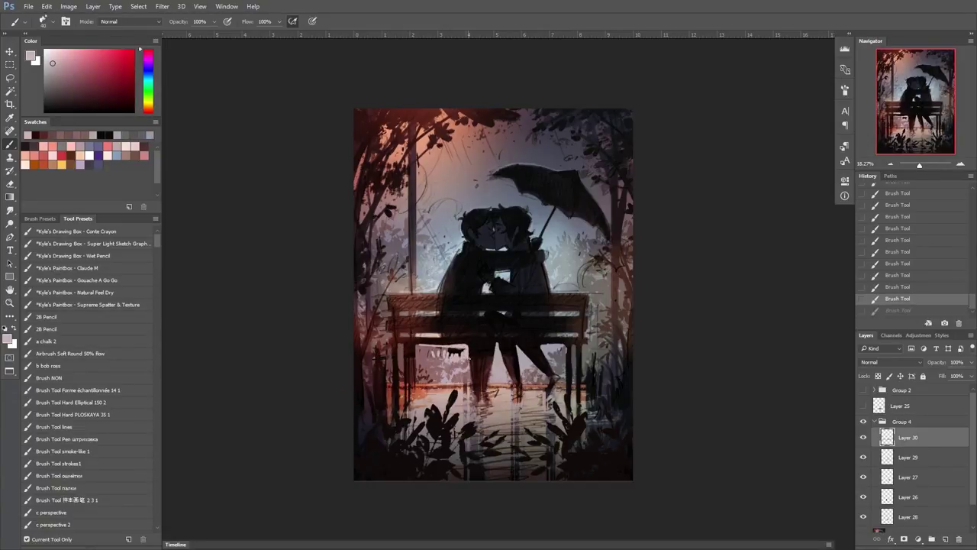
Cover the remaining dark patch beneath the bench's left half with sampled background tones in a rotated view, and straighten the canvas
{"action": "key", "text": "r"}
{"action": "mouse_move", "coordinate": [710, 374]}
{"action": "left_mouse_down"}
{"action": "mouse_move", "coordinate": [733, 315]}
{"action": "mouse_move", "coordinate": [732, 156]}
{"action": "left_mouse_up"}
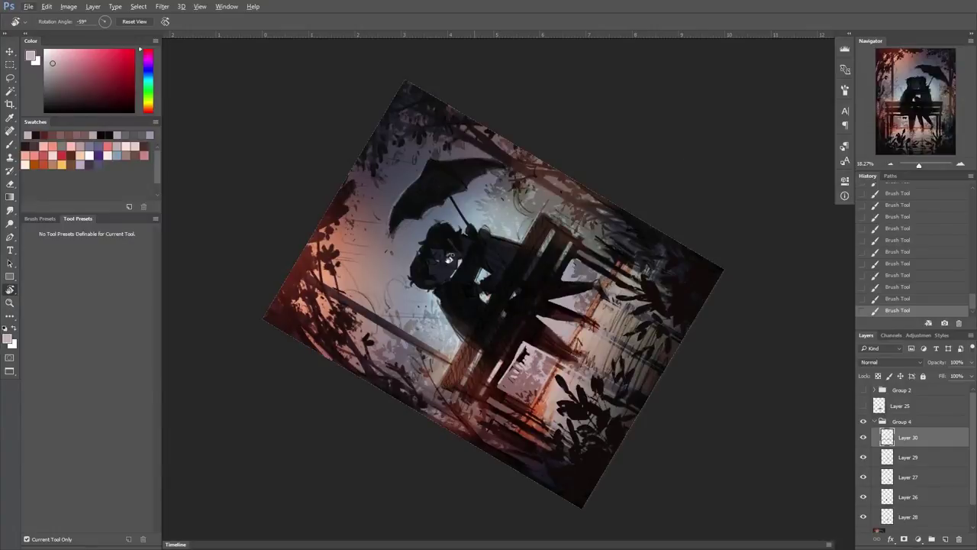
{"action": "left_click", "coordinate": [517, 318], "text": "alt"}
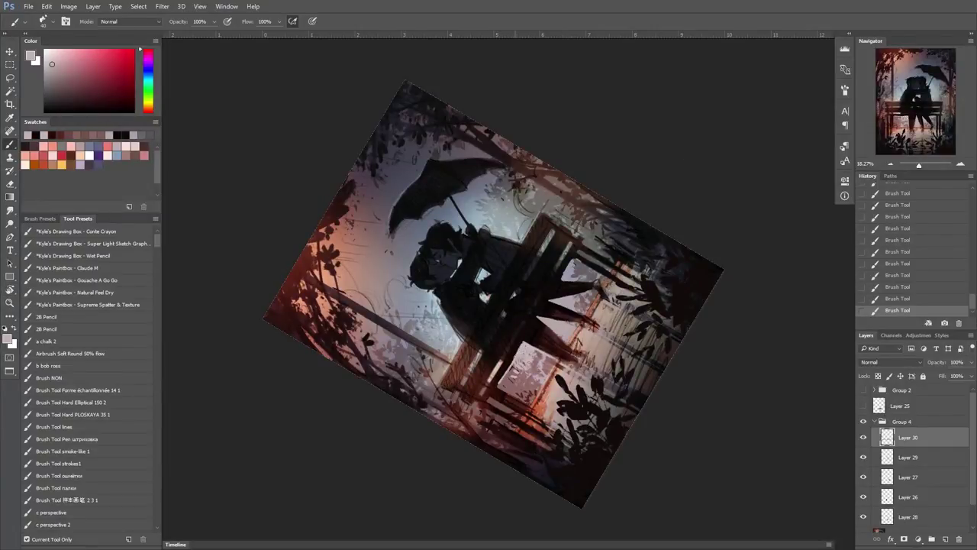
{"action": "key", "text": "r"}
{"action": "left_click_drag", "start_coordinate": [687, 159], "coordinate": [704, 345]}
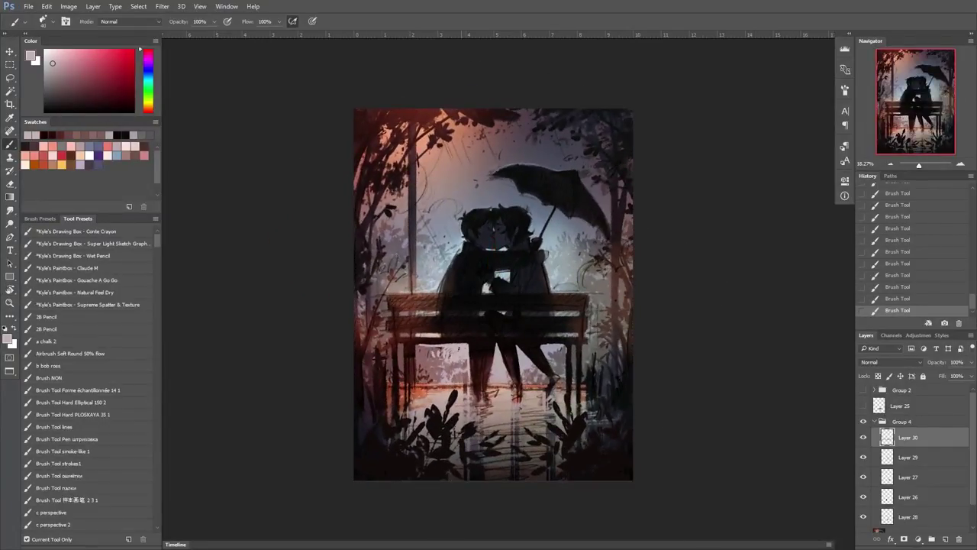
Touch up the bench's left underside and the left figure's leg edge with sampled dark tones, undoing unwanted strokes
{"action": "left_click", "coordinate": [456, 334], "text": "alt"}
{"action": "left_click", "coordinate": [410, 348], "text": "alt"}
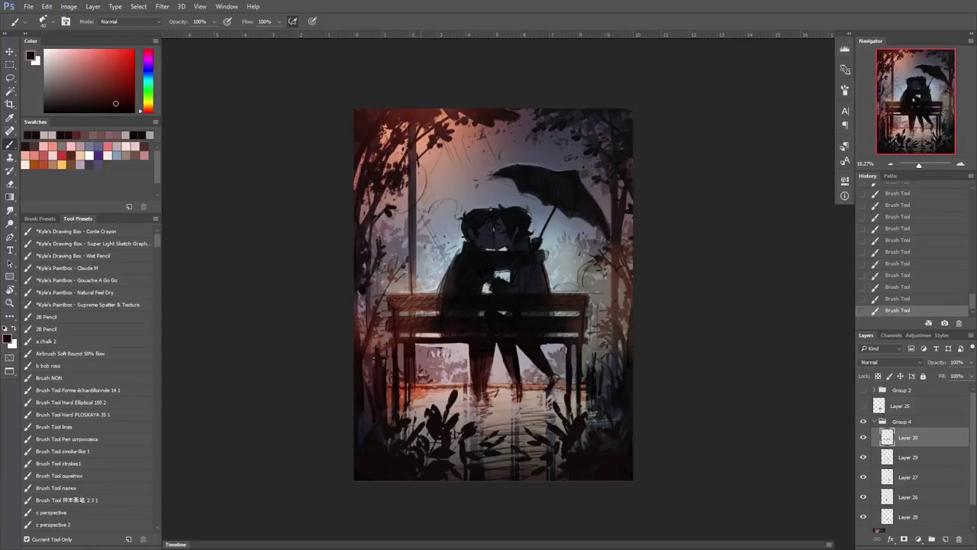
{"action": "left_click_drag", "start_coordinate": [469, 364], "coordinate": [470, 383]}
{"action": "key", "text": "ctrl+z"}
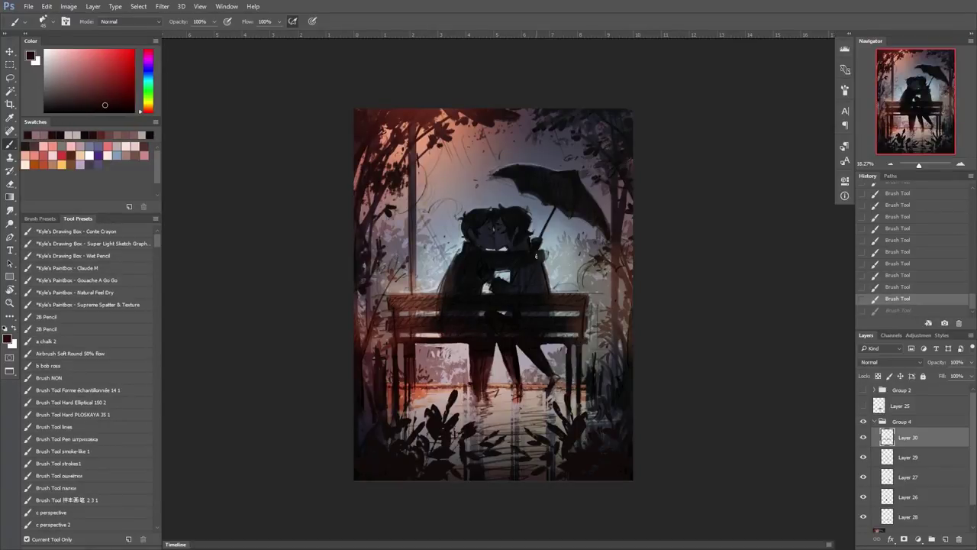
{"action": "key", "text": "ctrl+z"}
{"action": "key", "text": "ctrl+z"}
{"action": "key", "text": "ctrl+z"}
Hide and show Layer 30 repeatedly to compare the legs and bench before and after the repaint
{"action": "left_click", "coordinate": [863, 436]}
{"action": "left_click", "coordinate": [864, 436]}
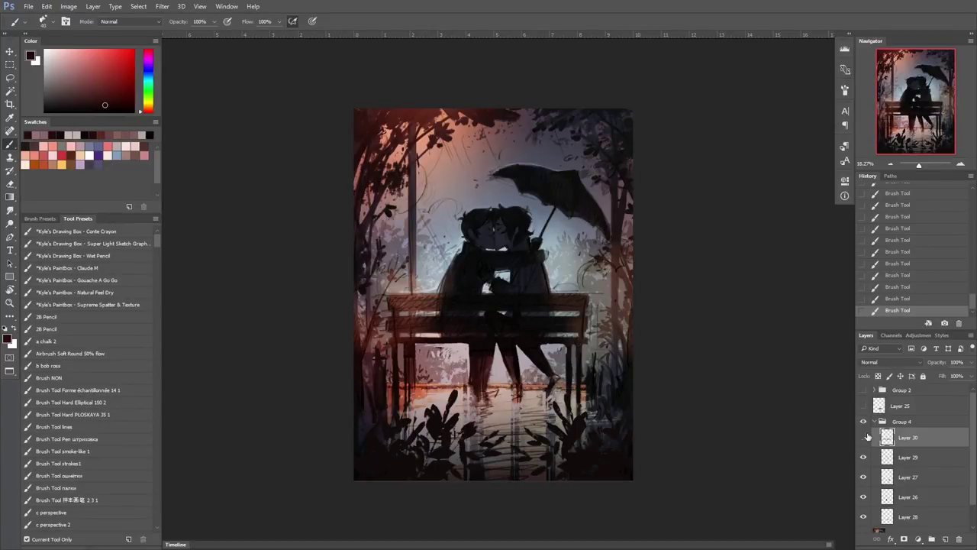
{"action": "left_click", "coordinate": [863, 437]}
{"action": "left_click", "coordinate": [865, 437]}
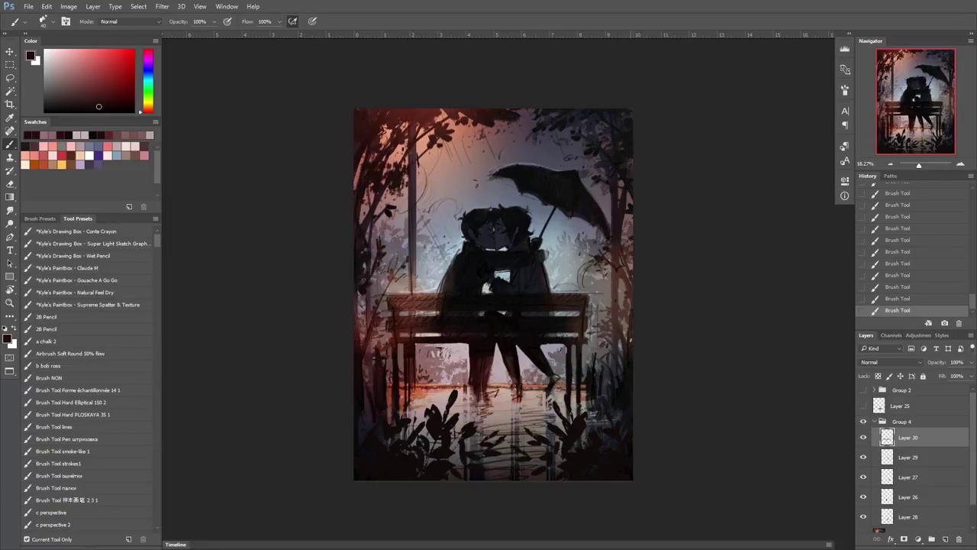
{"action": "left_click", "coordinate": [863, 437]}
{"action": "left_click", "coordinate": [864, 437]}
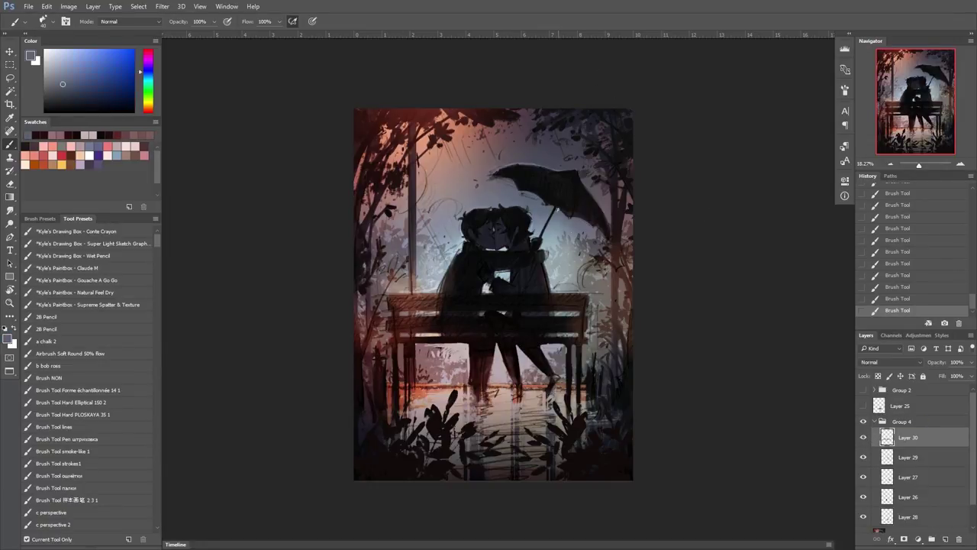
Show the rain in Group 2 and move Layer 25 below Group 4
{"action": "left_click", "coordinate": [863, 390]}
{"action": "left_click_drag", "start_coordinate": [900, 405], "coordinate": [899, 527]}
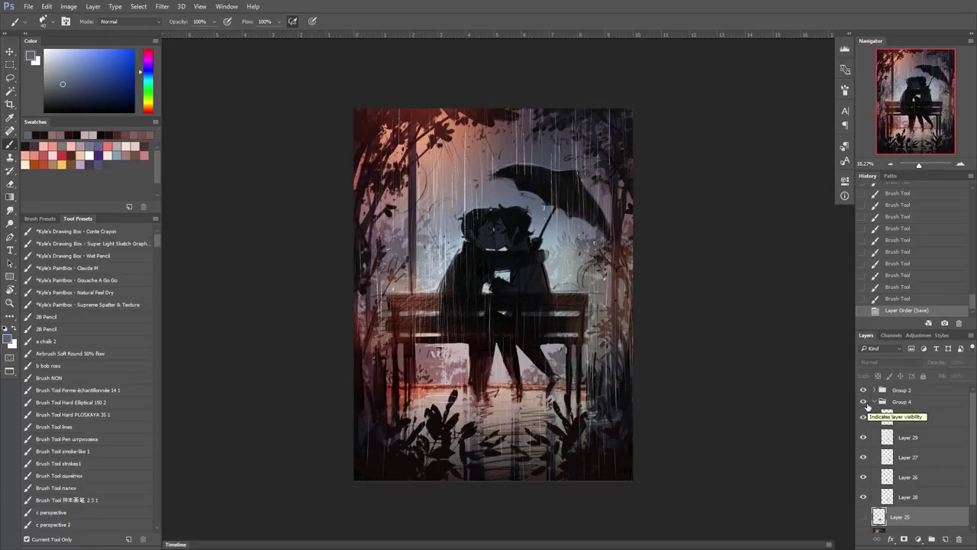